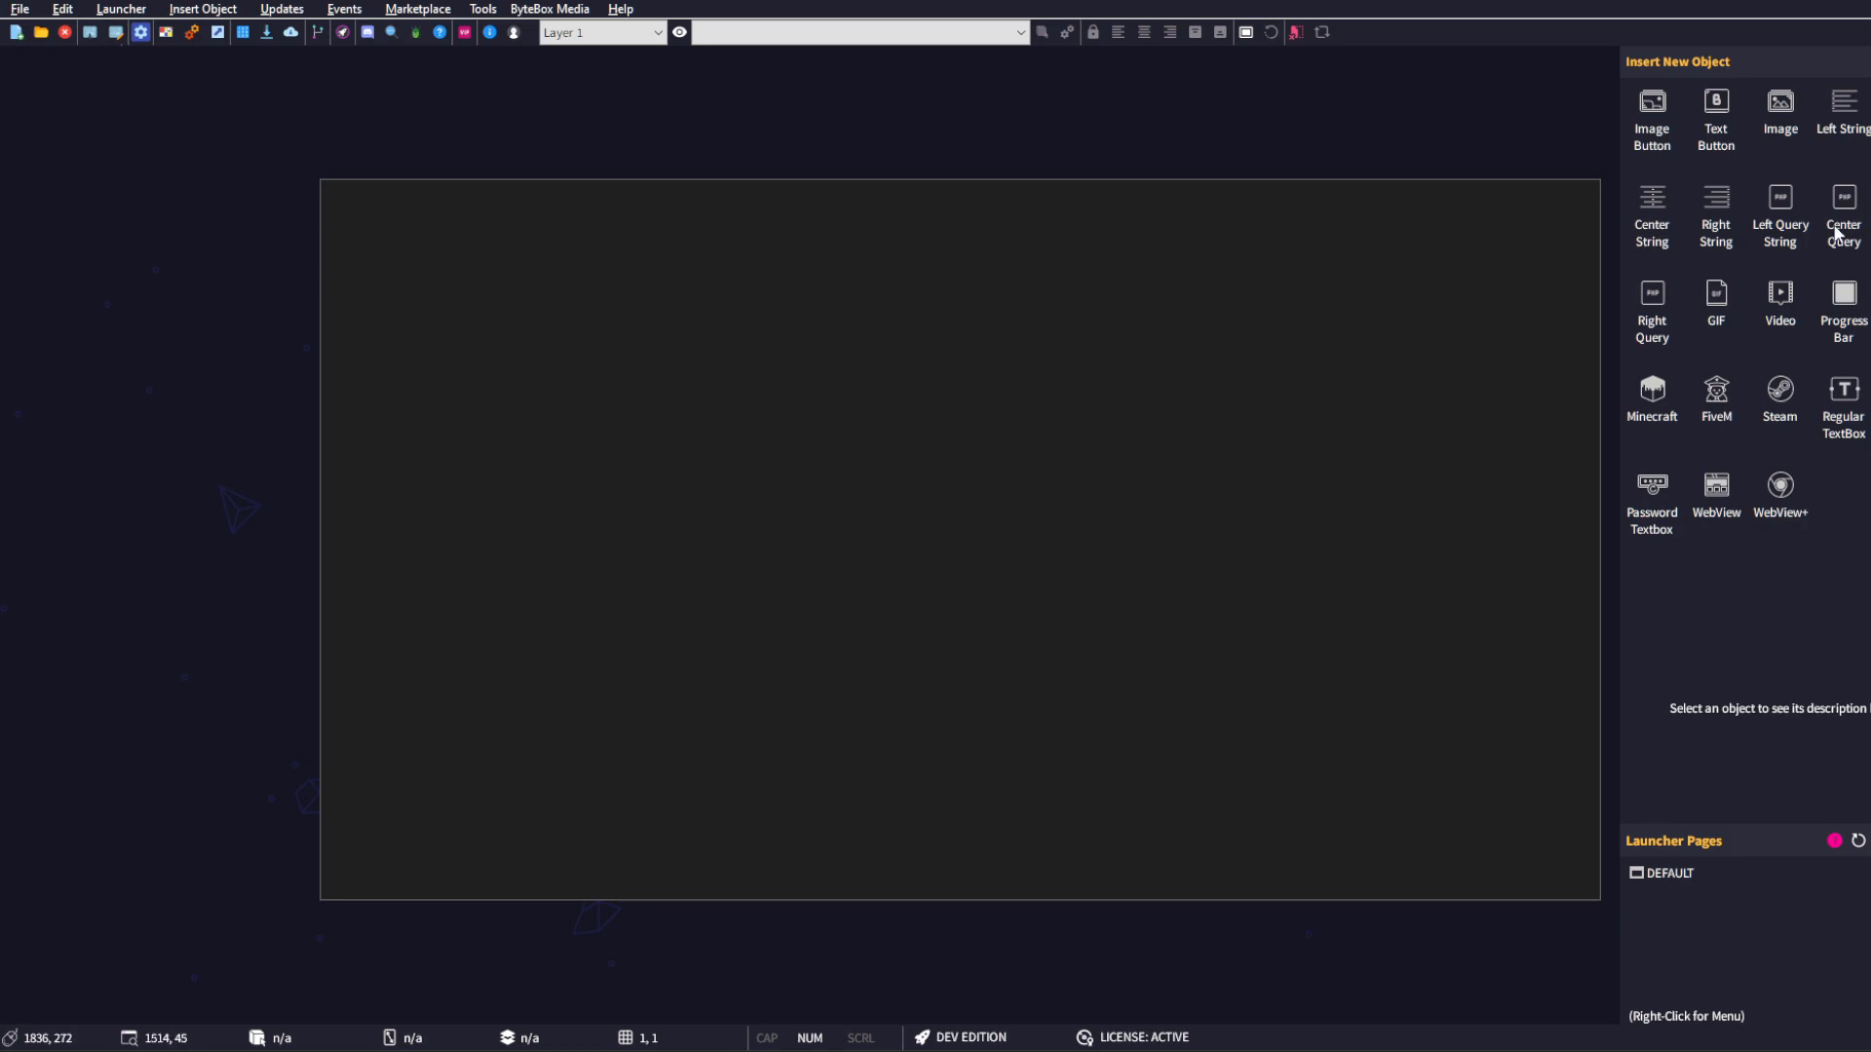
# - Insert a center-aligned query string and place it near the canvas centre at about X 560, Y 335
pyautogui.click(1774, 246)
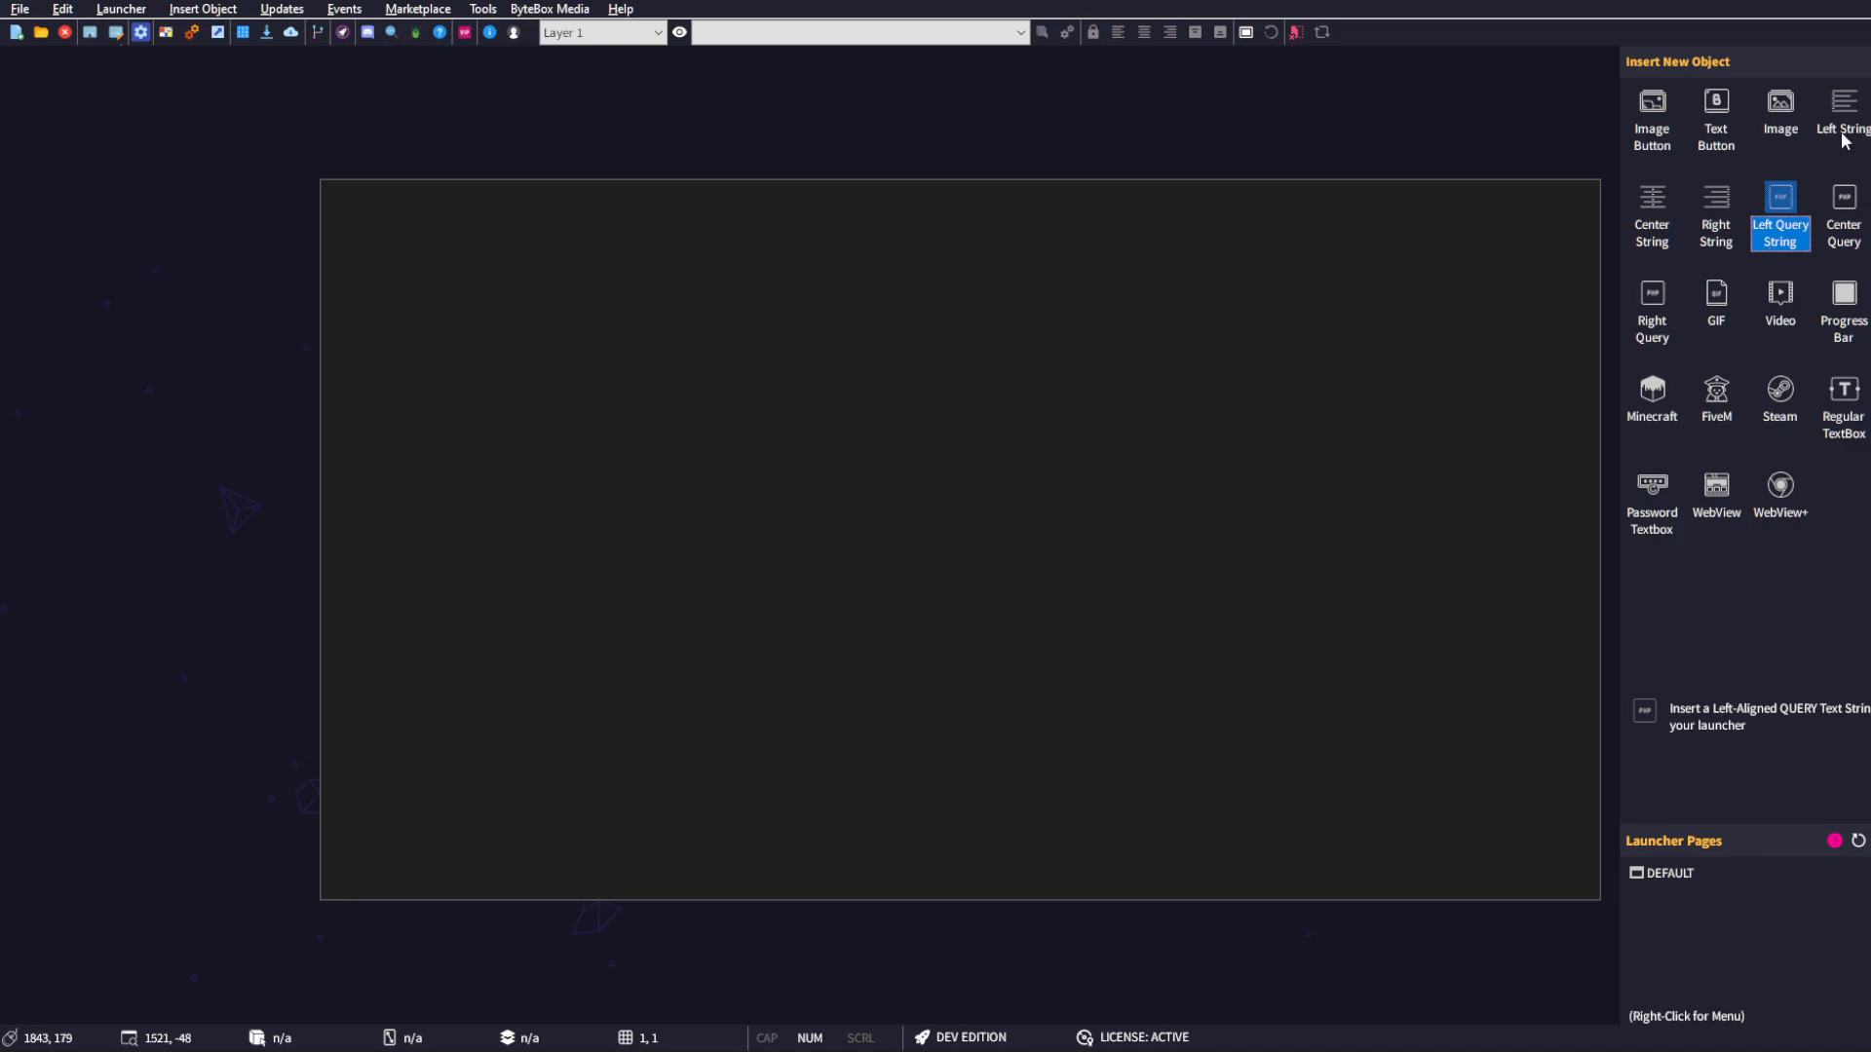
pyautogui.click(1838, 238)
pyautogui.click(1840, 238)
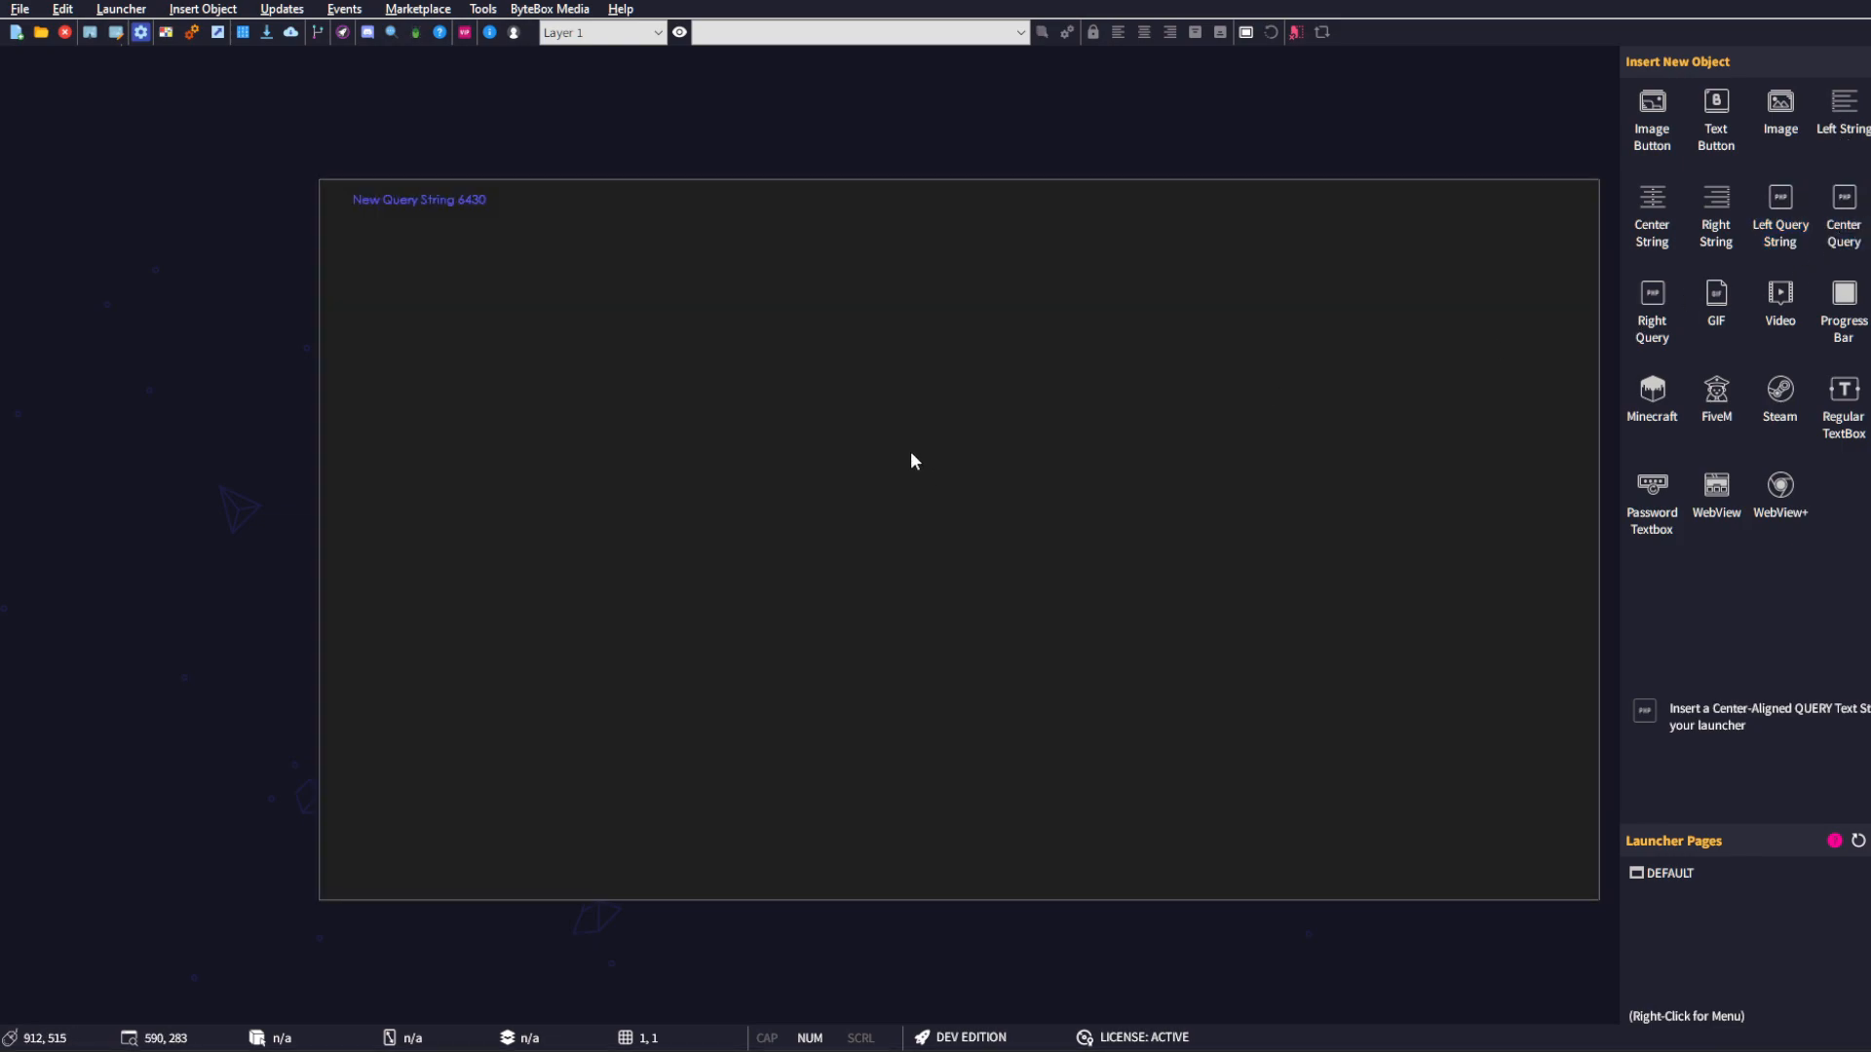
pyautogui.click(347, 201)
pyautogui.moveTo(331, 233); pyautogui.dragTo(888, 501)
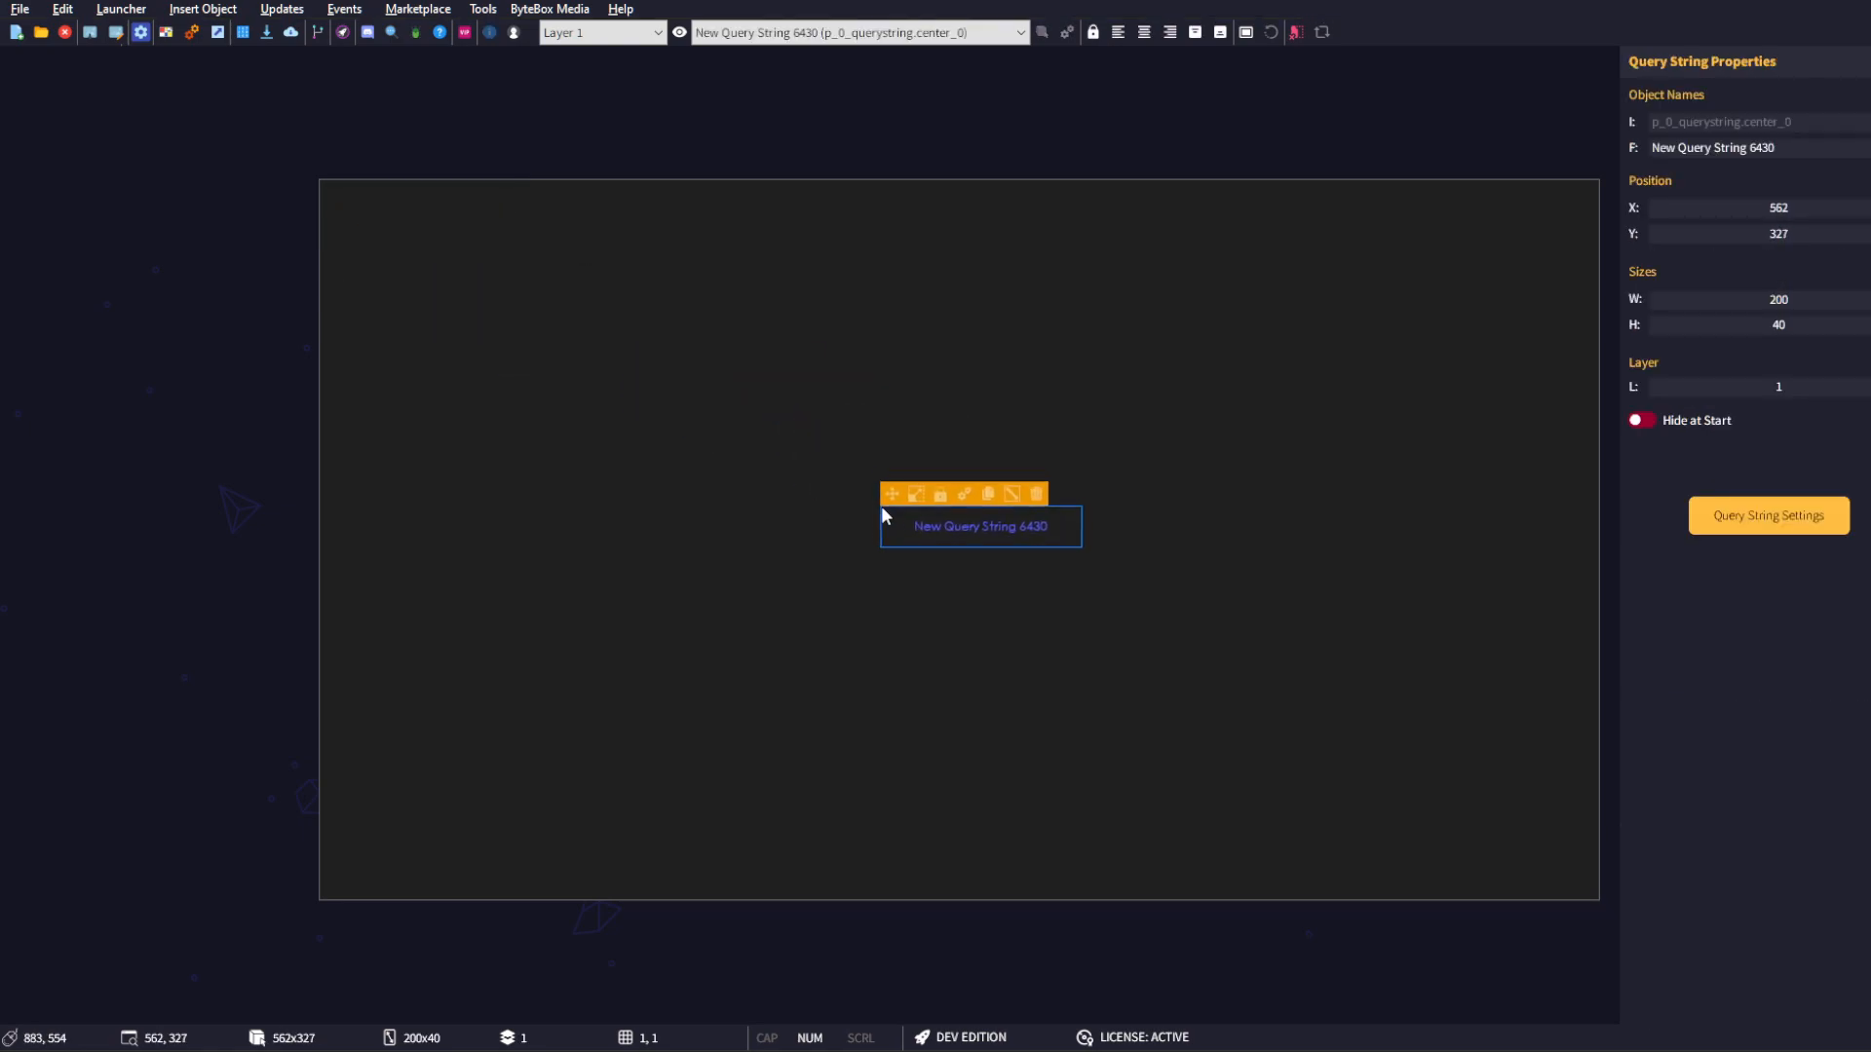
# - Set the query string's font to Comfortaa Regular, size 11, in its settings
pyautogui.click(962, 505)
pyautogui.click(666, 321)
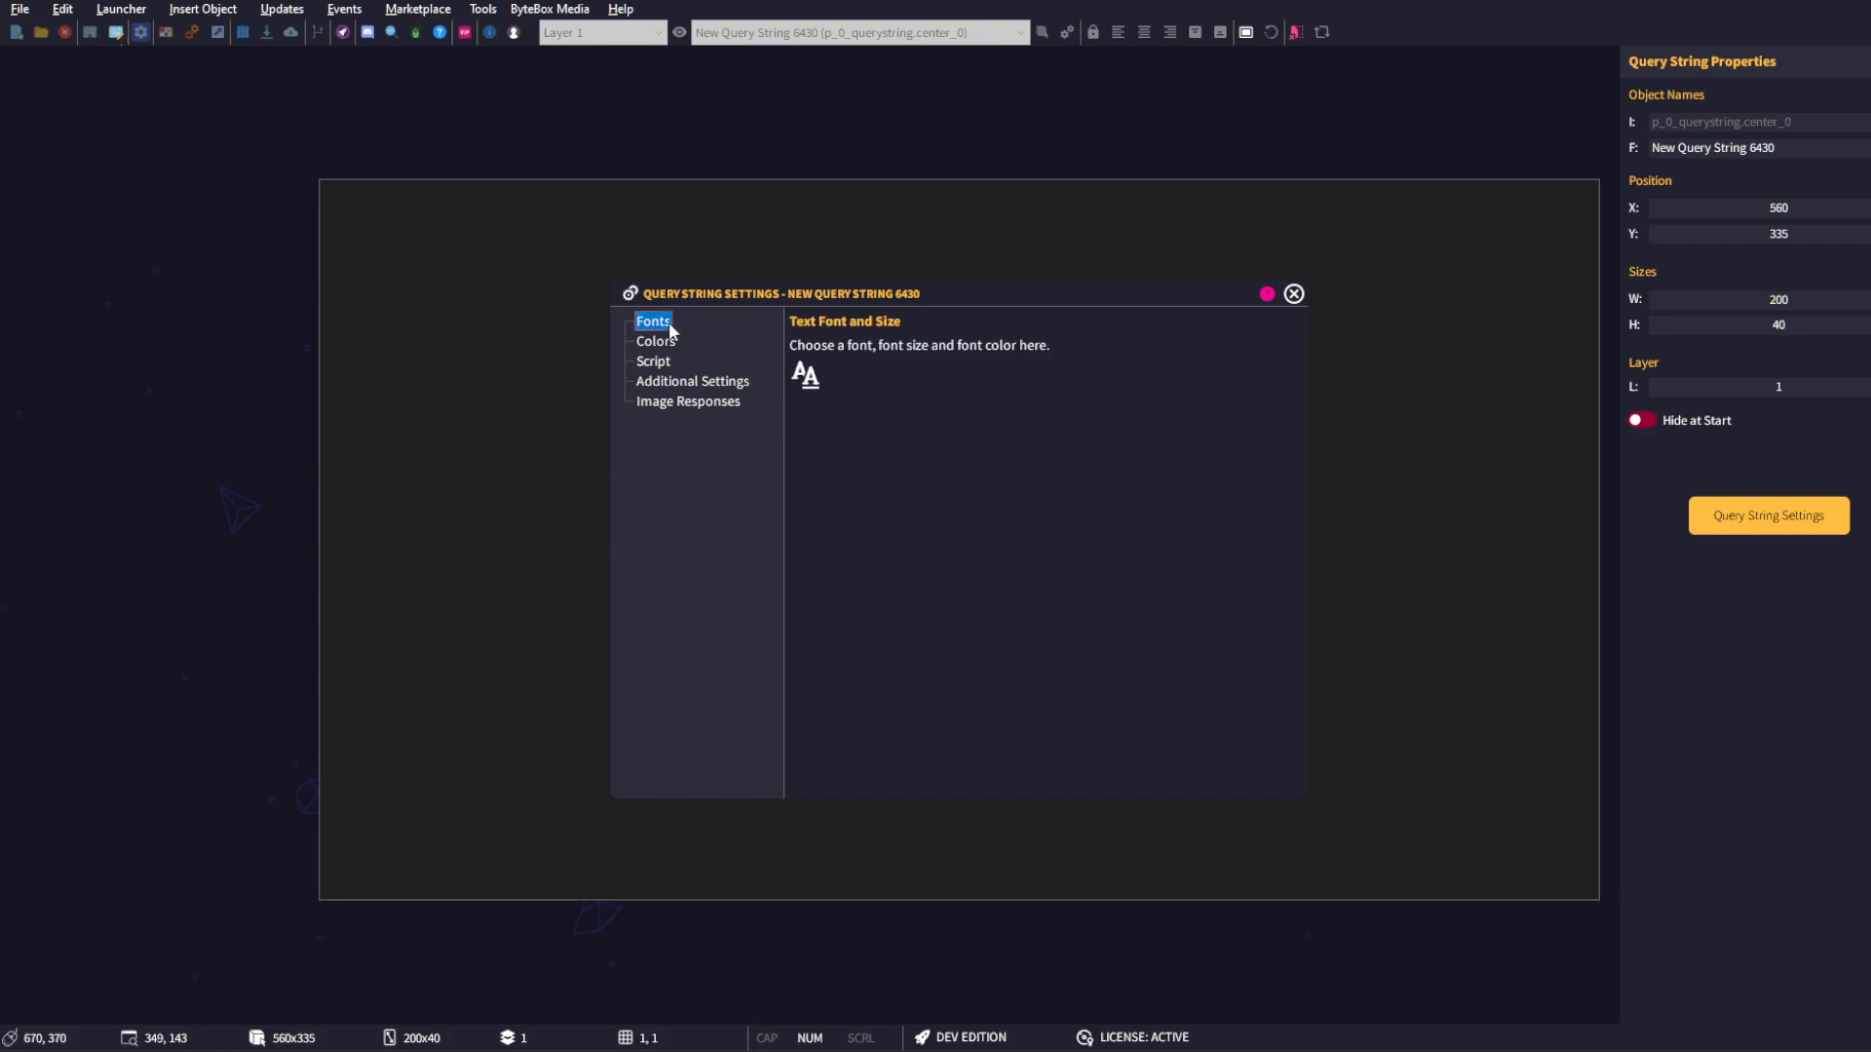
pyautogui.click(813, 378)
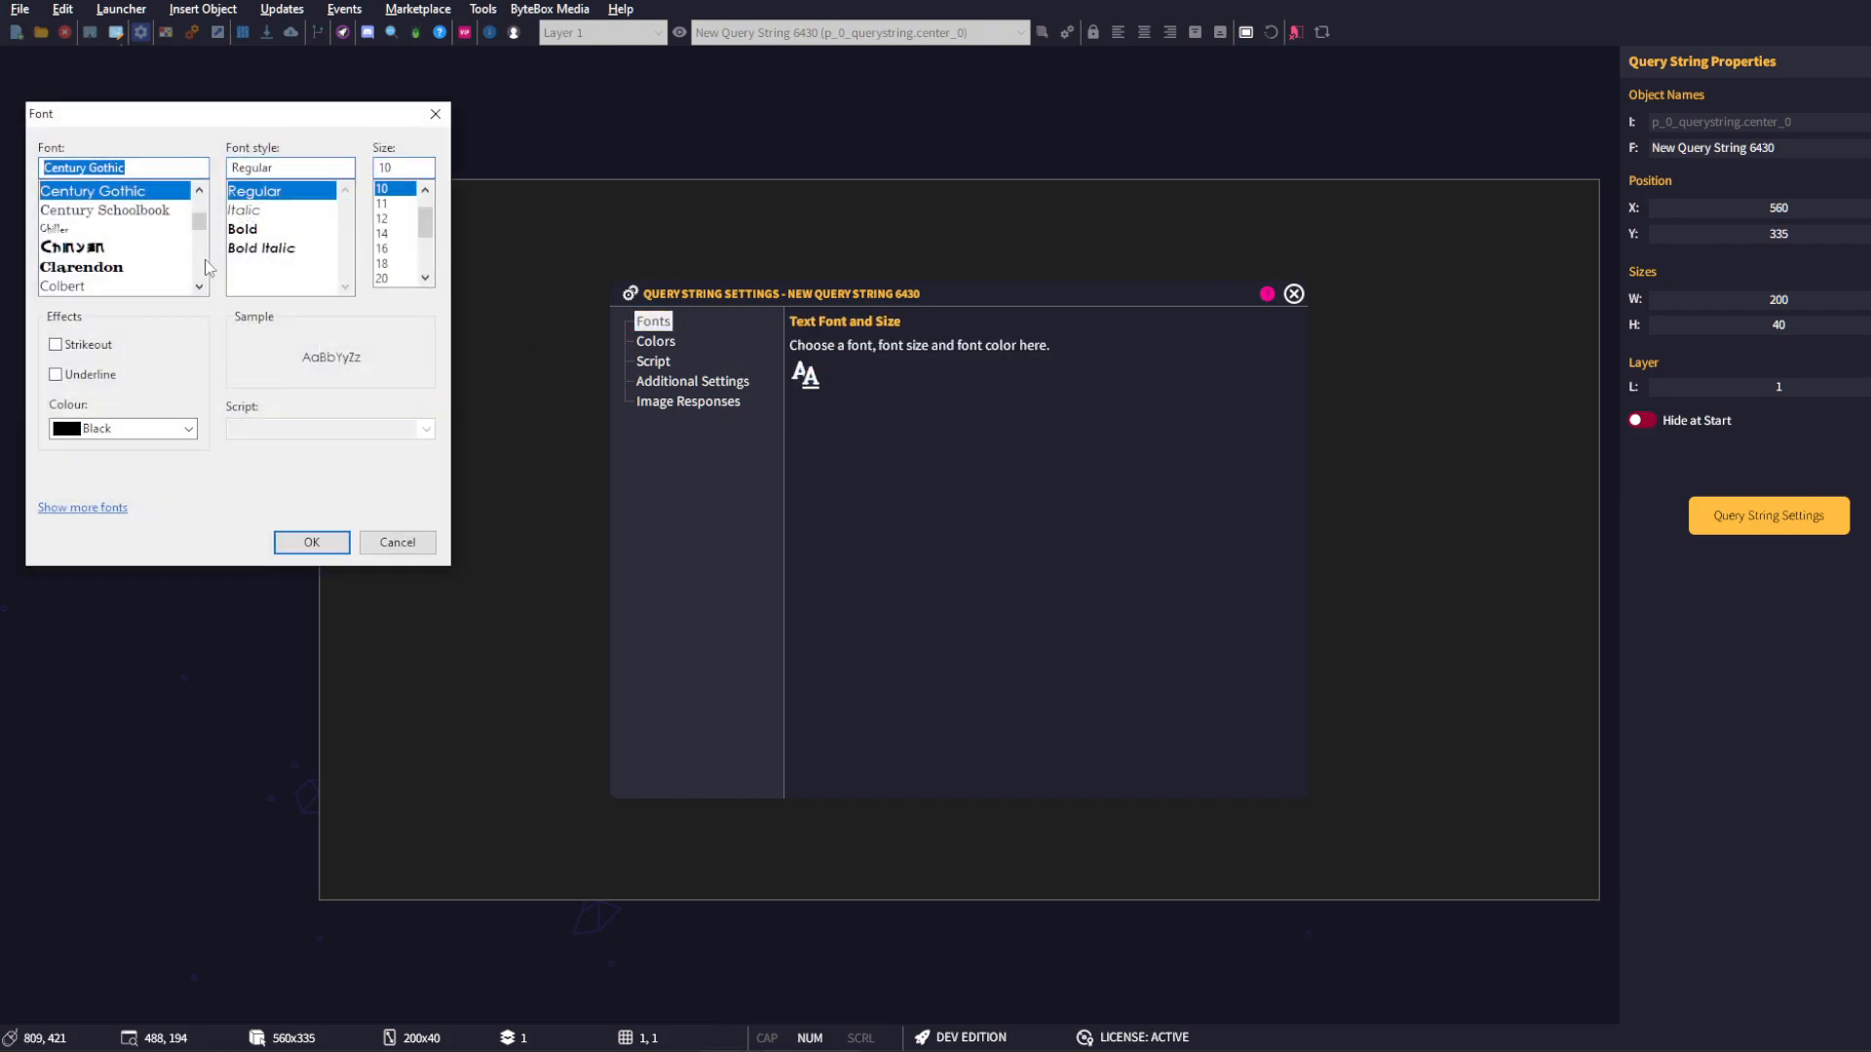
pyautogui.click(131, 234)
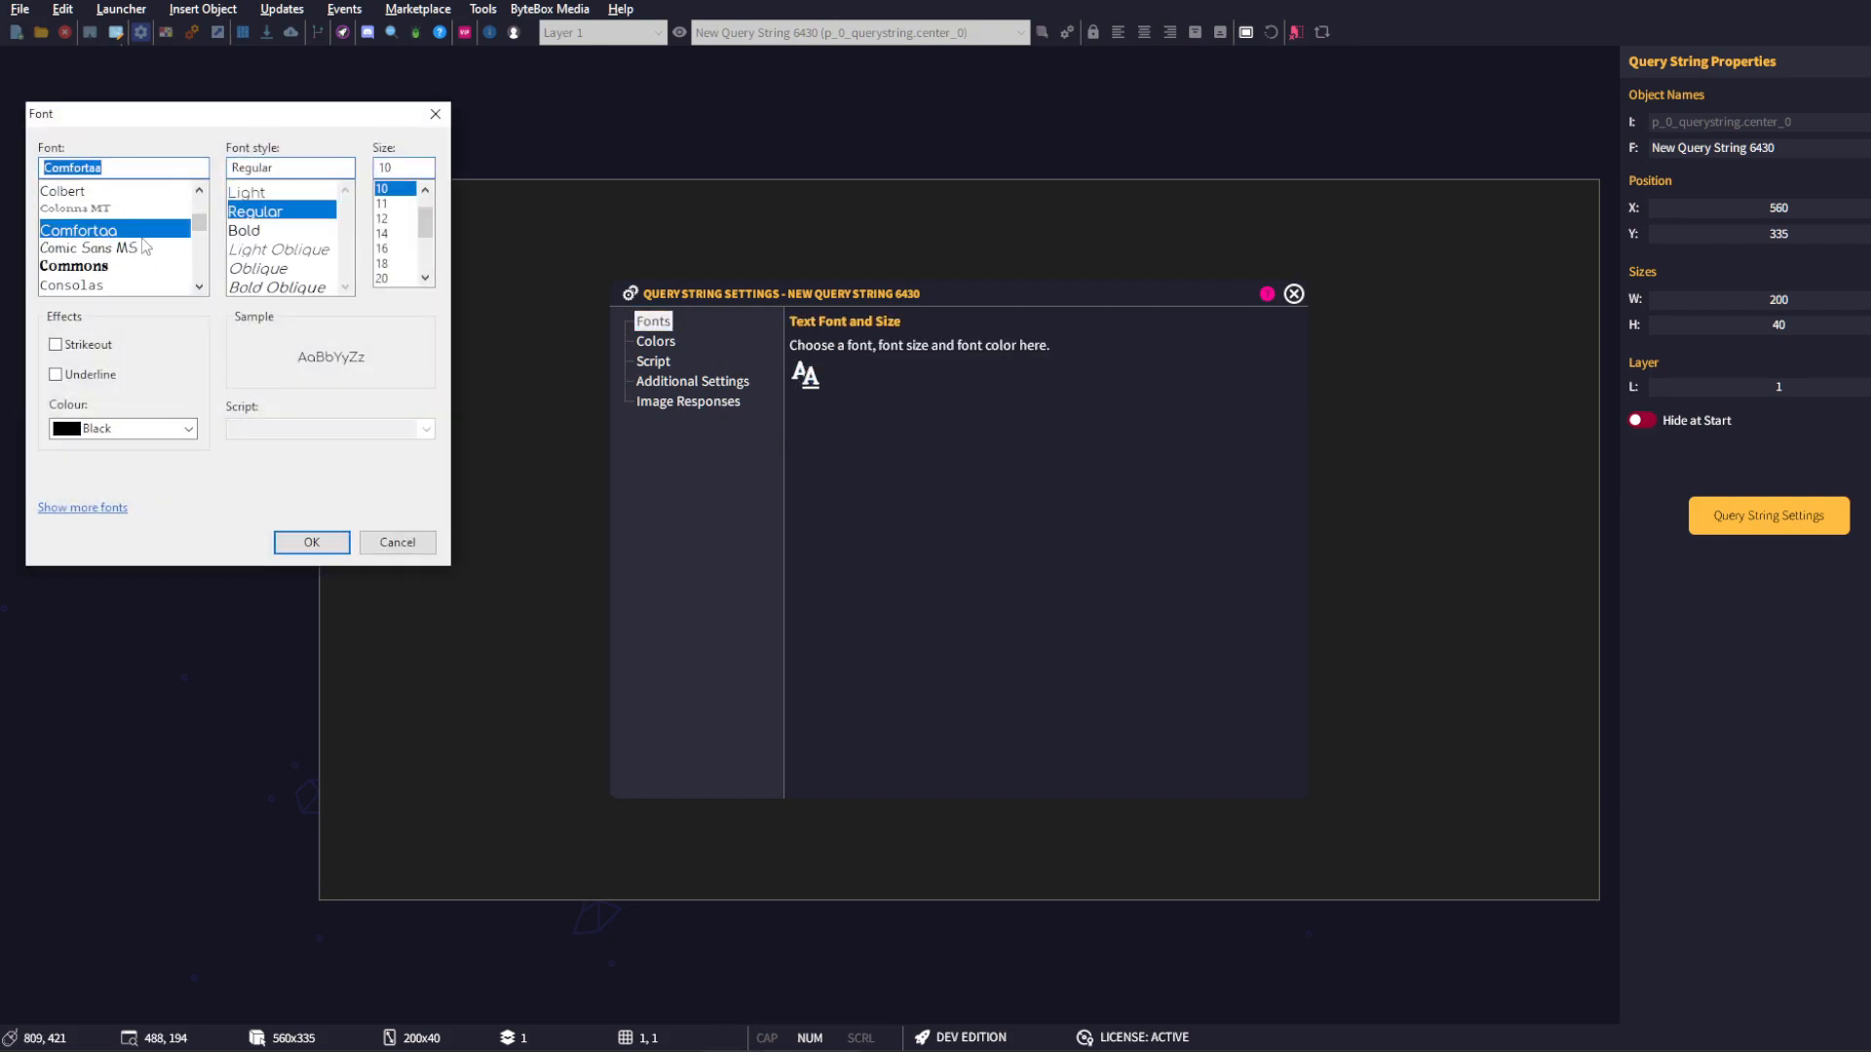
pyautogui.click(395, 204)
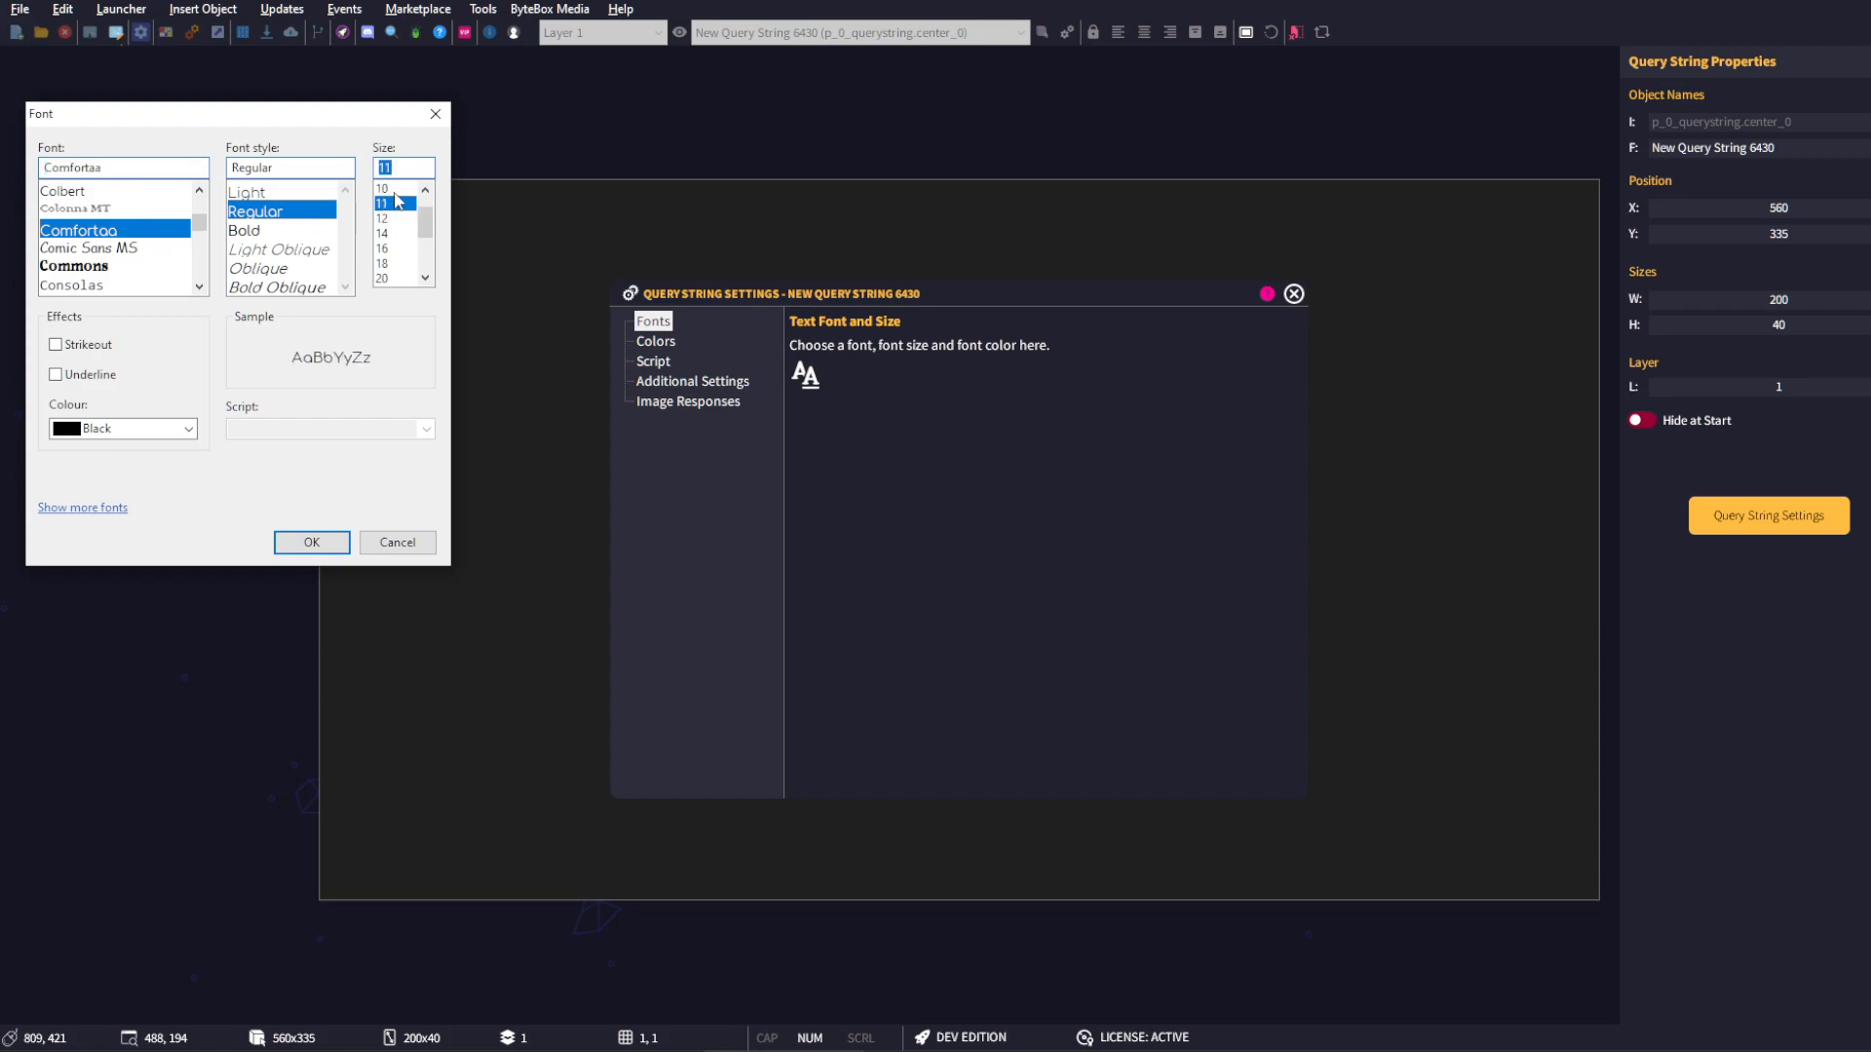
pyautogui.click(311, 542)
# - Set the query string's text color to white
pyautogui.click(655, 341)
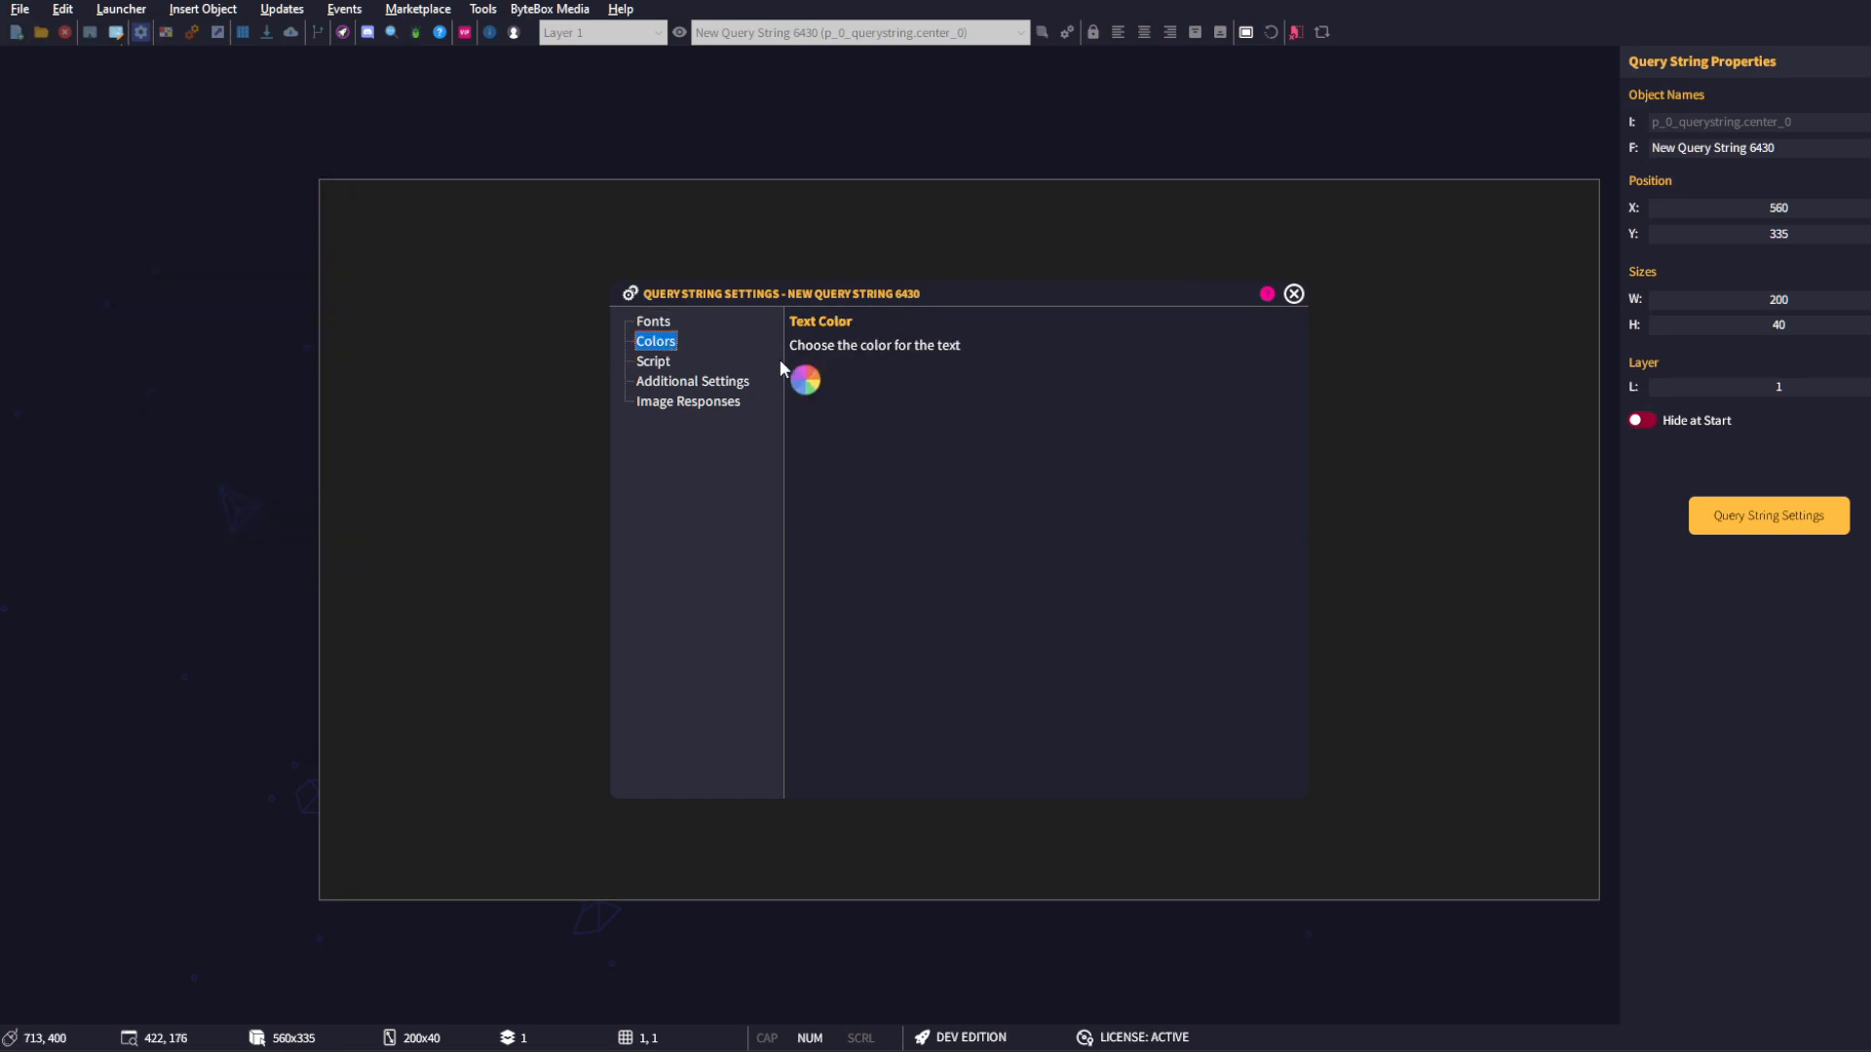
pyautogui.click(805, 378)
pyautogui.click(707, 599)
pyautogui.click(986, 828)
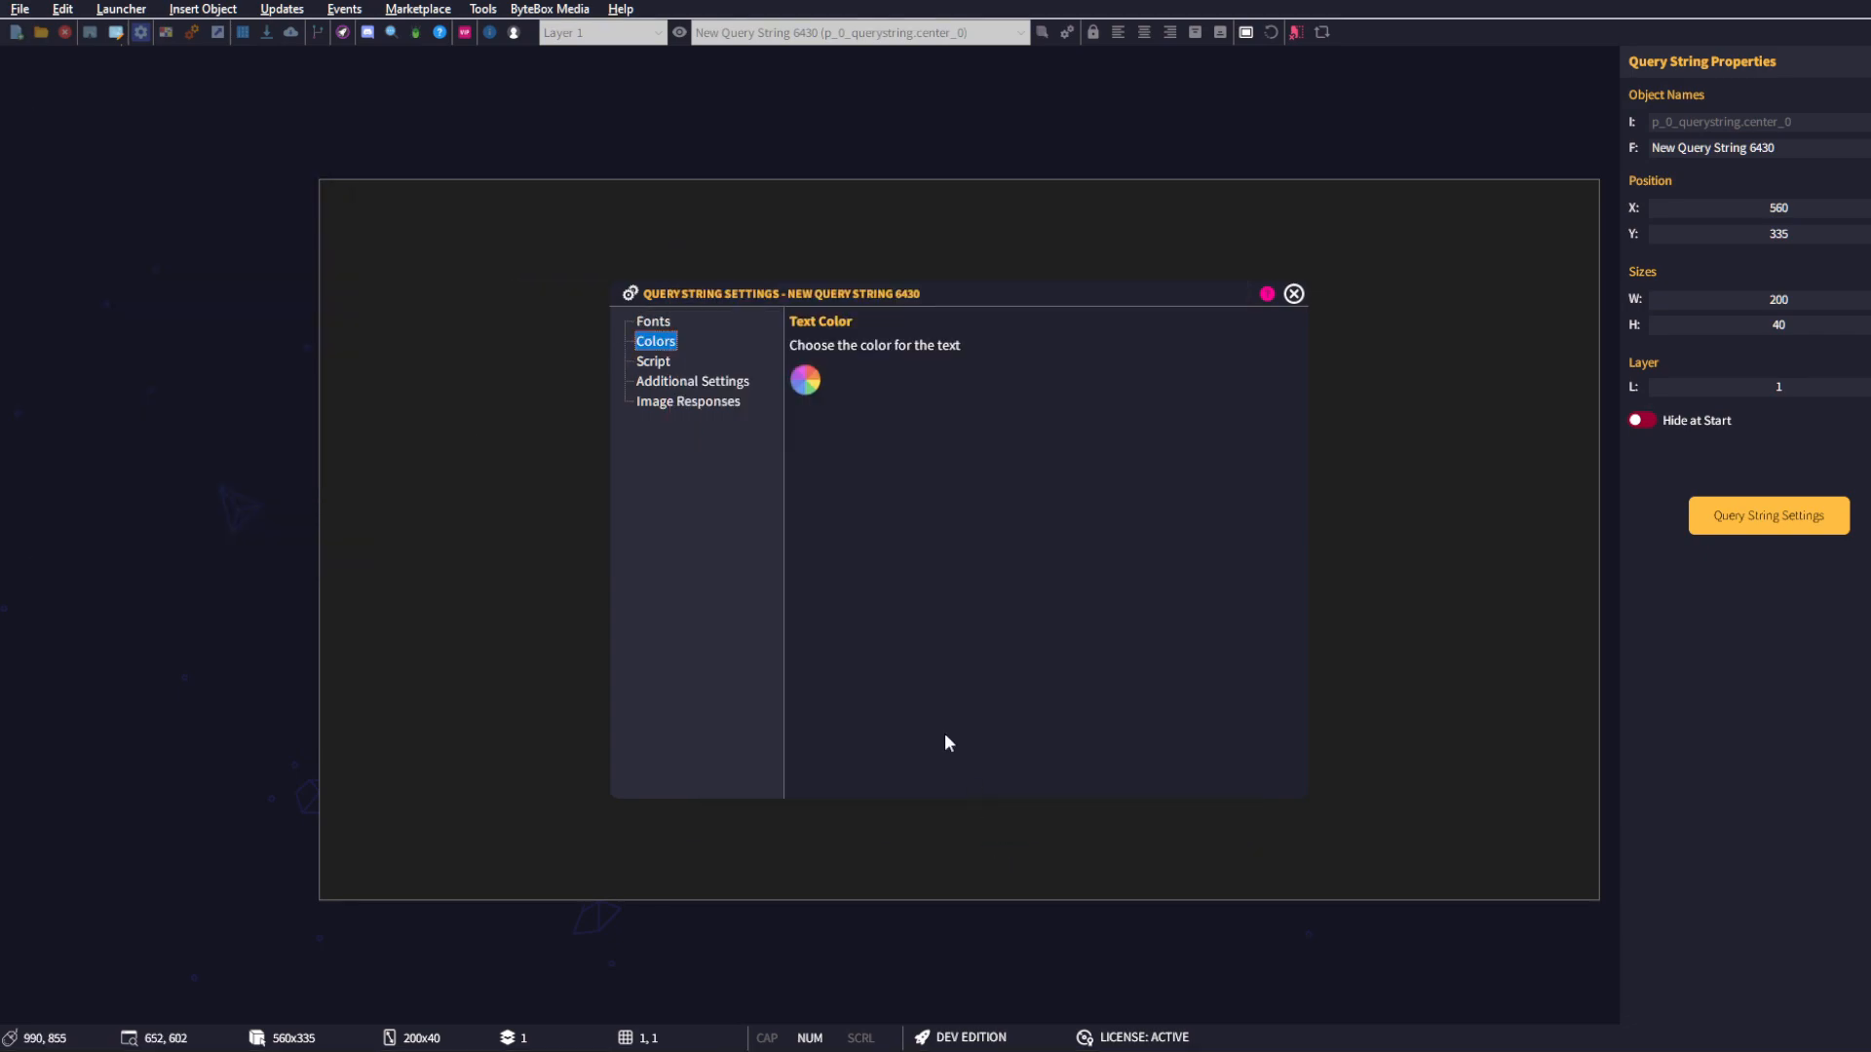
# - Replace the loading text in the query string's script settings with "Loading..."
pyautogui.click(665, 362)
pyautogui.moveTo(851, 305); pyautogui.dragTo(855, 288)
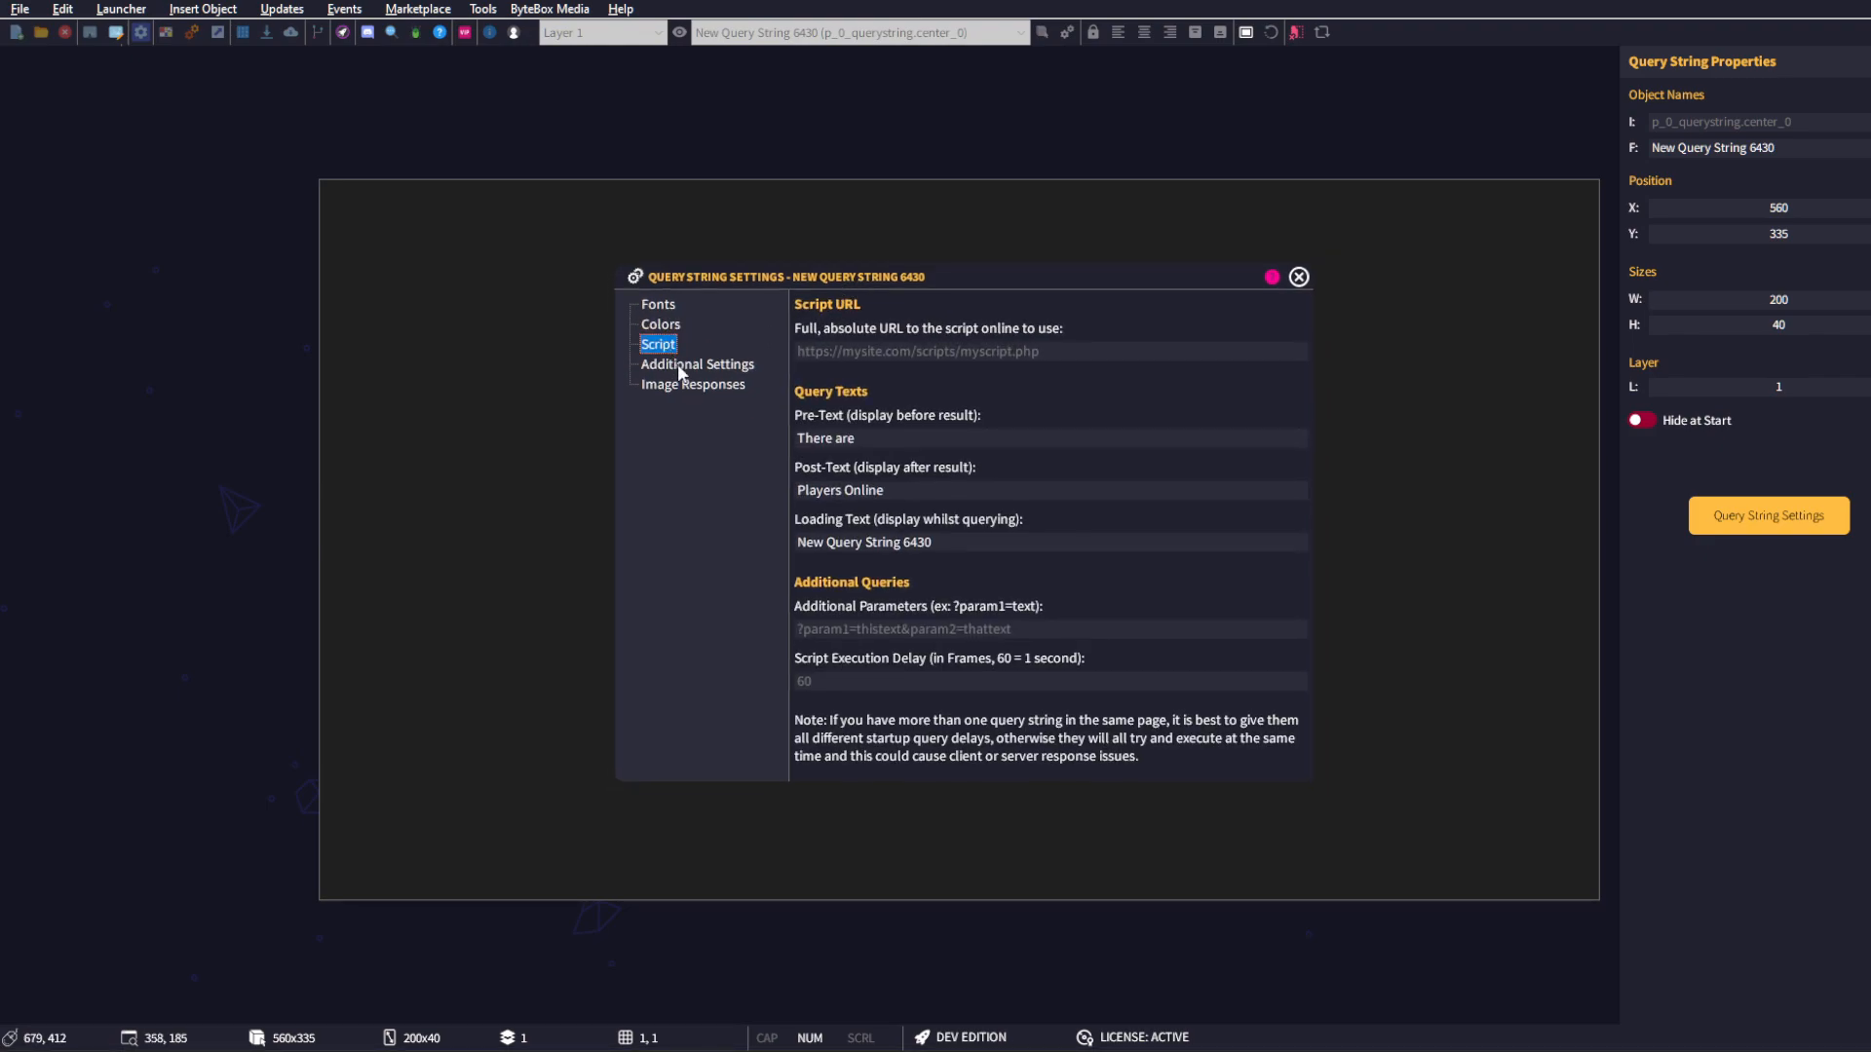
pyautogui.click(955, 355)
pyautogui.click(974, 352)
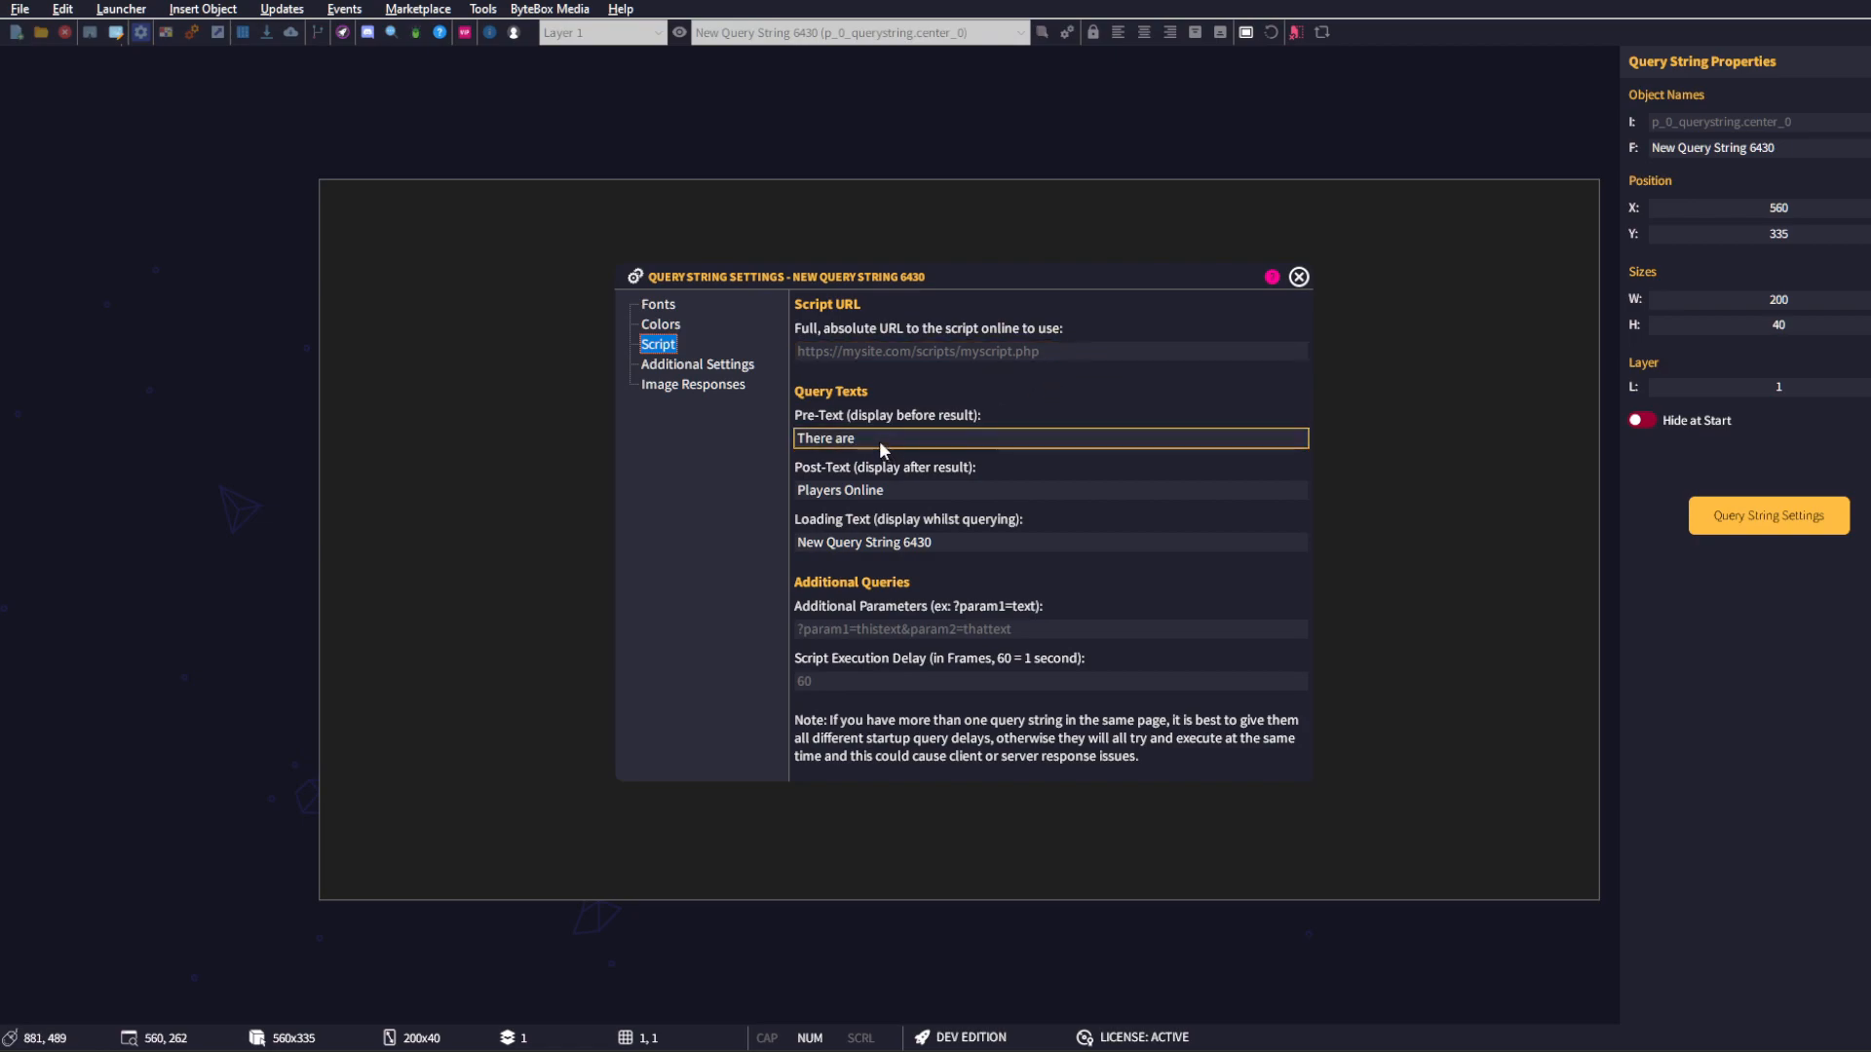
pyautogui.click(892, 493)
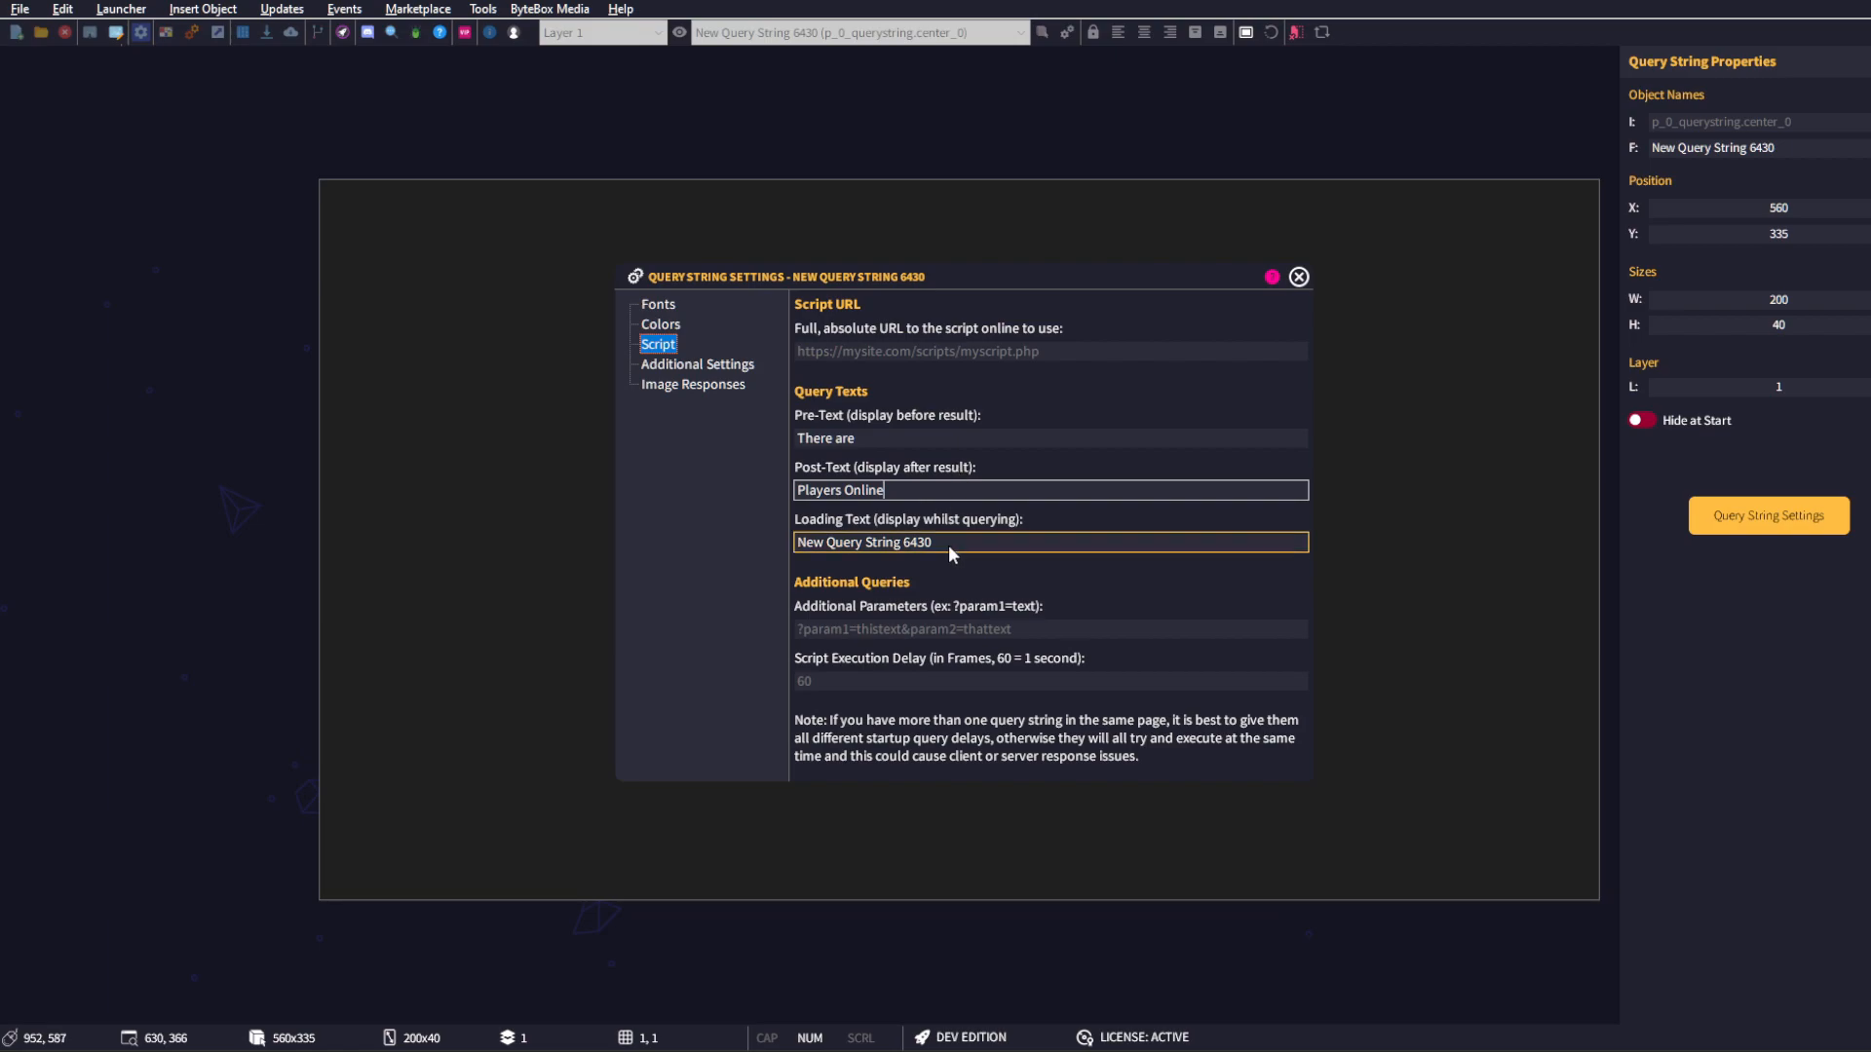
pyautogui.moveTo(950, 542); pyautogui.dragTo(776, 548)
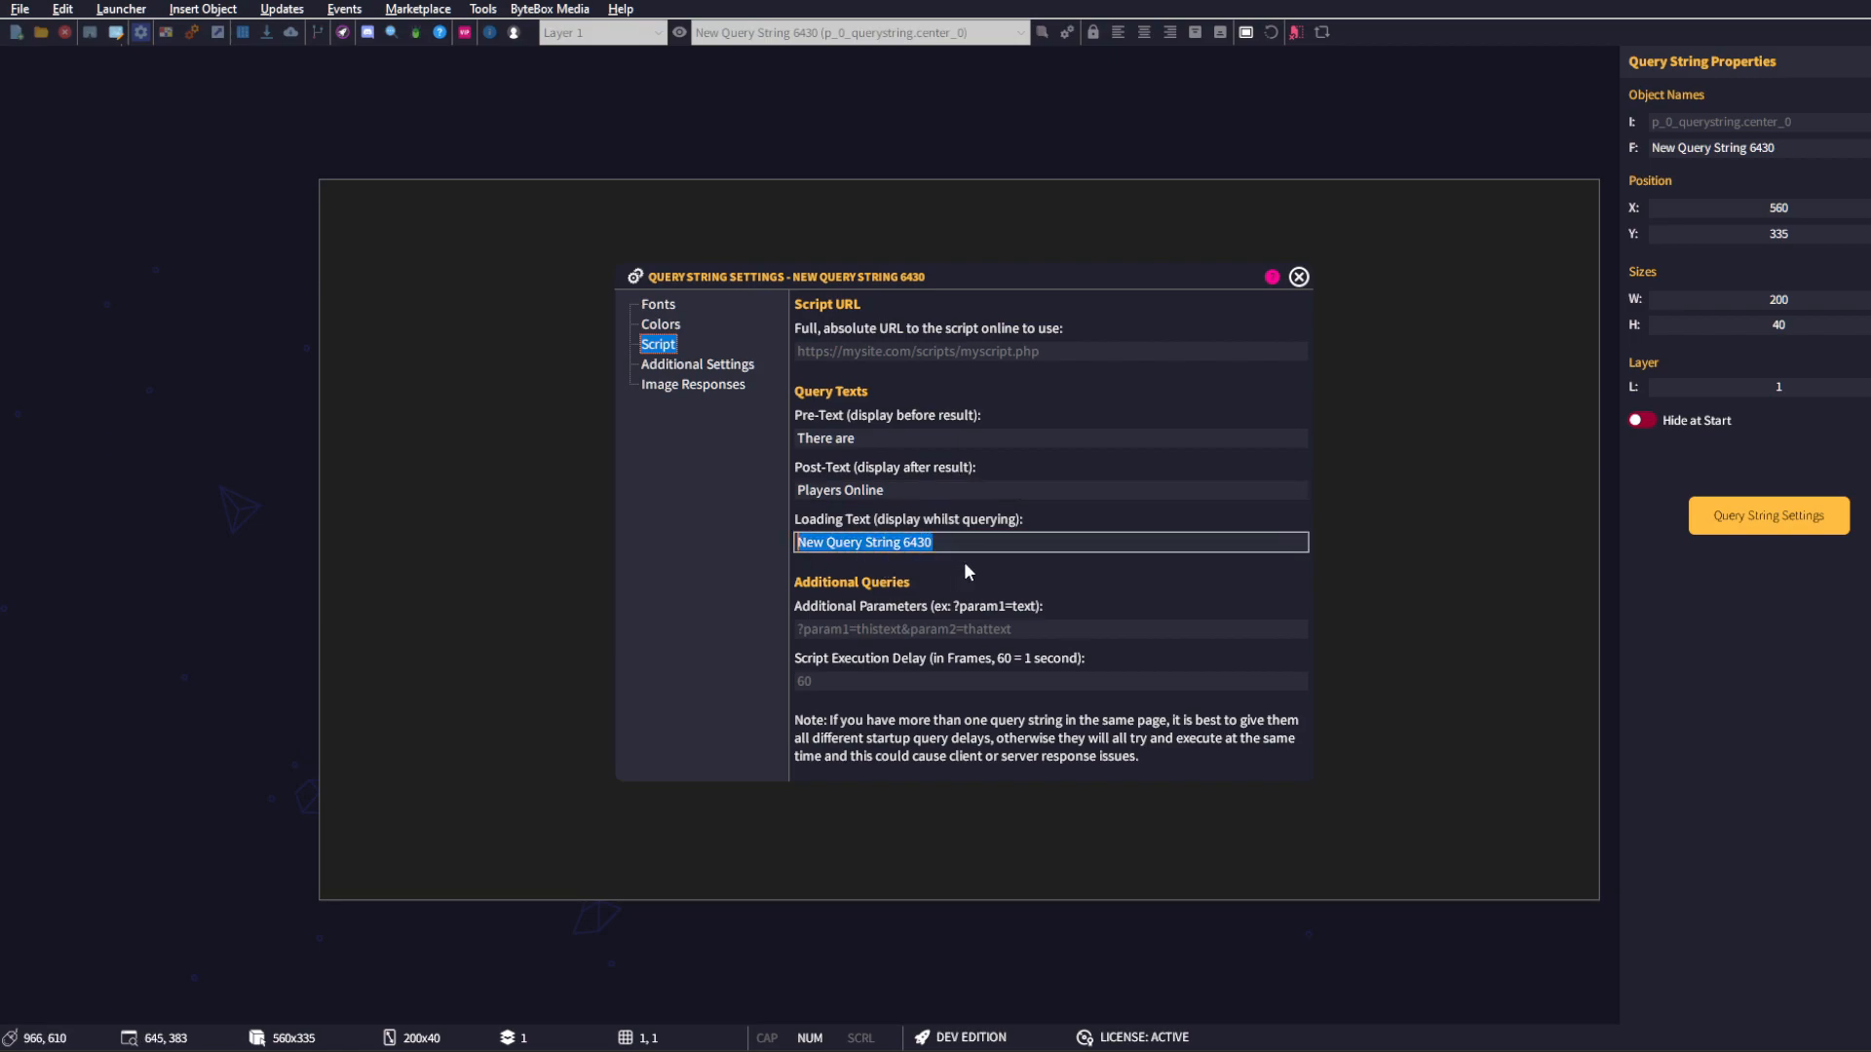
pyautogui.write('Loadin')
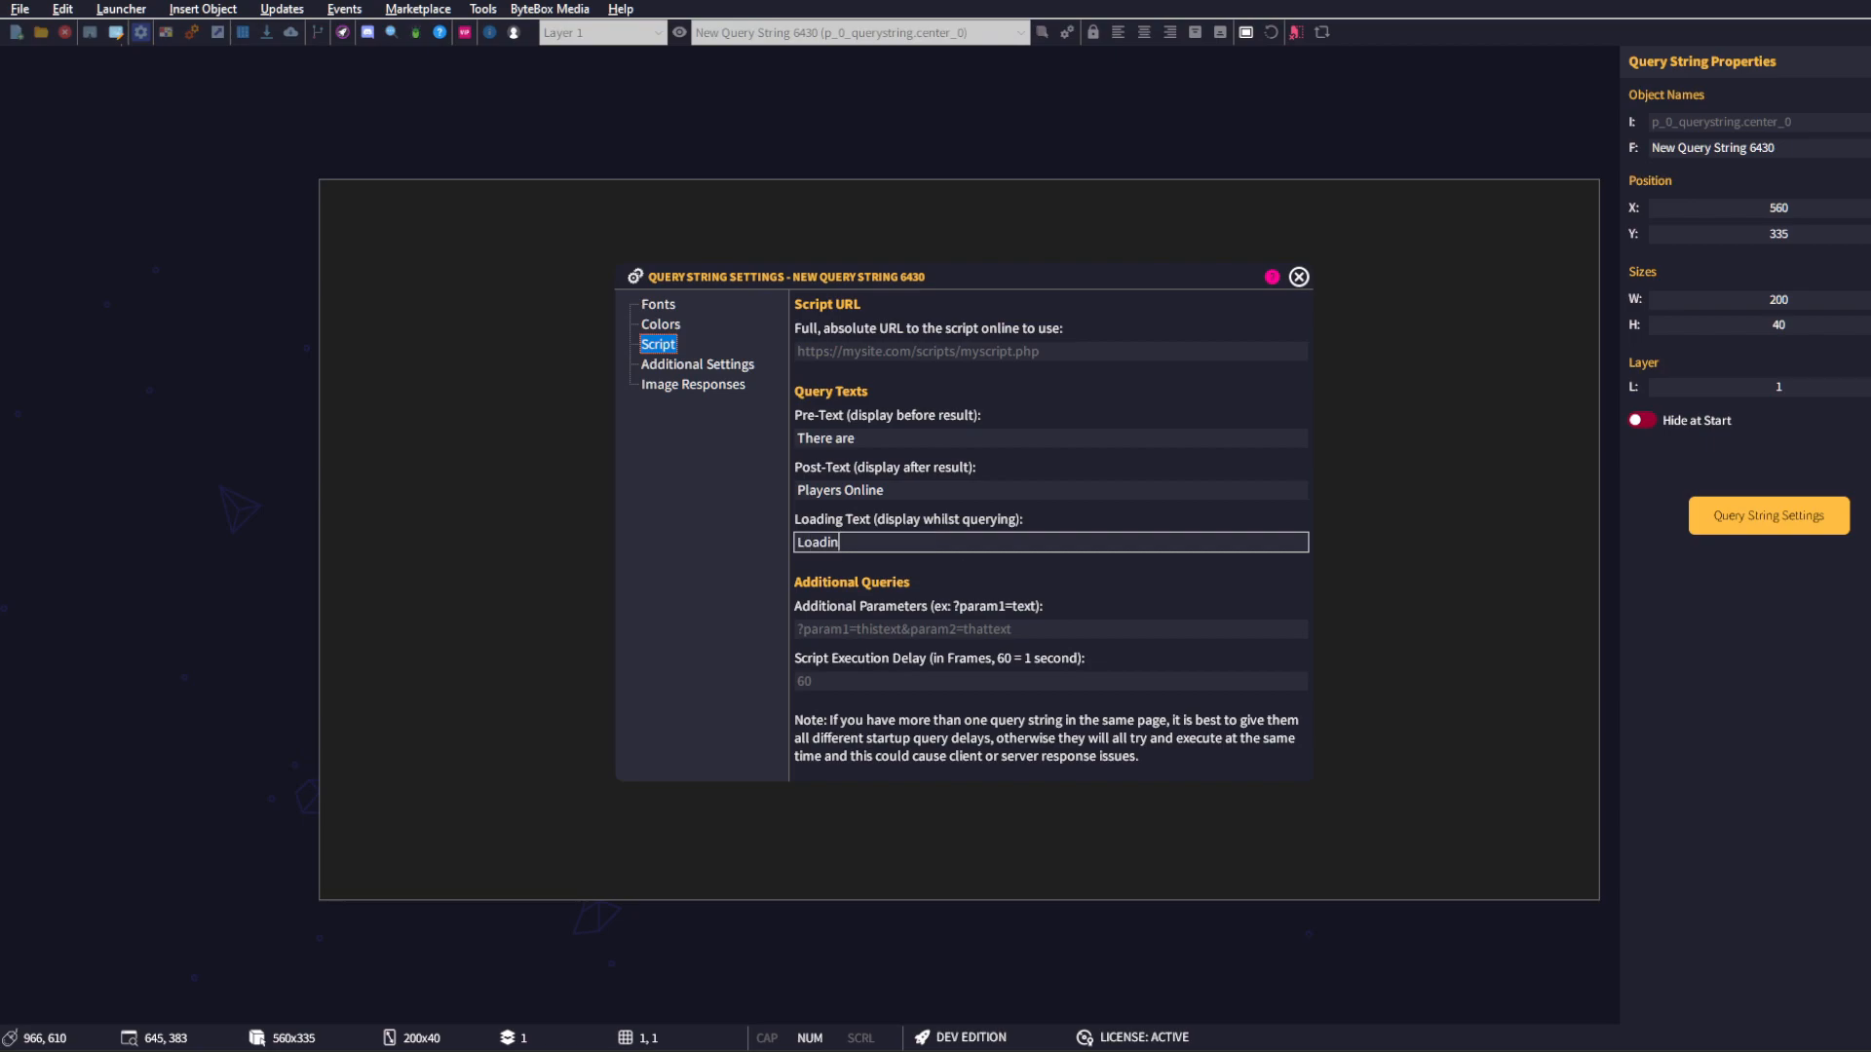
pyautogui.write('g Query...')
pyautogui.press('BackSpace')
pyautogui.press('BackSpace')
pyautogui.press('BackSpace')
pyautogui.press('BackSpace')
pyautogui.press('BackSpace')
pyautogui.press('BackSpace')
pyautogui.press('BackSpace')
pyautogui.press('BackSpace')
pyautogui.press('BackSpace')
pyautogui.write('...')
# - Set the script execution delay to 180 frames
pyautogui.click(876, 679)
pyautogui.click(879, 681)
pyautogui.write('60')
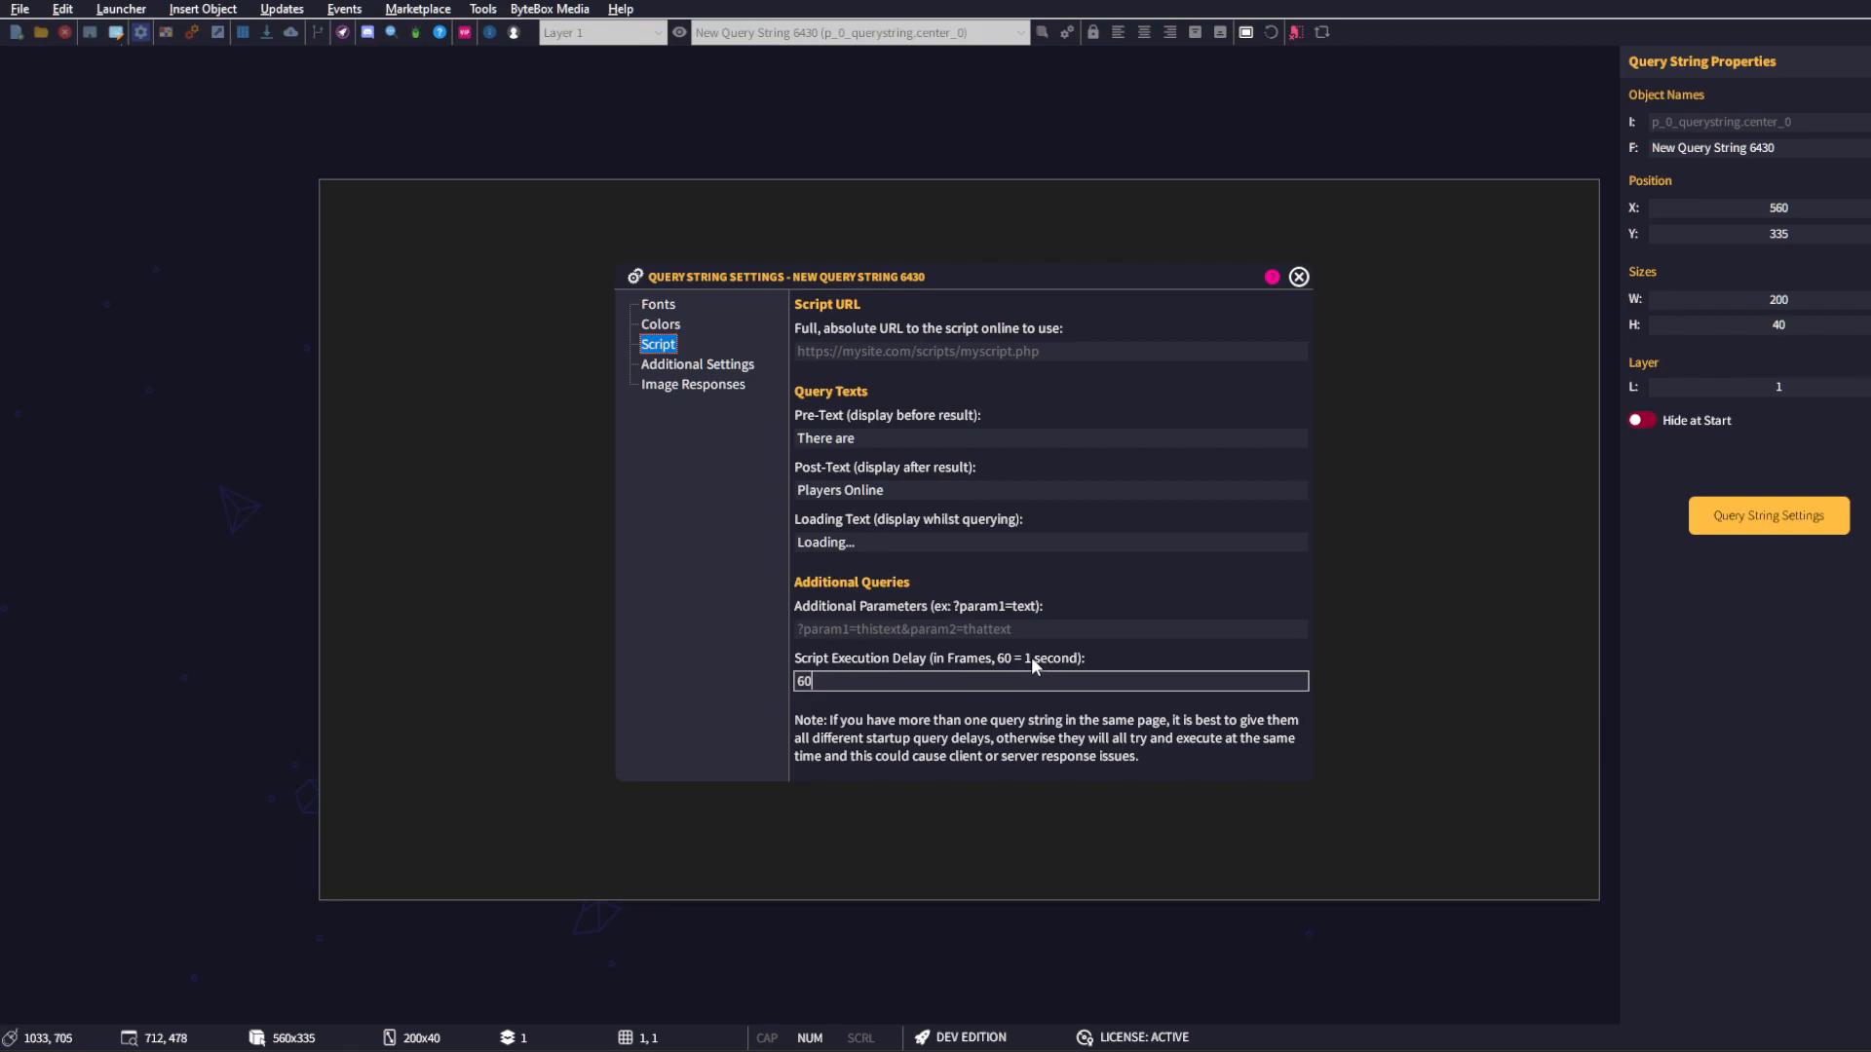
pyautogui.moveTo(940, 674); pyautogui.dragTo(787, 682)
pyautogui.write('12')
pyautogui.press('BackSpace')
pyautogui.write('80')
# - Enable executing the query string at page start and active query refresh in the additional settings
pyautogui.click(751, 366)
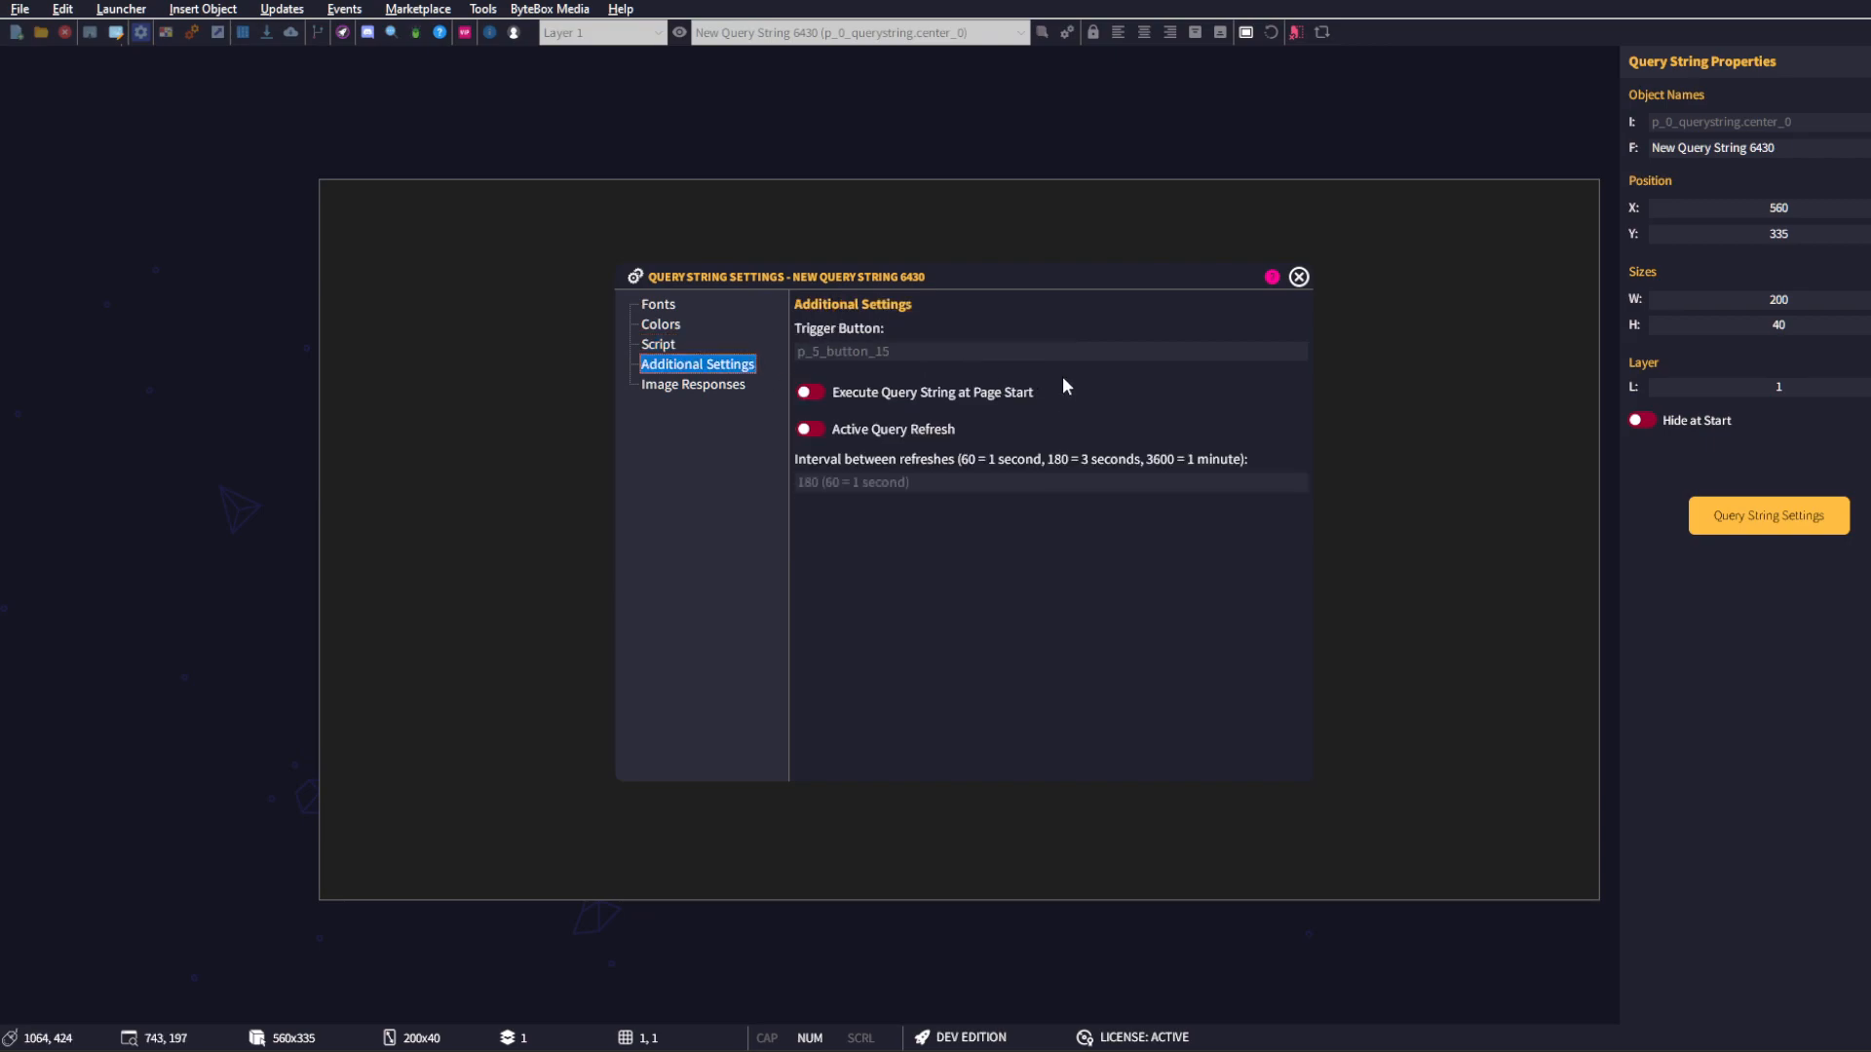
pyautogui.click(1013, 351)
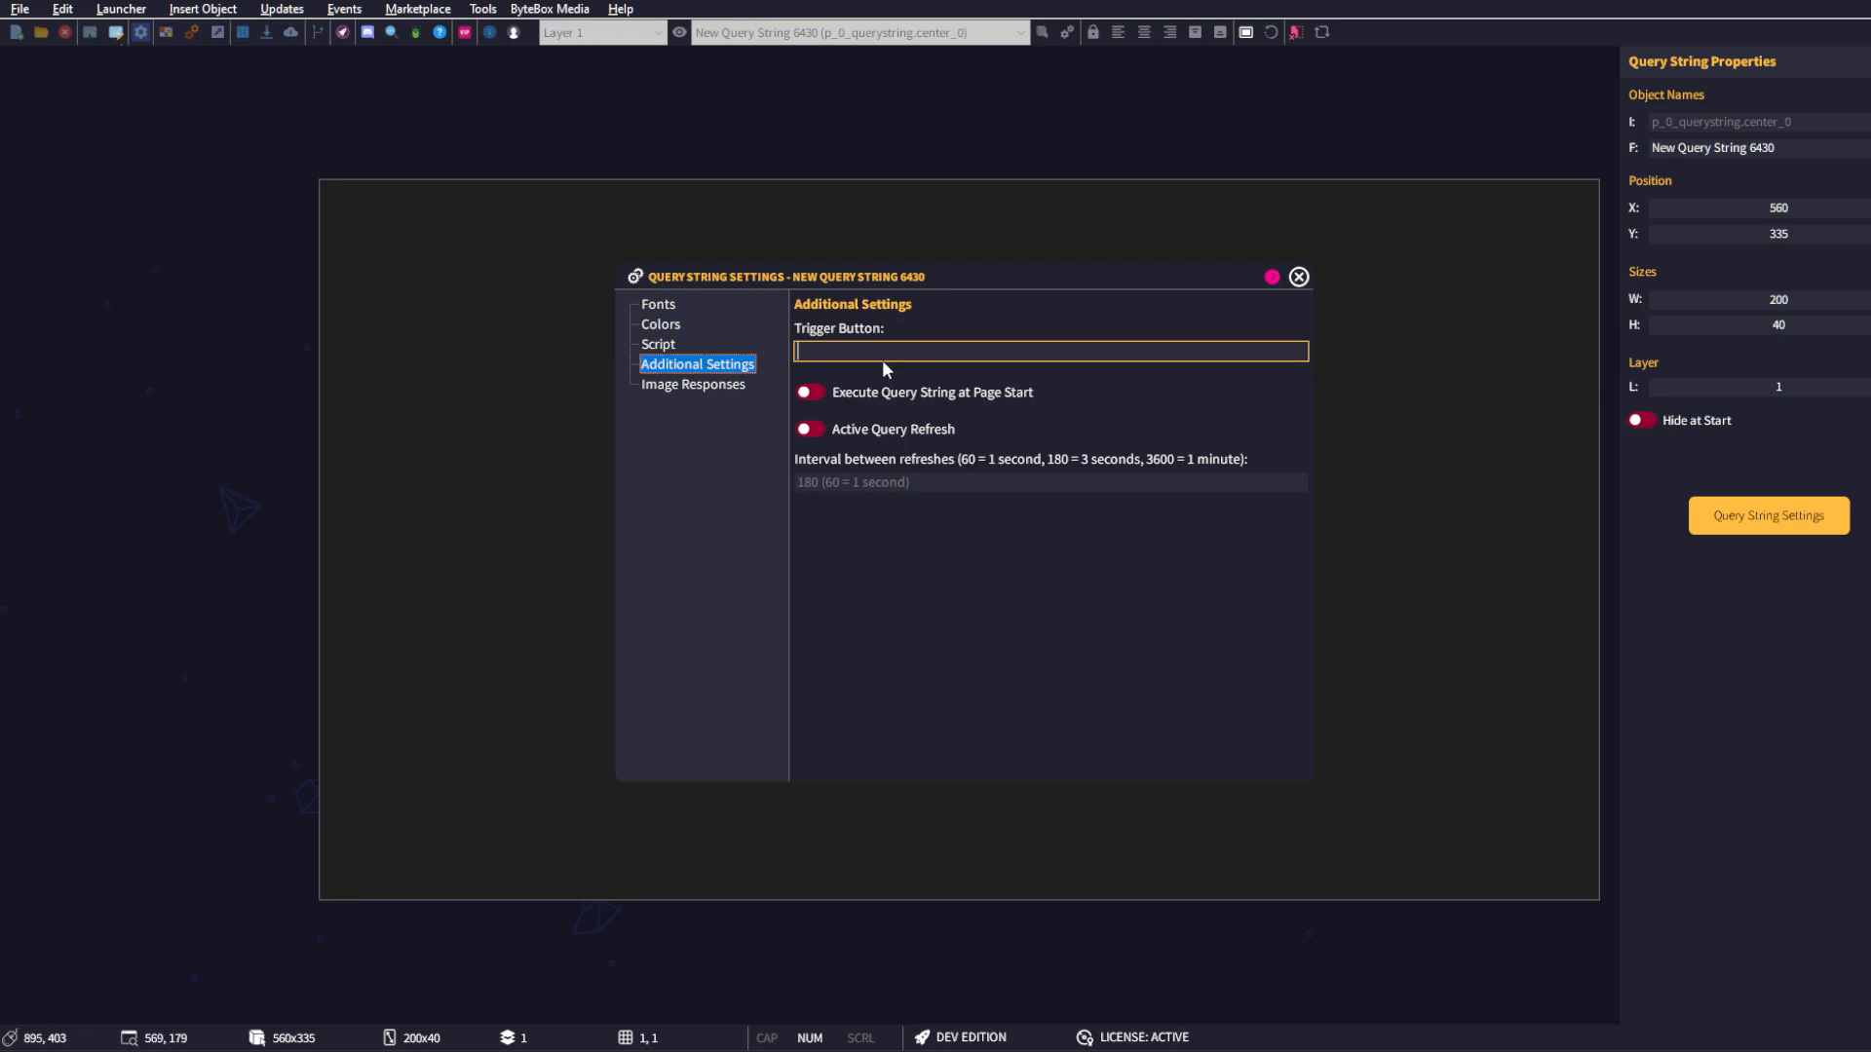
pyautogui.click(810, 392)
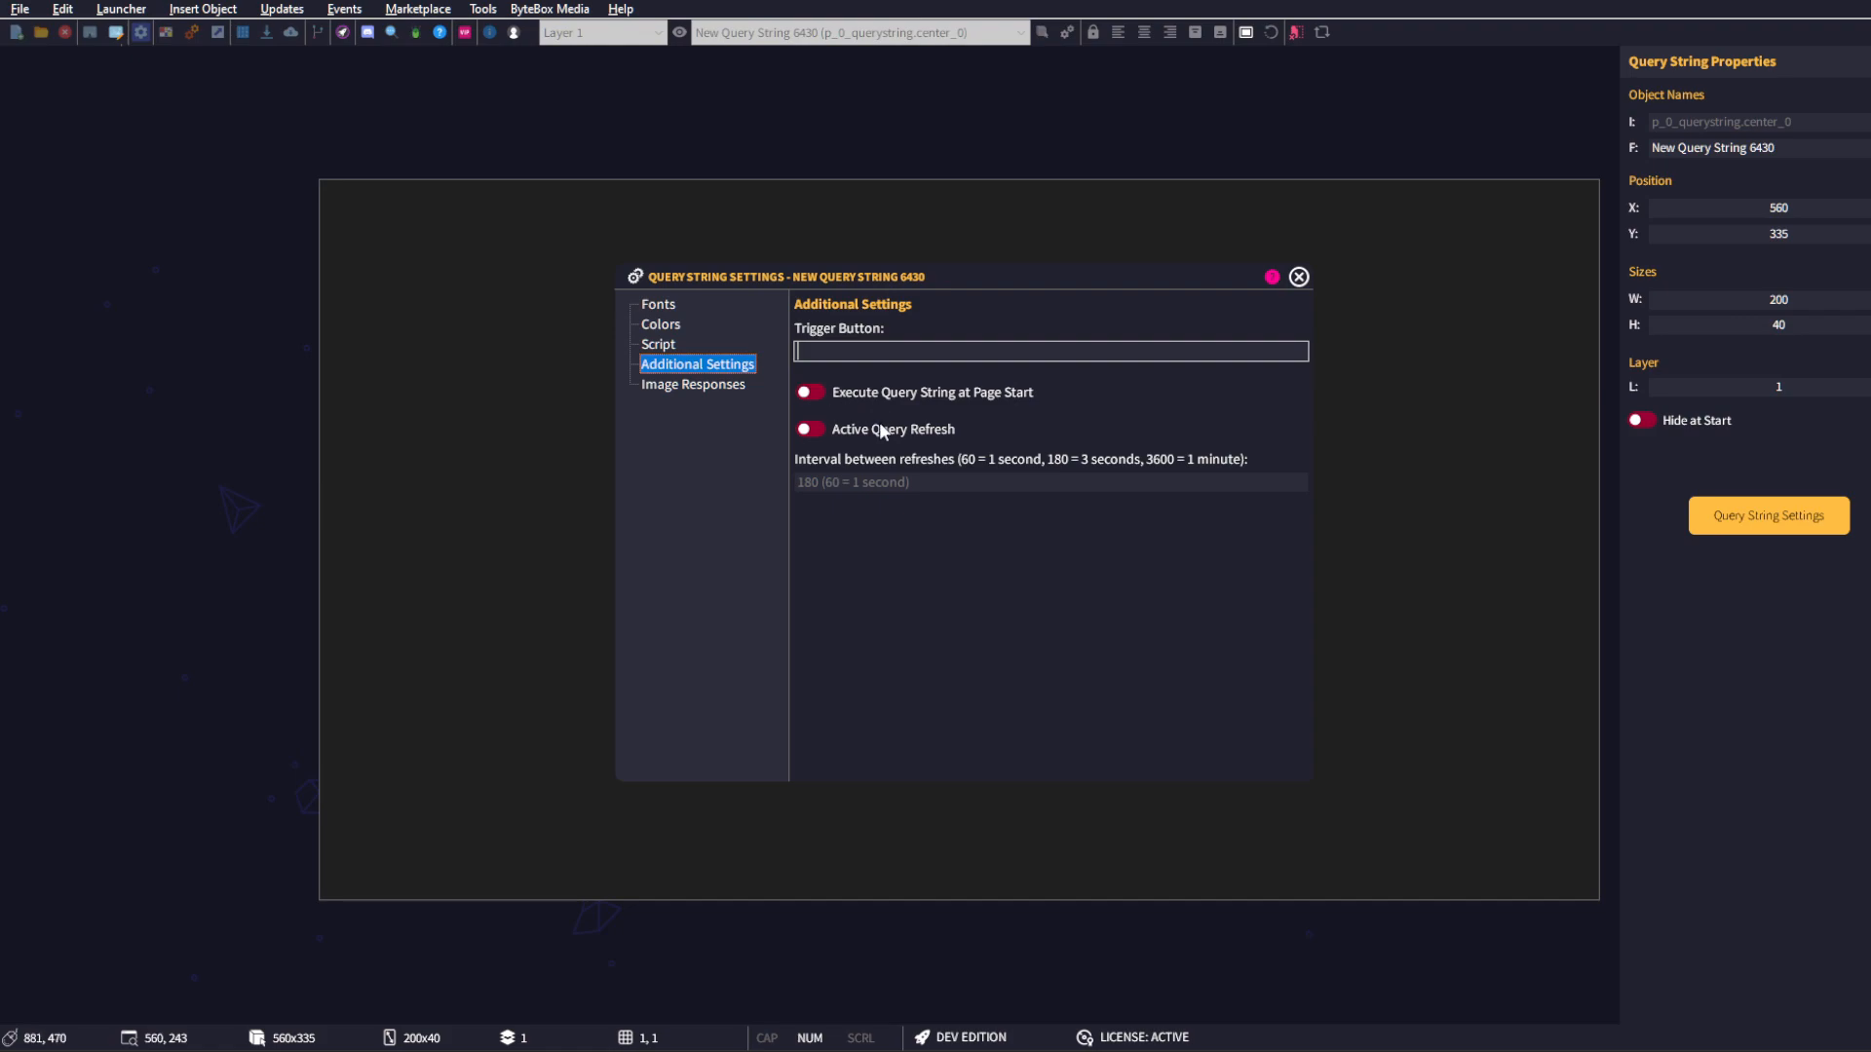
pyautogui.moveTo(883, 276); pyautogui.dragTo(940, 255)
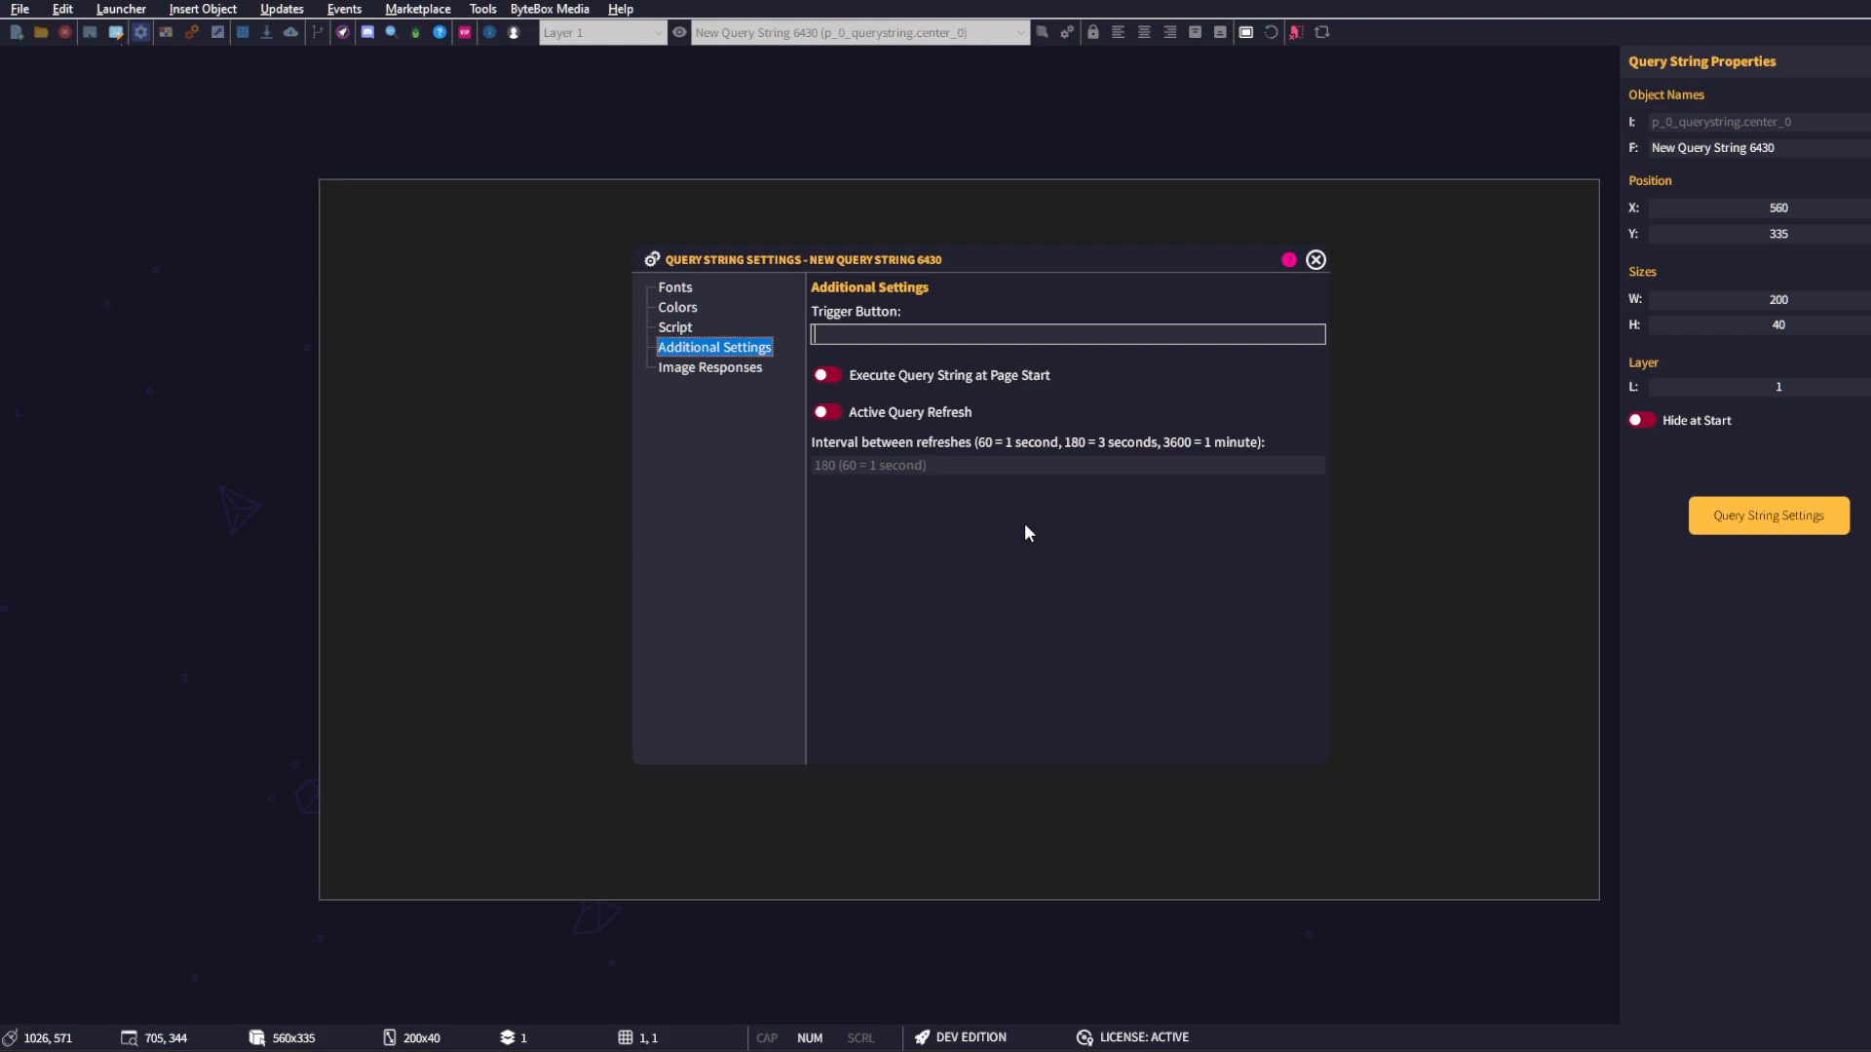
pyautogui.click(831, 376)
pyautogui.click(828, 410)
# - Set the interval between query refreshes to 3600
pyautogui.click(919, 466)
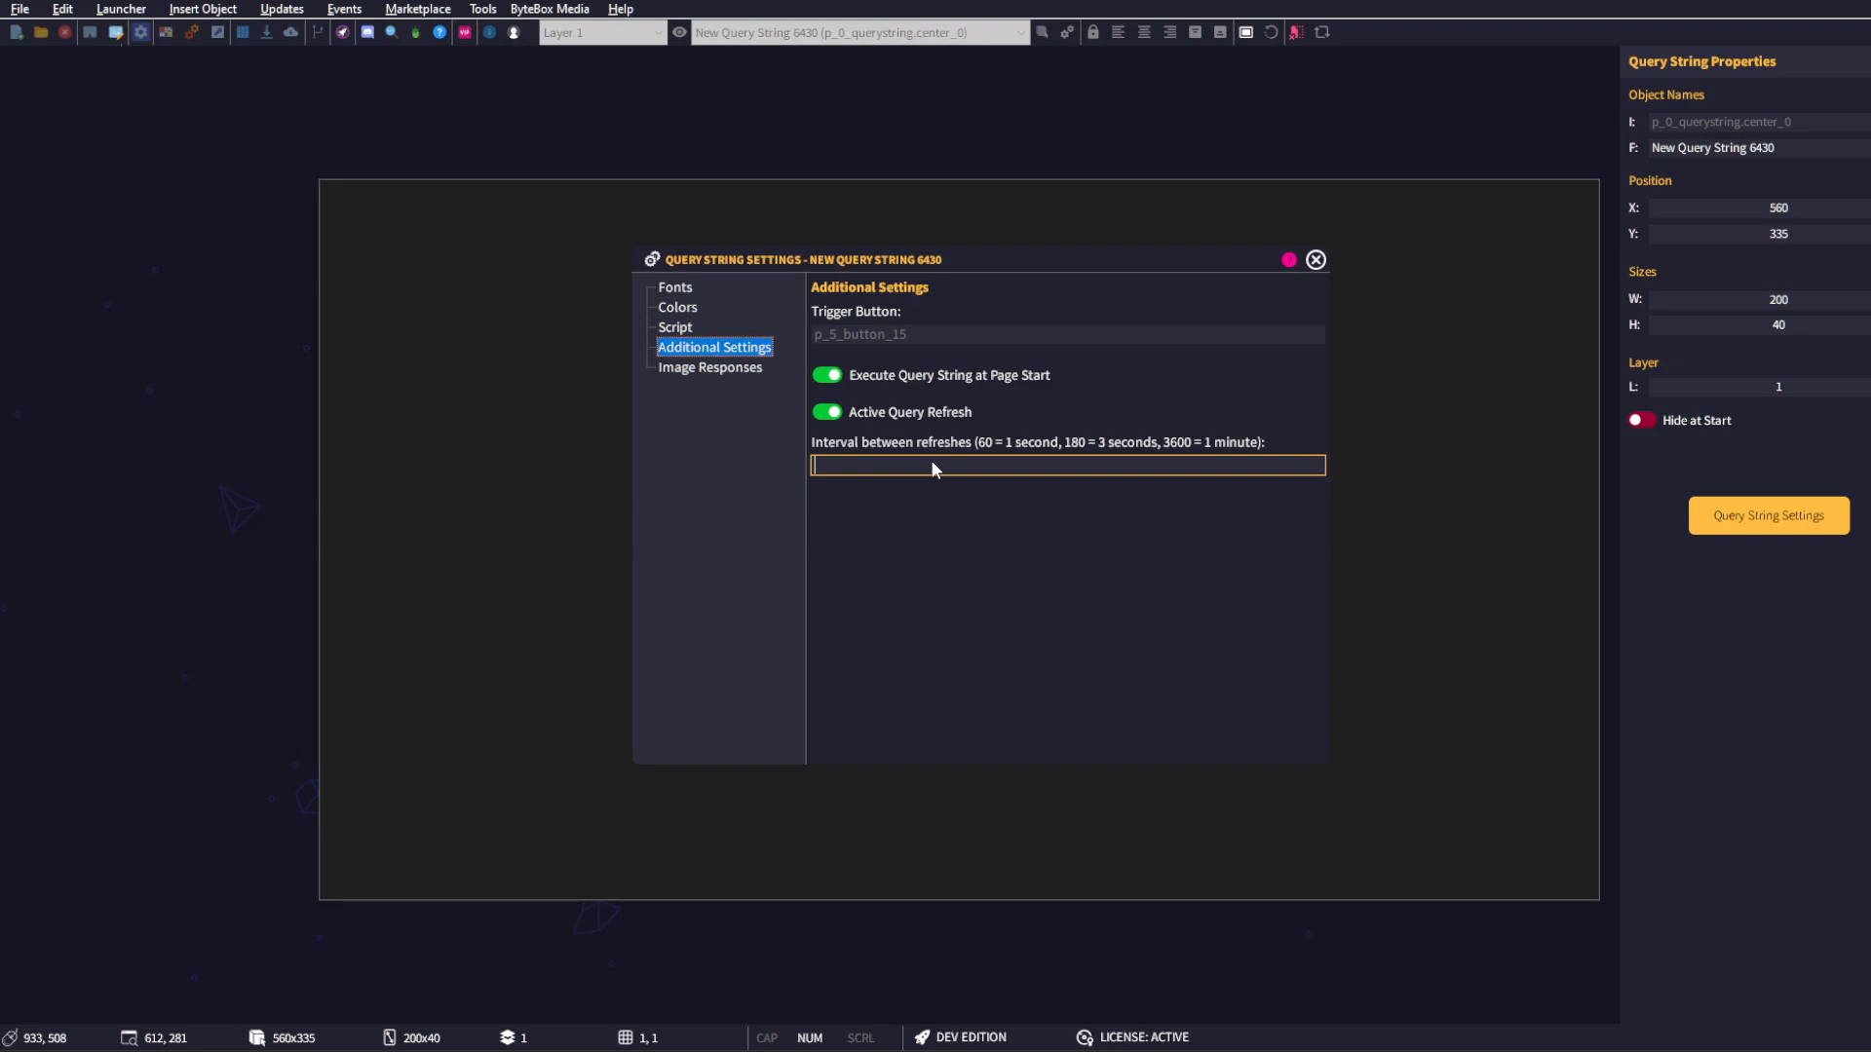
pyautogui.write('60')
pyautogui.hotkey('ctrl', 'a')
pyautogui.write('180')
pyautogui.hotkey('ctrl', 'a')
pyautogui.write('1800')
pyautogui.hotkey('ctrl', 'a')
pyautogui.write('800')
pyautogui.hotkey('ctrl', 'a')
pyautogui.write('1800')
pyautogui.hotkey('ctrl', 'a')
pyautogui.write('3600')
# - Activate image responses for the query string
pyautogui.click(745, 367)
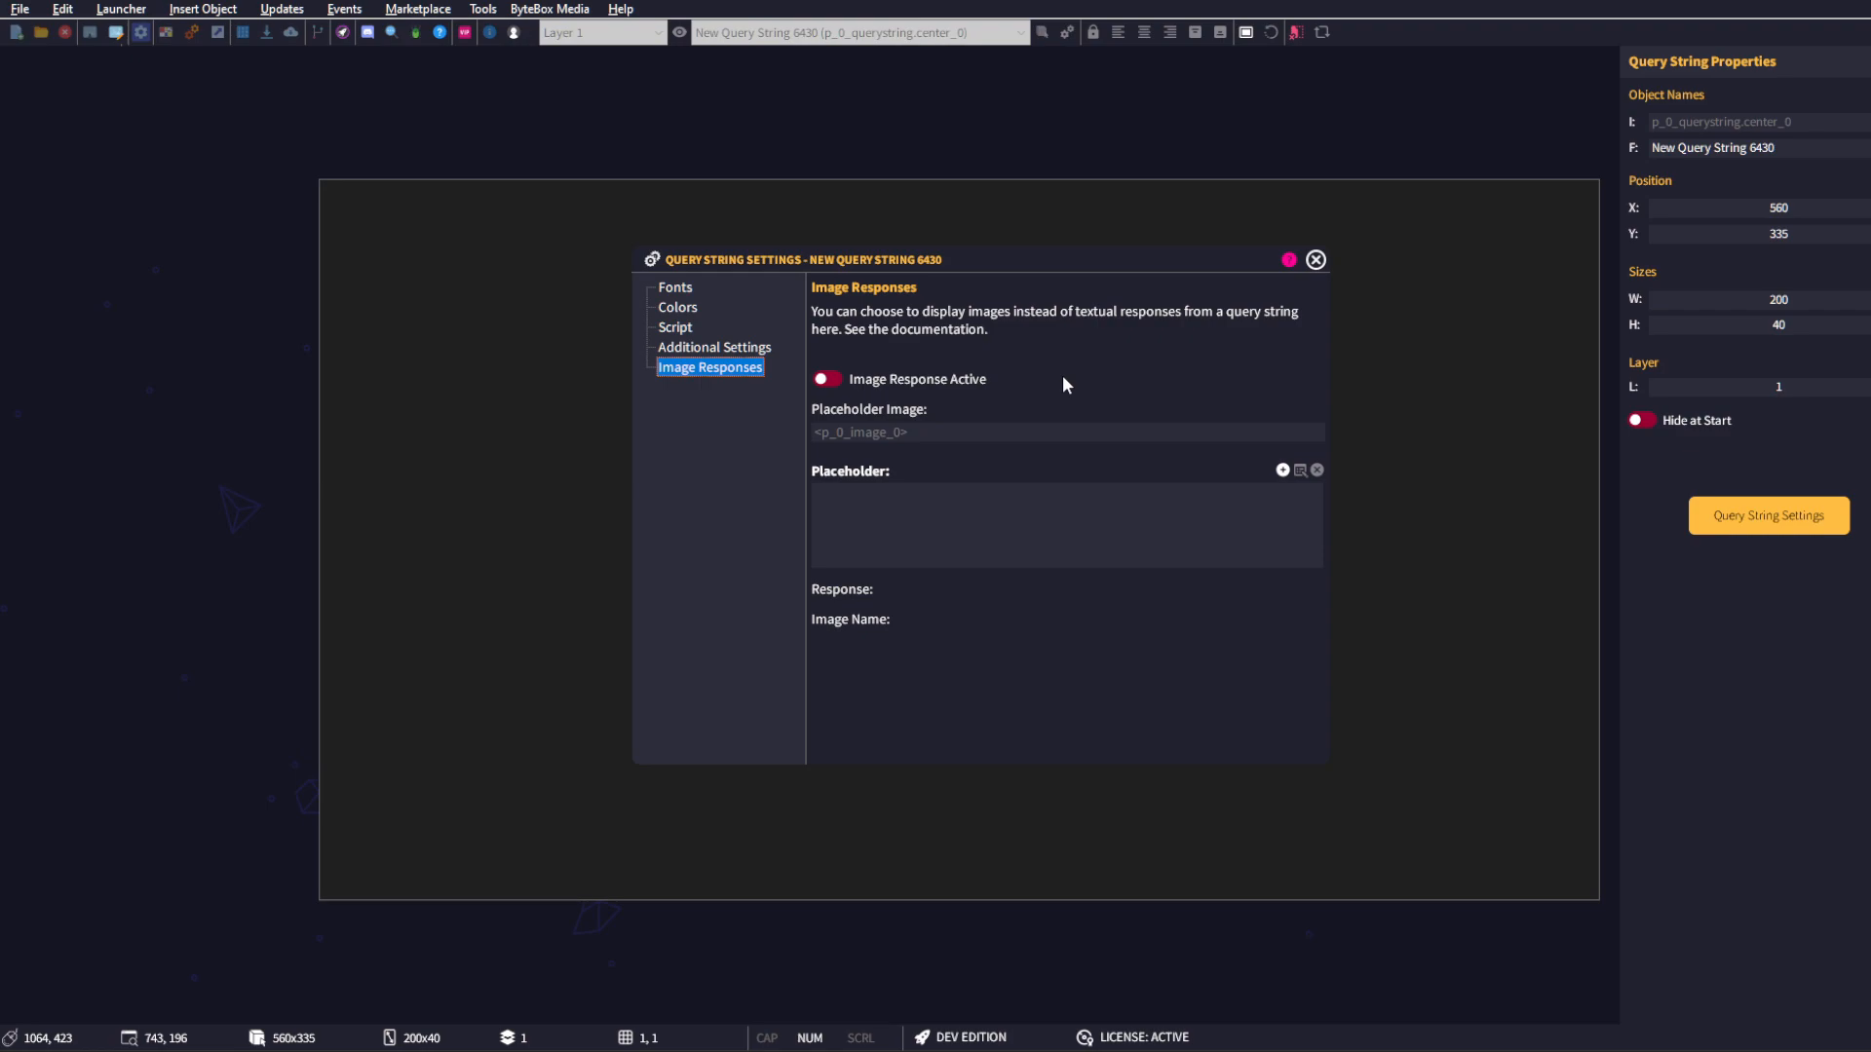
pyautogui.moveTo(1020, 261)
pyautogui.mouseDown()
pyautogui.moveTo(997, 410)
pyautogui.moveTo(1011, 585)
pyautogui.moveTo(1010, 228)
pyautogui.moveTo(1031, 237)
pyautogui.moveTo(994, 284)
pyautogui.moveTo(1009, 266)
pyautogui.mouseUp()
pyautogui.click(702, 327)
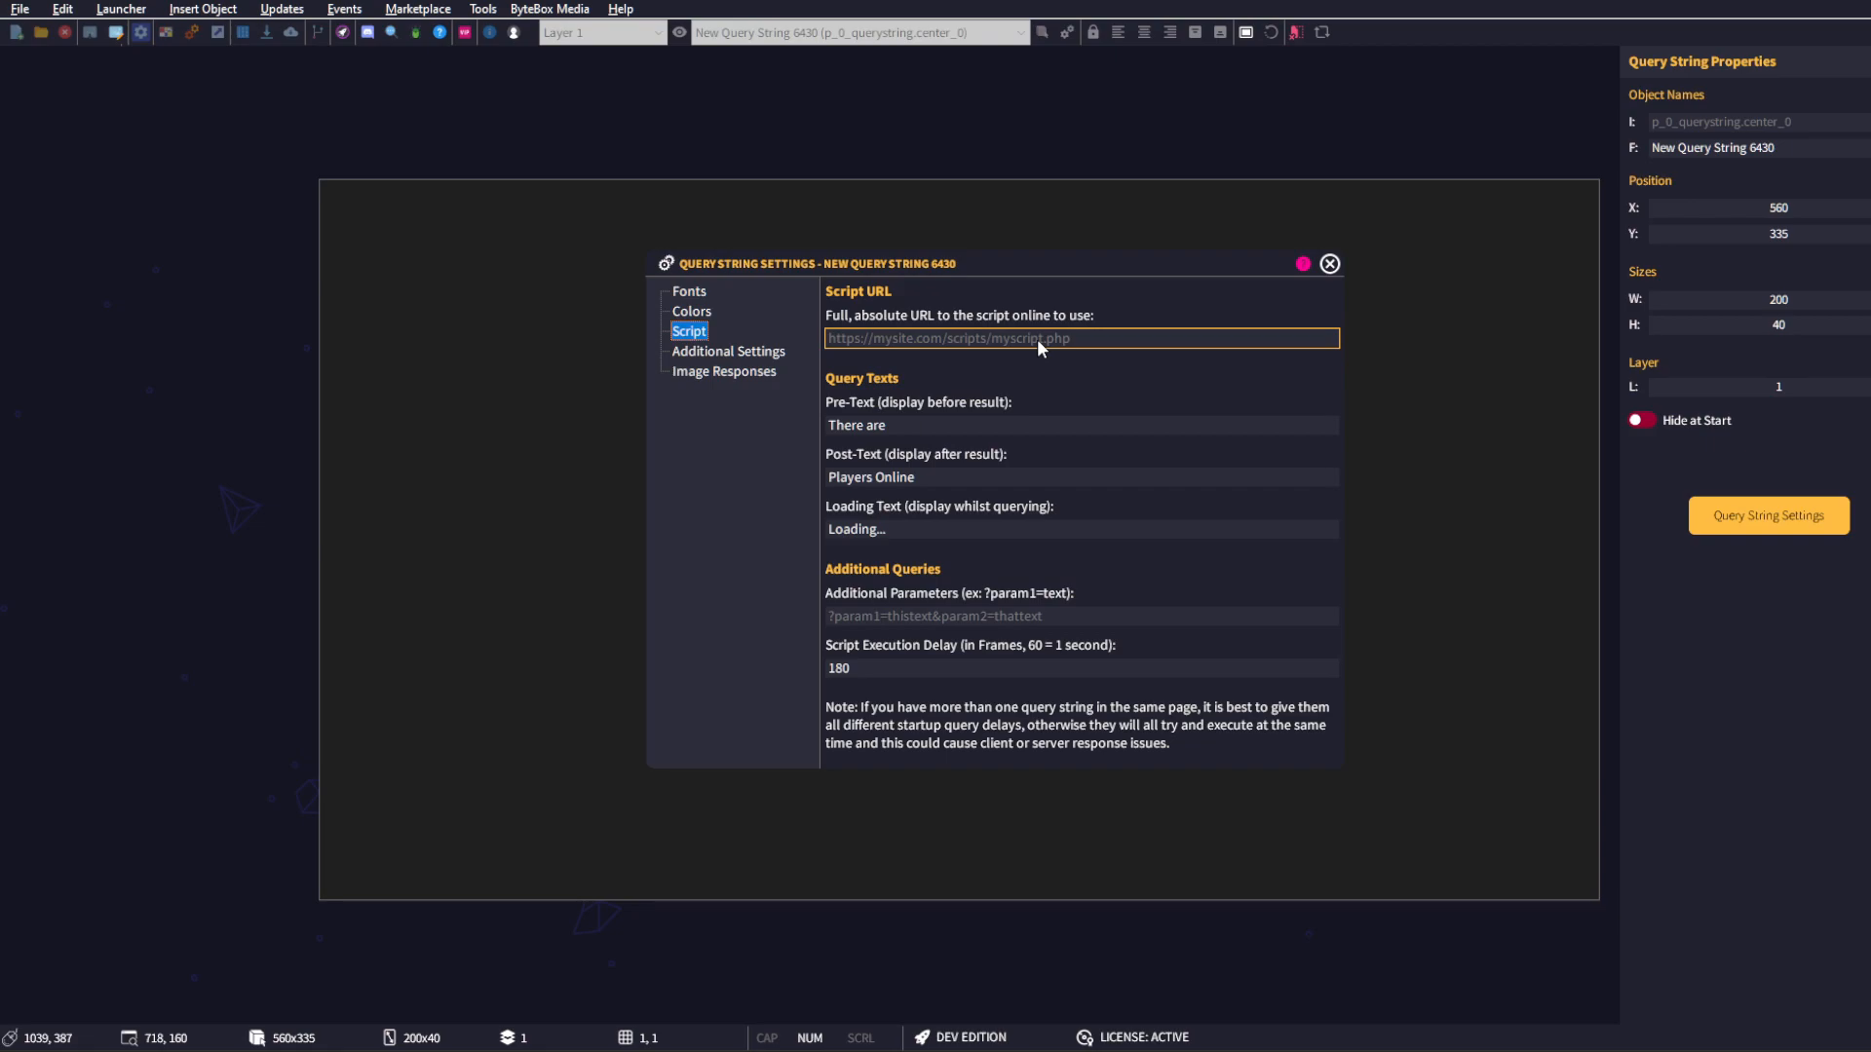
pyautogui.click(746, 371)
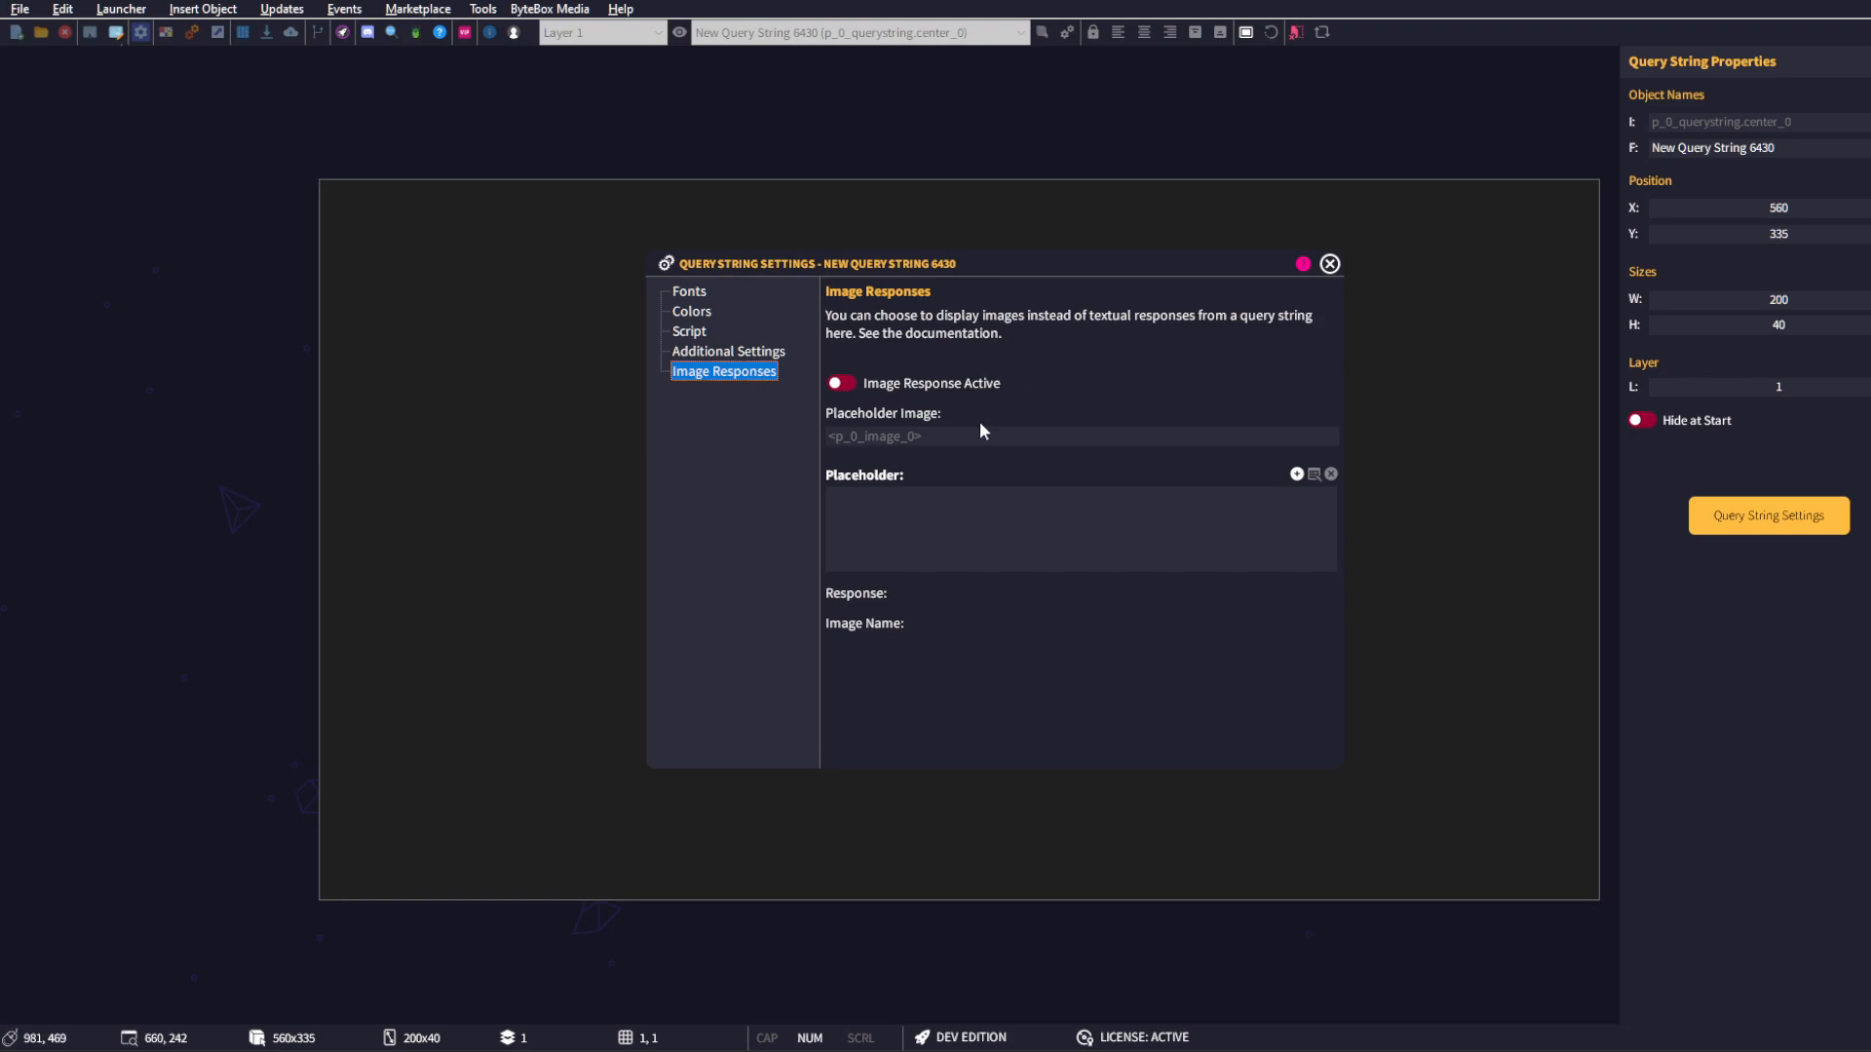
pyautogui.click(1003, 434)
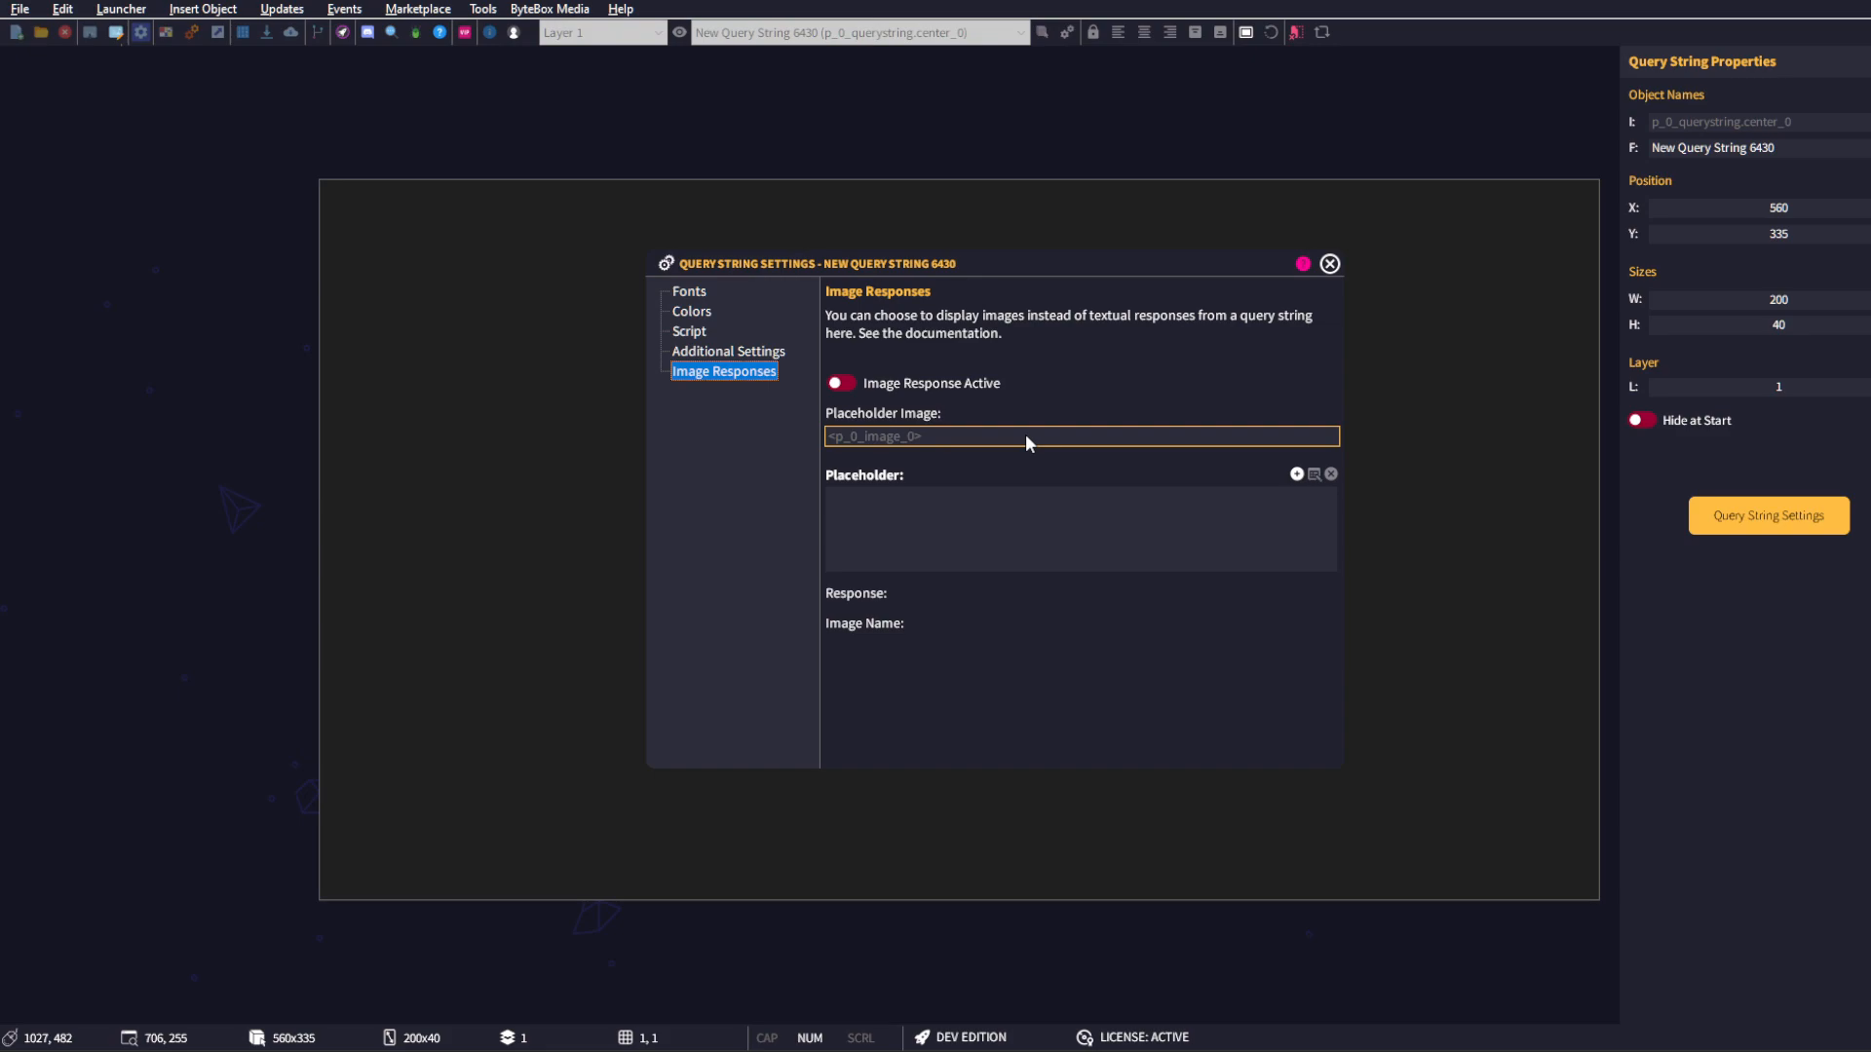
pyautogui.click(848, 382)
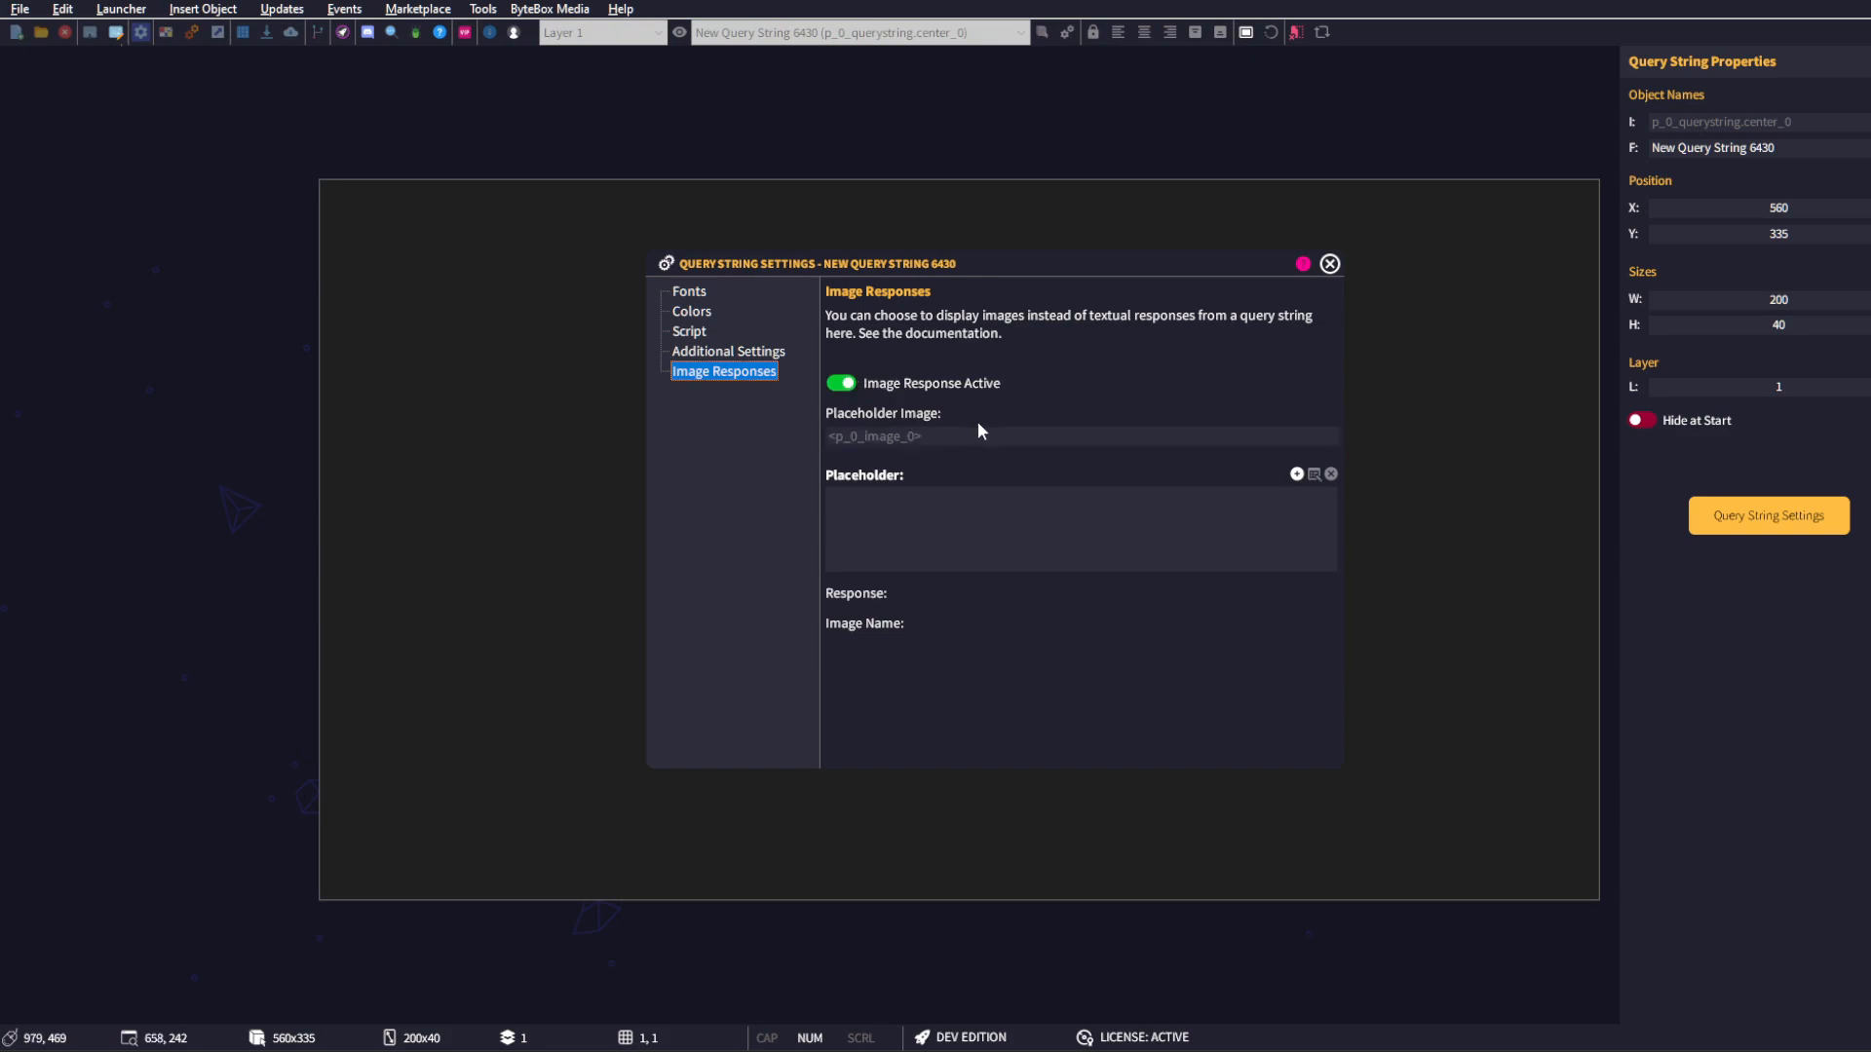
# - Add an image response that maps the response "Online" to the image online.png
pyautogui.click(1033, 554)
pyautogui.click(1037, 529)
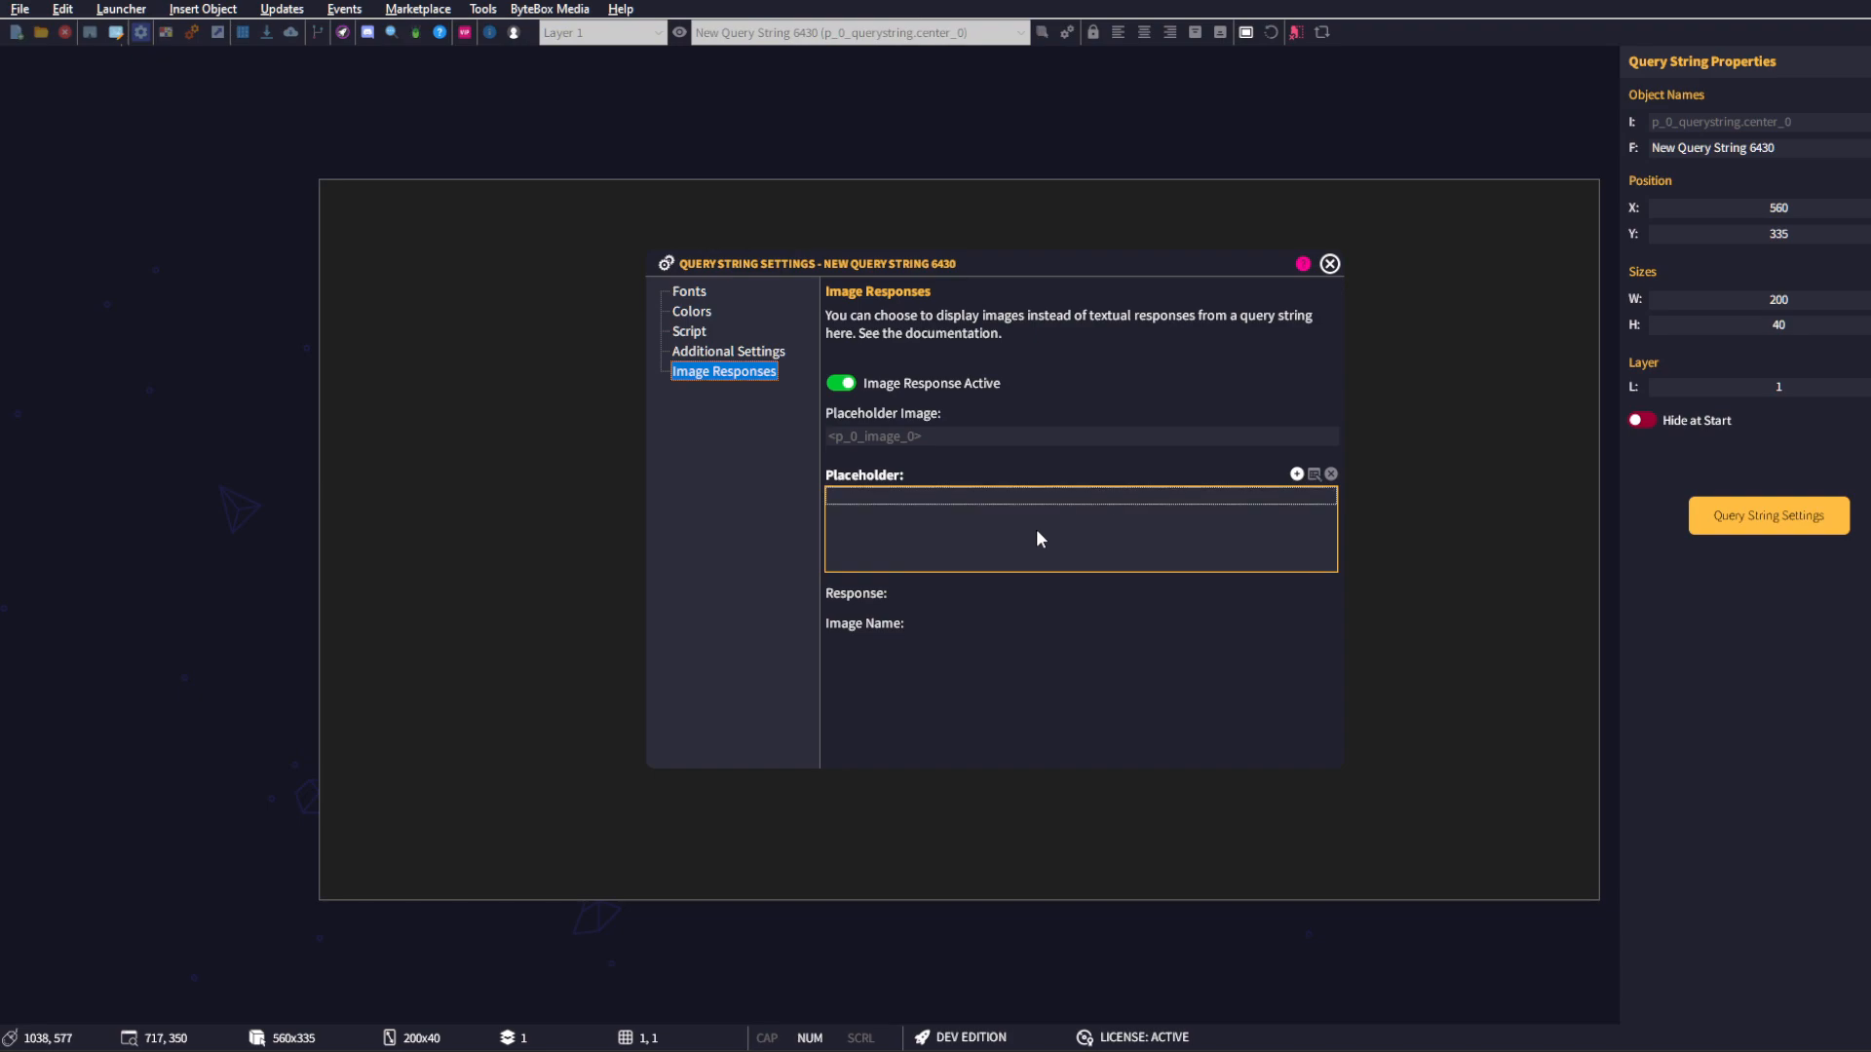
pyautogui.click(1297, 475)
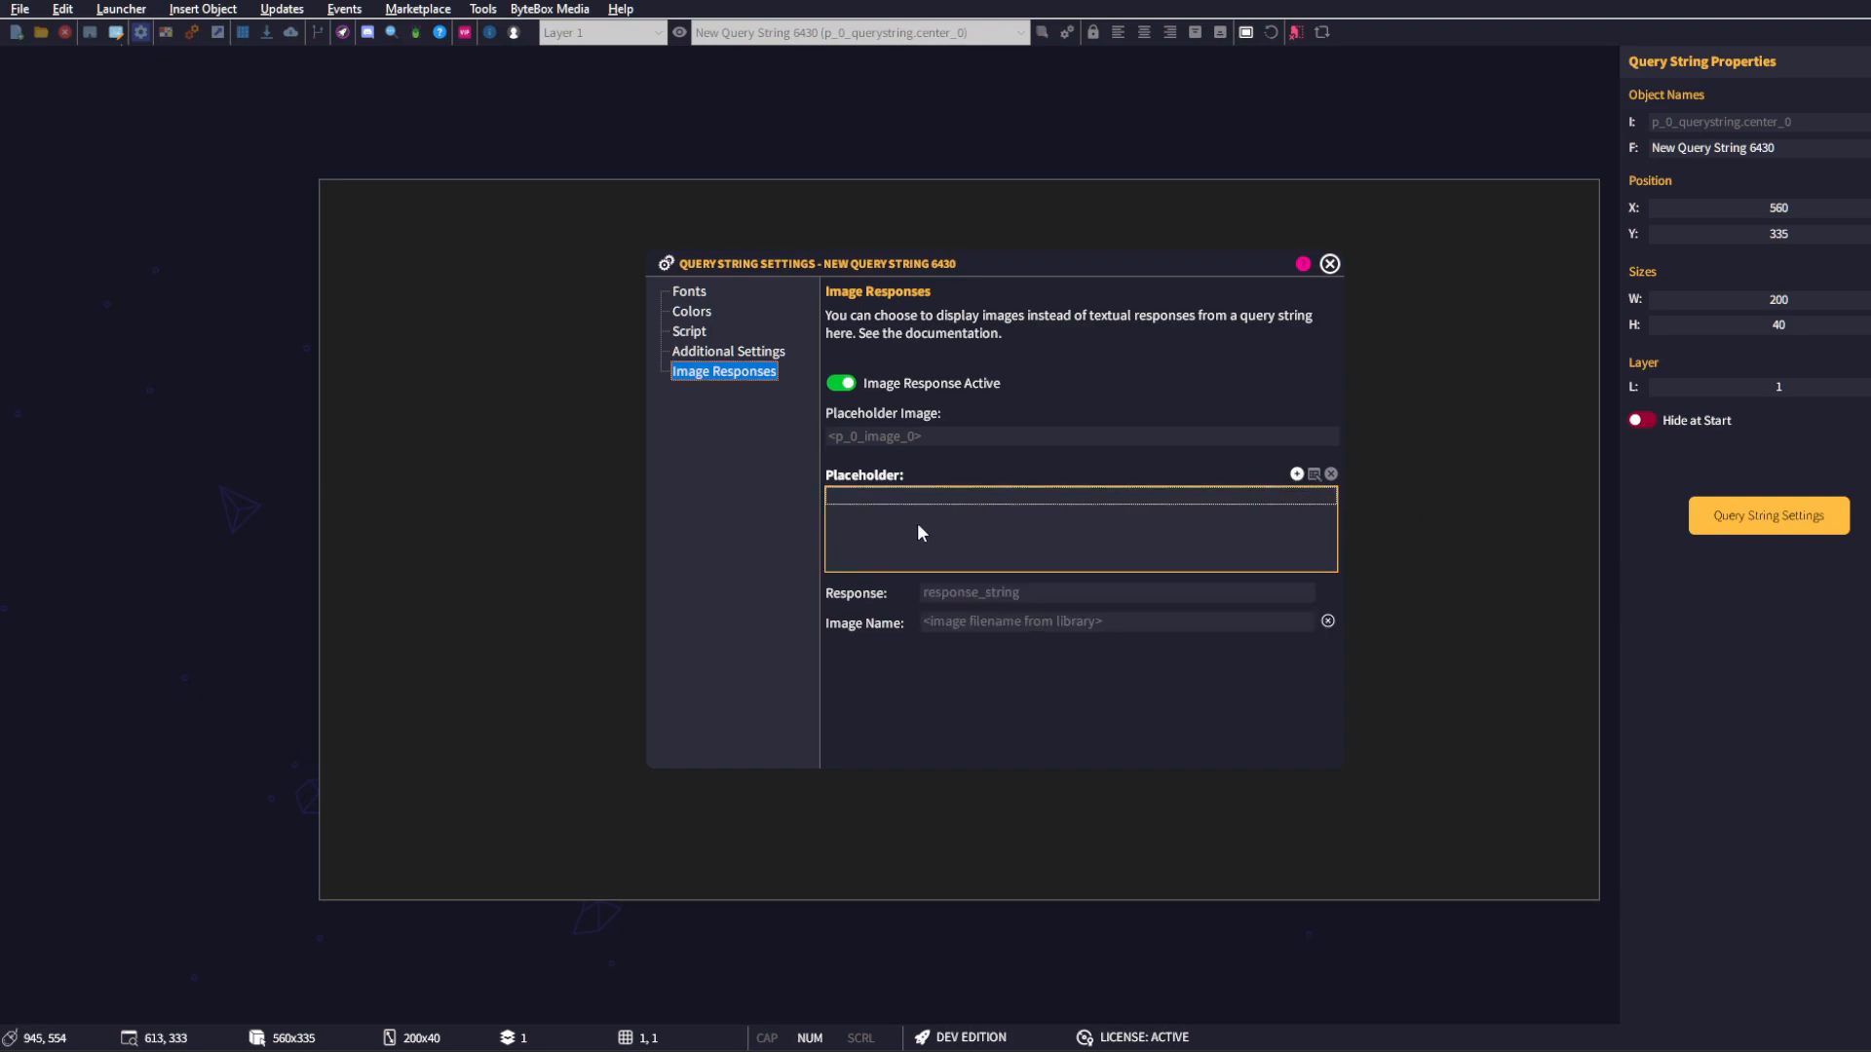
pyautogui.click(997, 594)
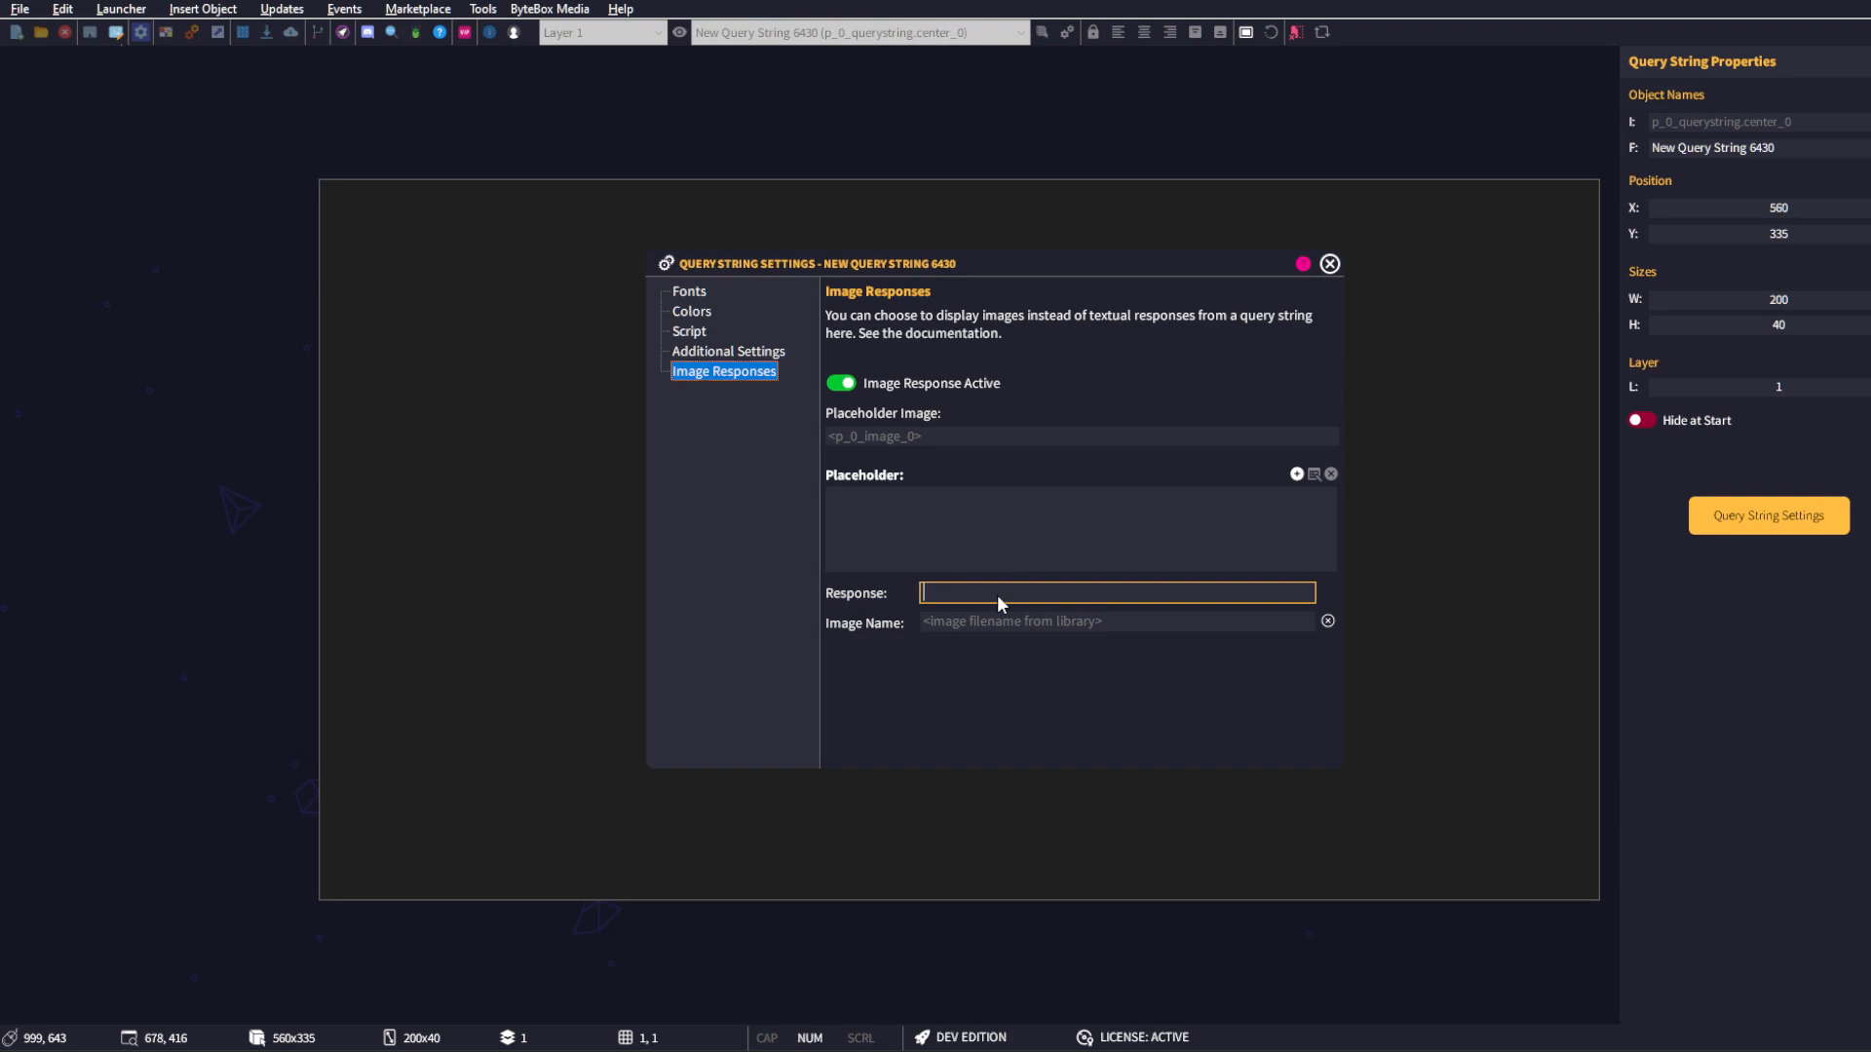
pyautogui.write('Online')
pyautogui.press('Tab')
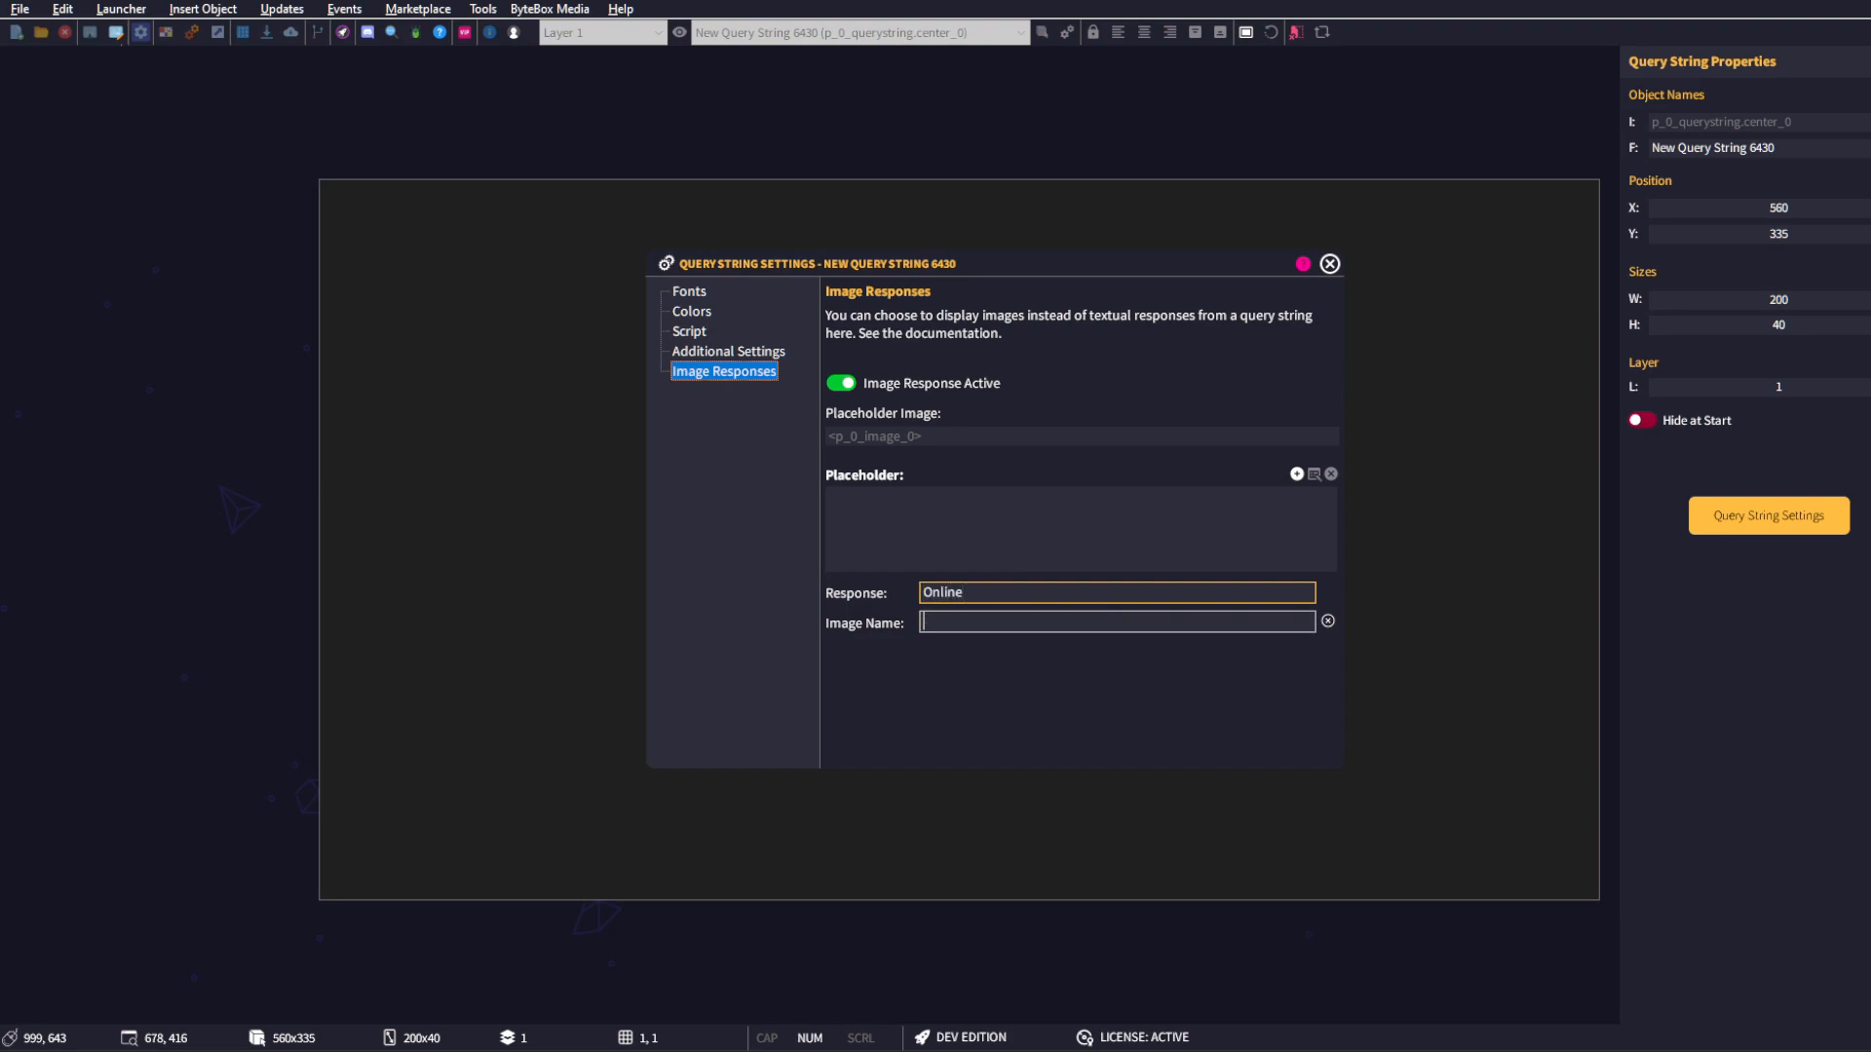
pyautogui.write('online.png')
pyautogui.click(961, 633)
pyautogui.click(1023, 626)
pyautogui.click(1077, 525)
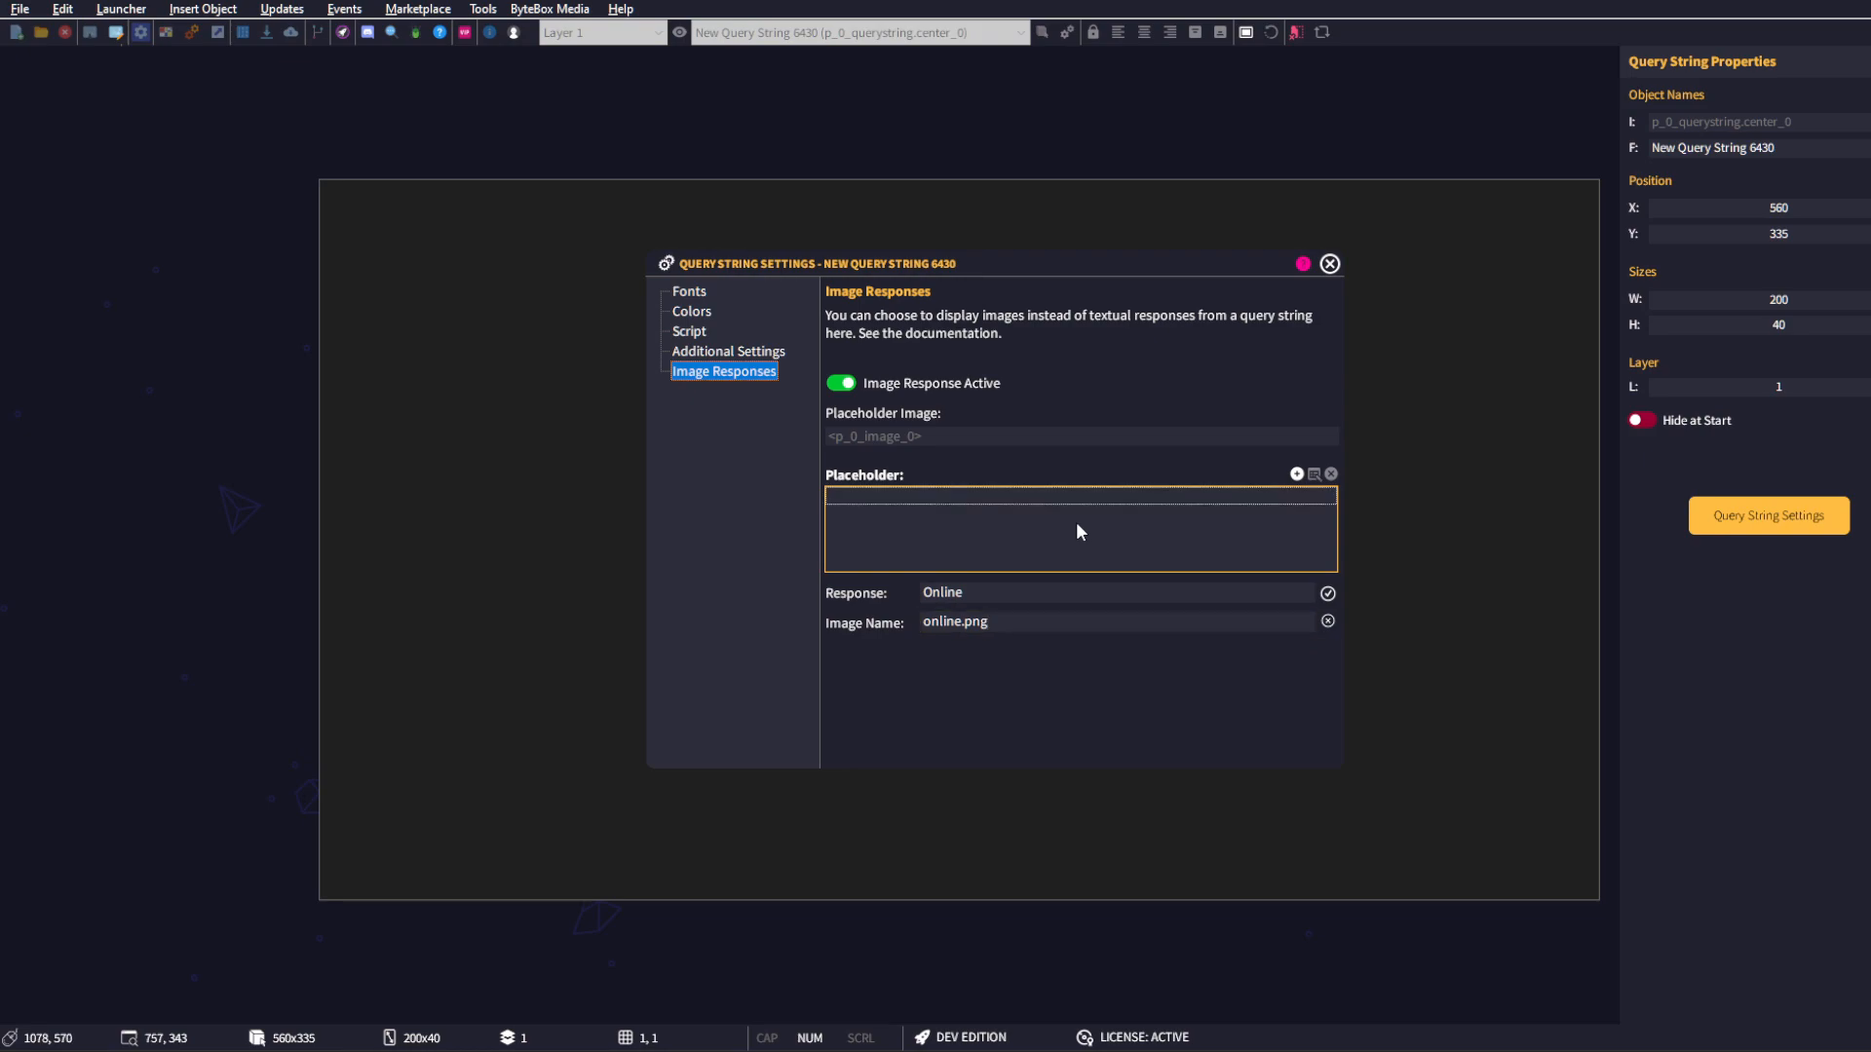
pyautogui.click(1328, 597)
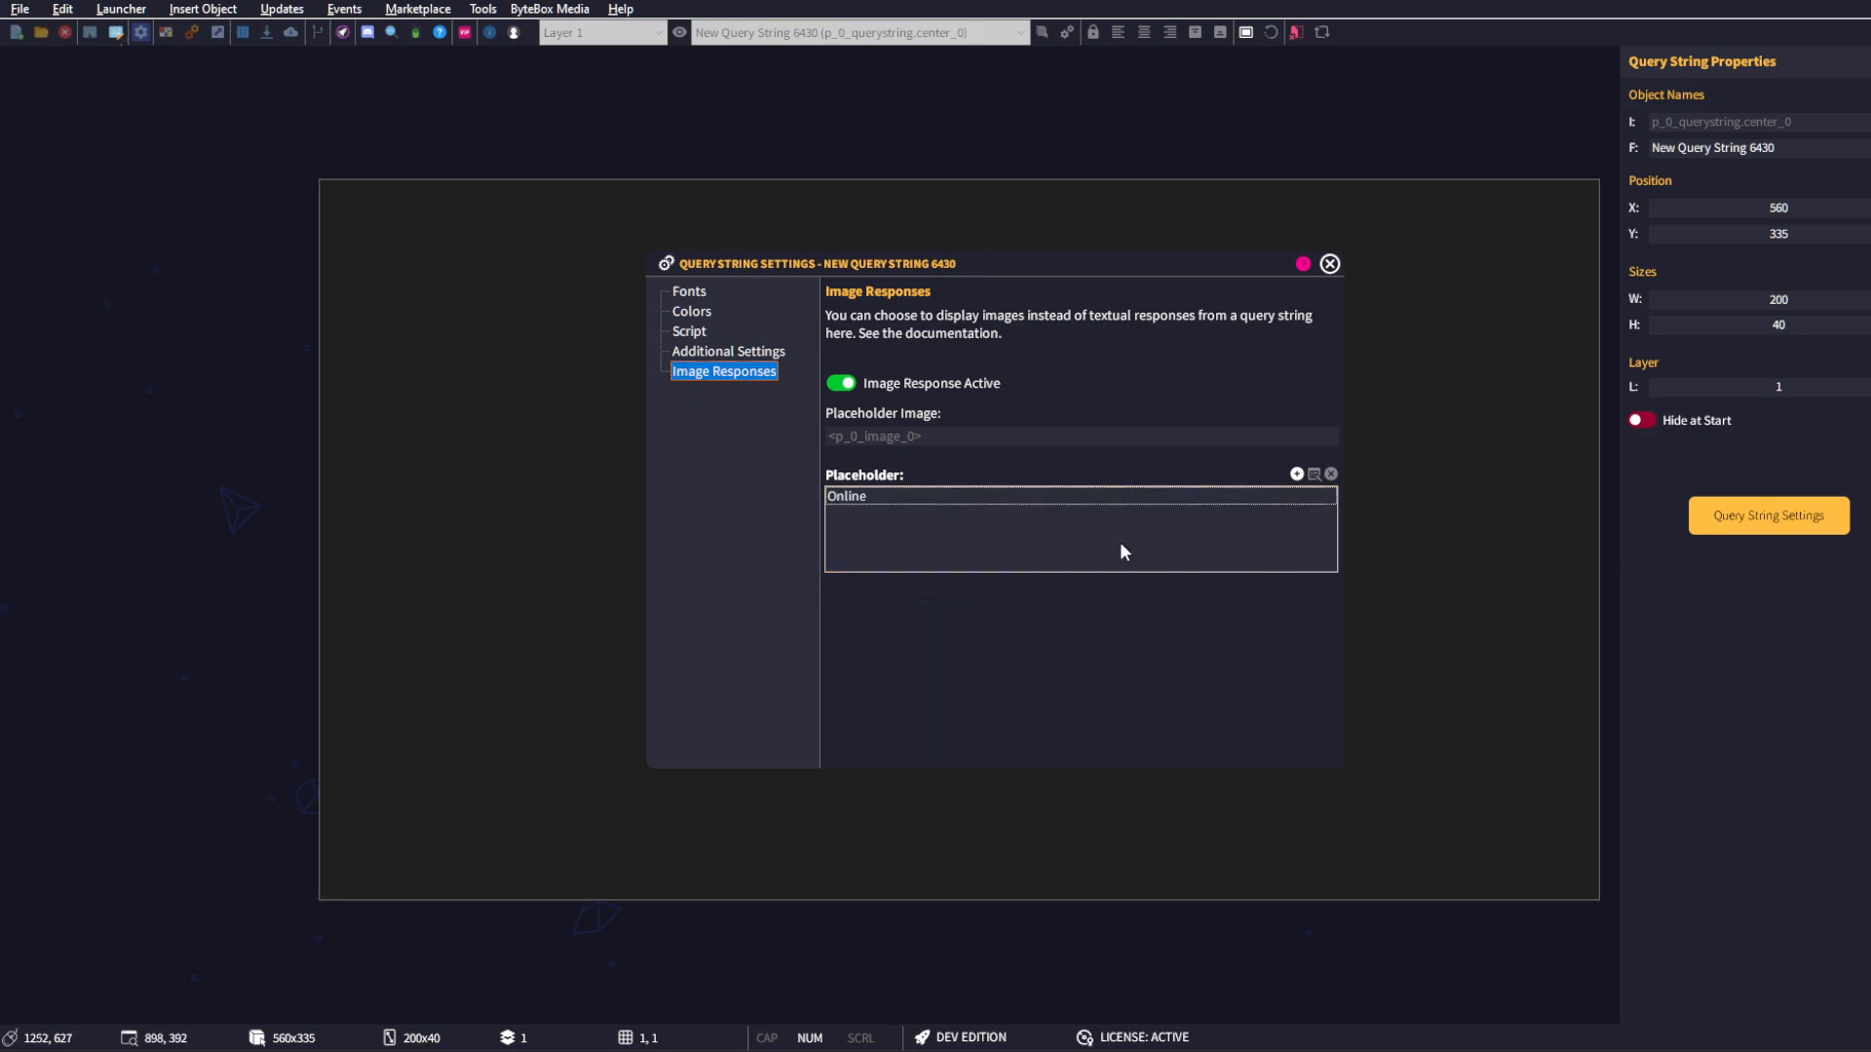
# - Select the Online response entry and close the query string settings
pyautogui.click(885, 499)
pyautogui.click(924, 436)
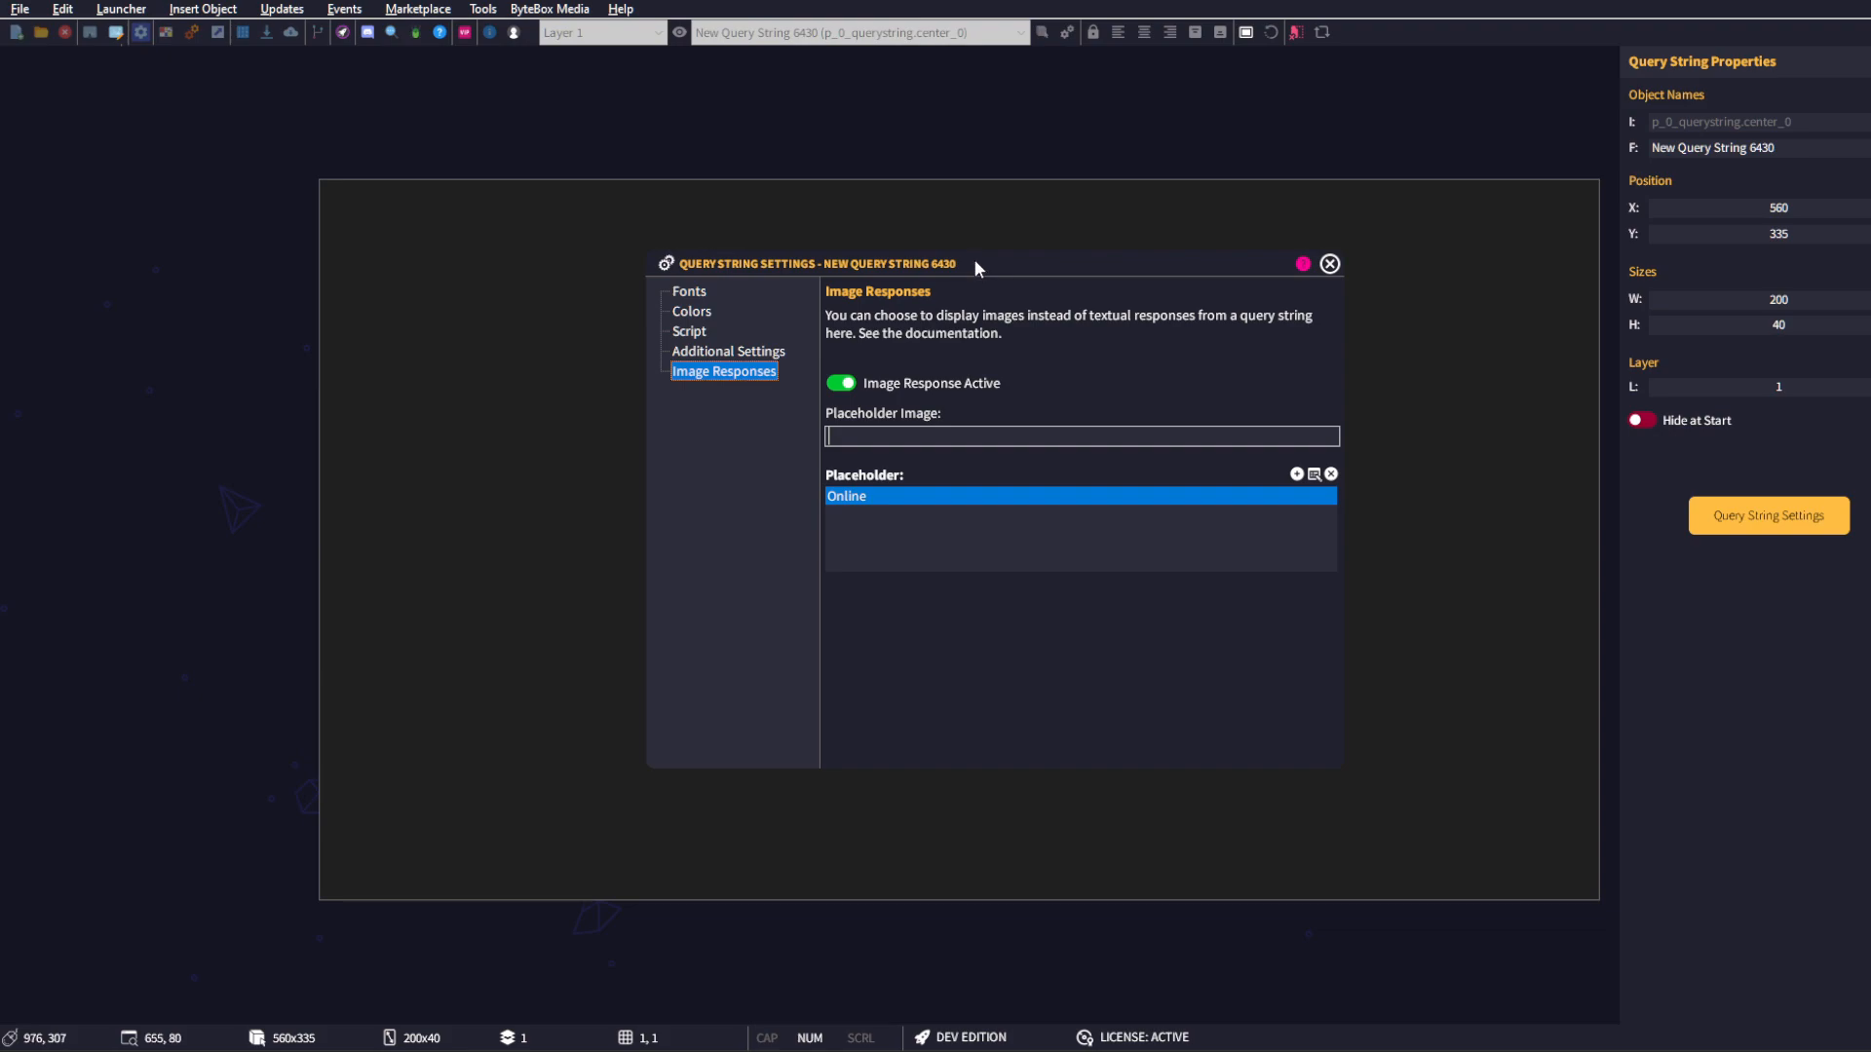
pyautogui.moveTo(979, 268); pyautogui.dragTo(978, 262)
pyautogui.click(1333, 261)
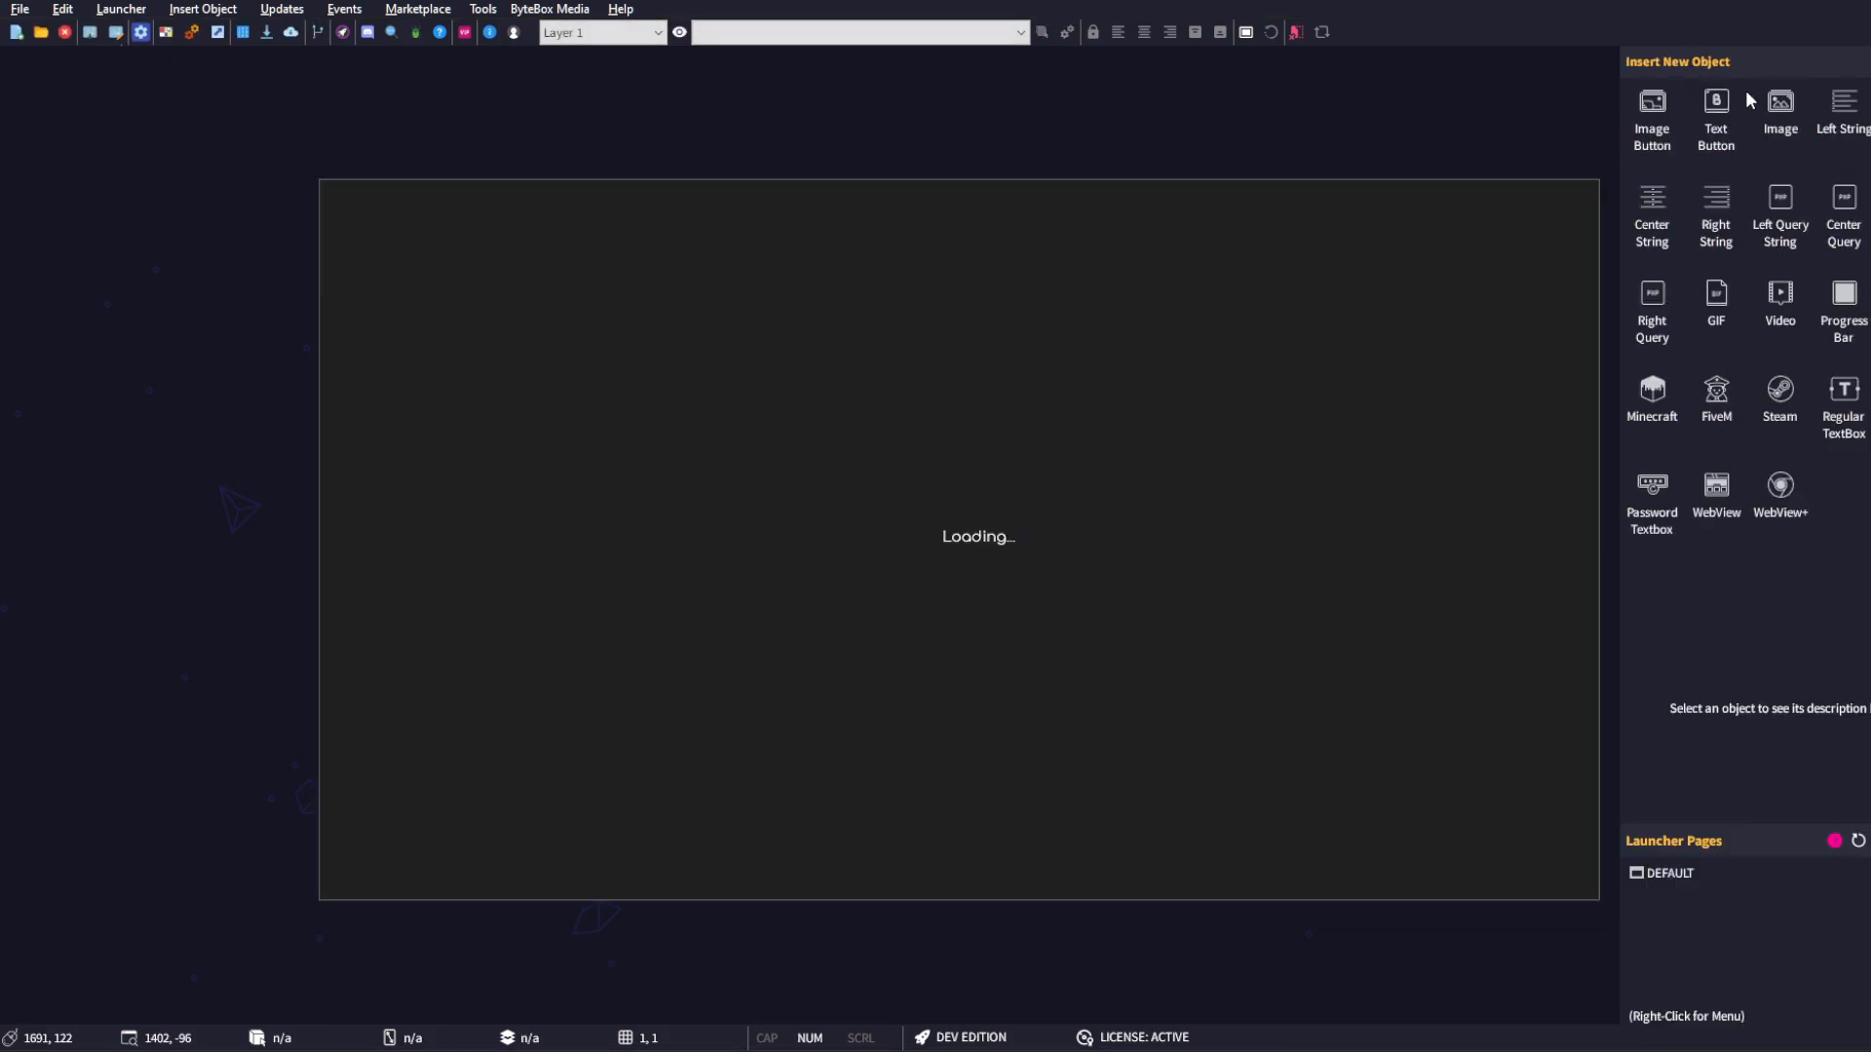
# - Insert an image object and place it above the loading text at about X 634, Y 156
pyautogui.click(1793, 120)
pyautogui.click(359, 265)
pyautogui.moveTo(359, 265); pyautogui.dragTo(958, 343)
pyautogui.moveTo(1730, 122); pyautogui.dragTo(1685, 124)
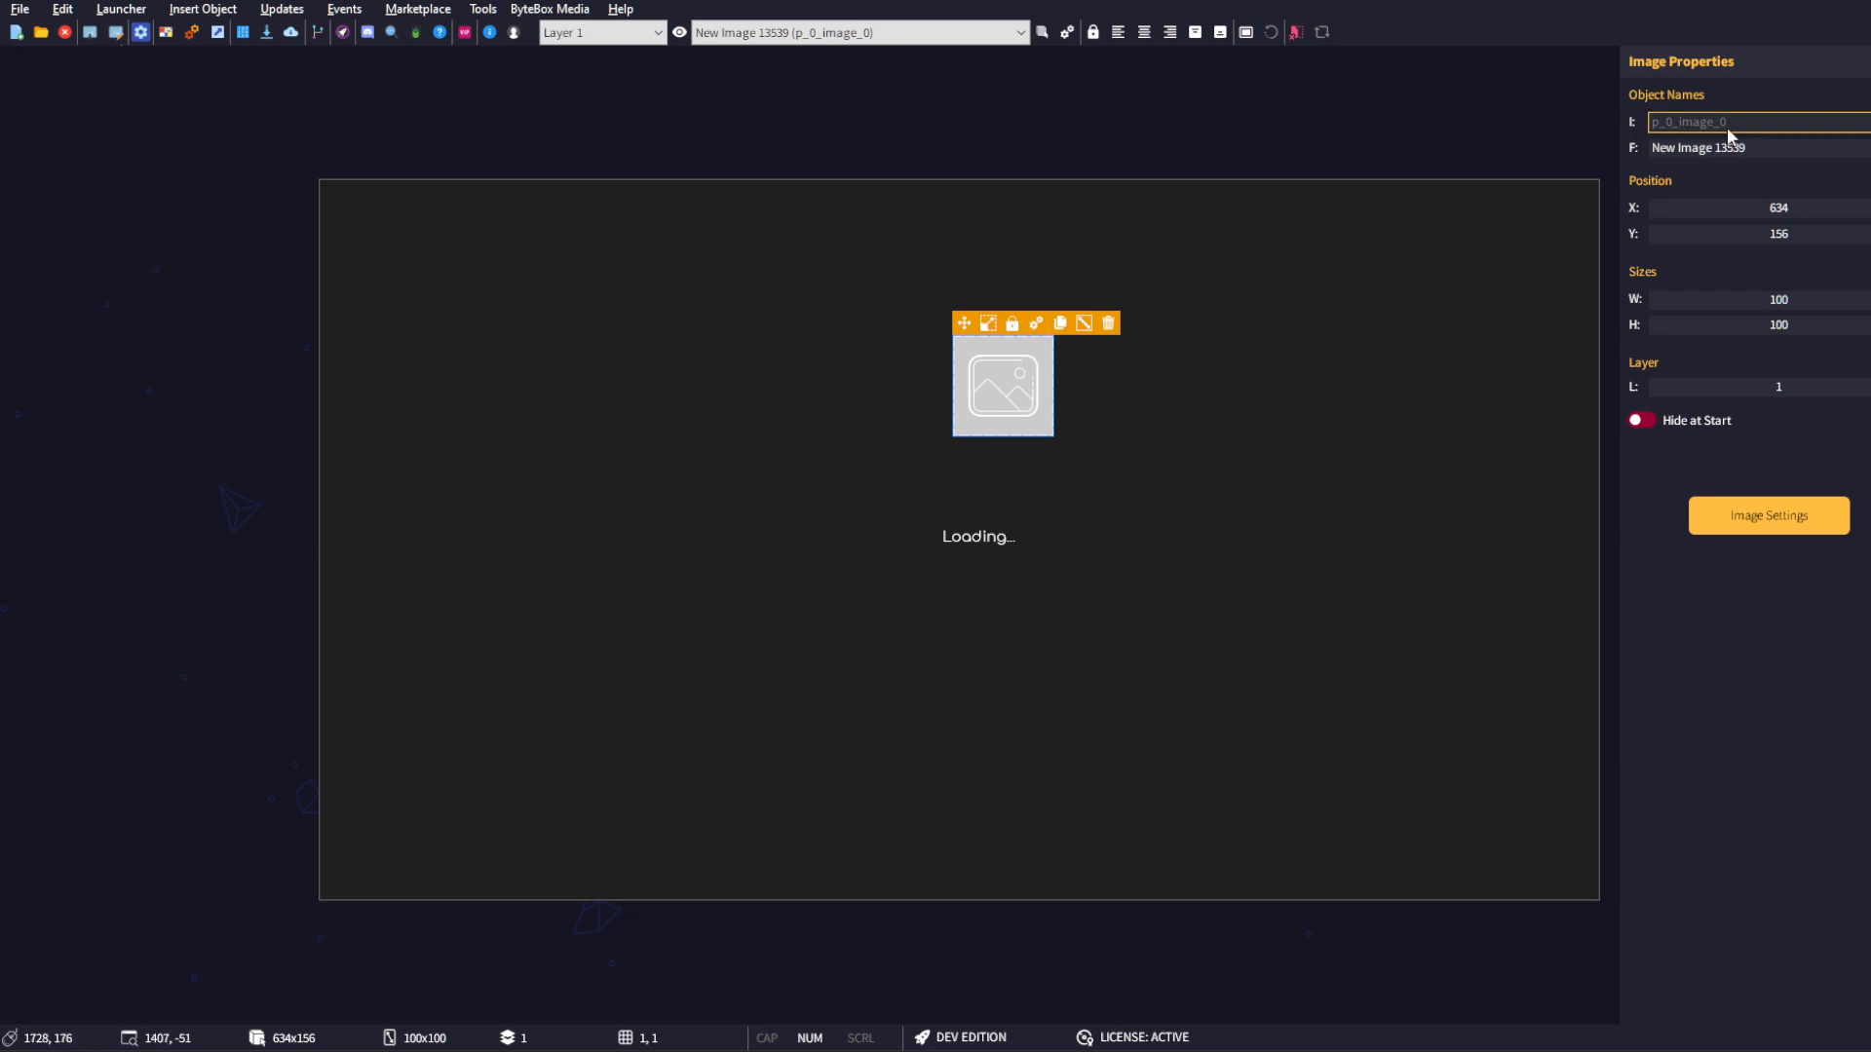
# - Set p_0_image_0 as the placeholder image in the image response settings of the Loading query string
pyautogui.click(991, 529)
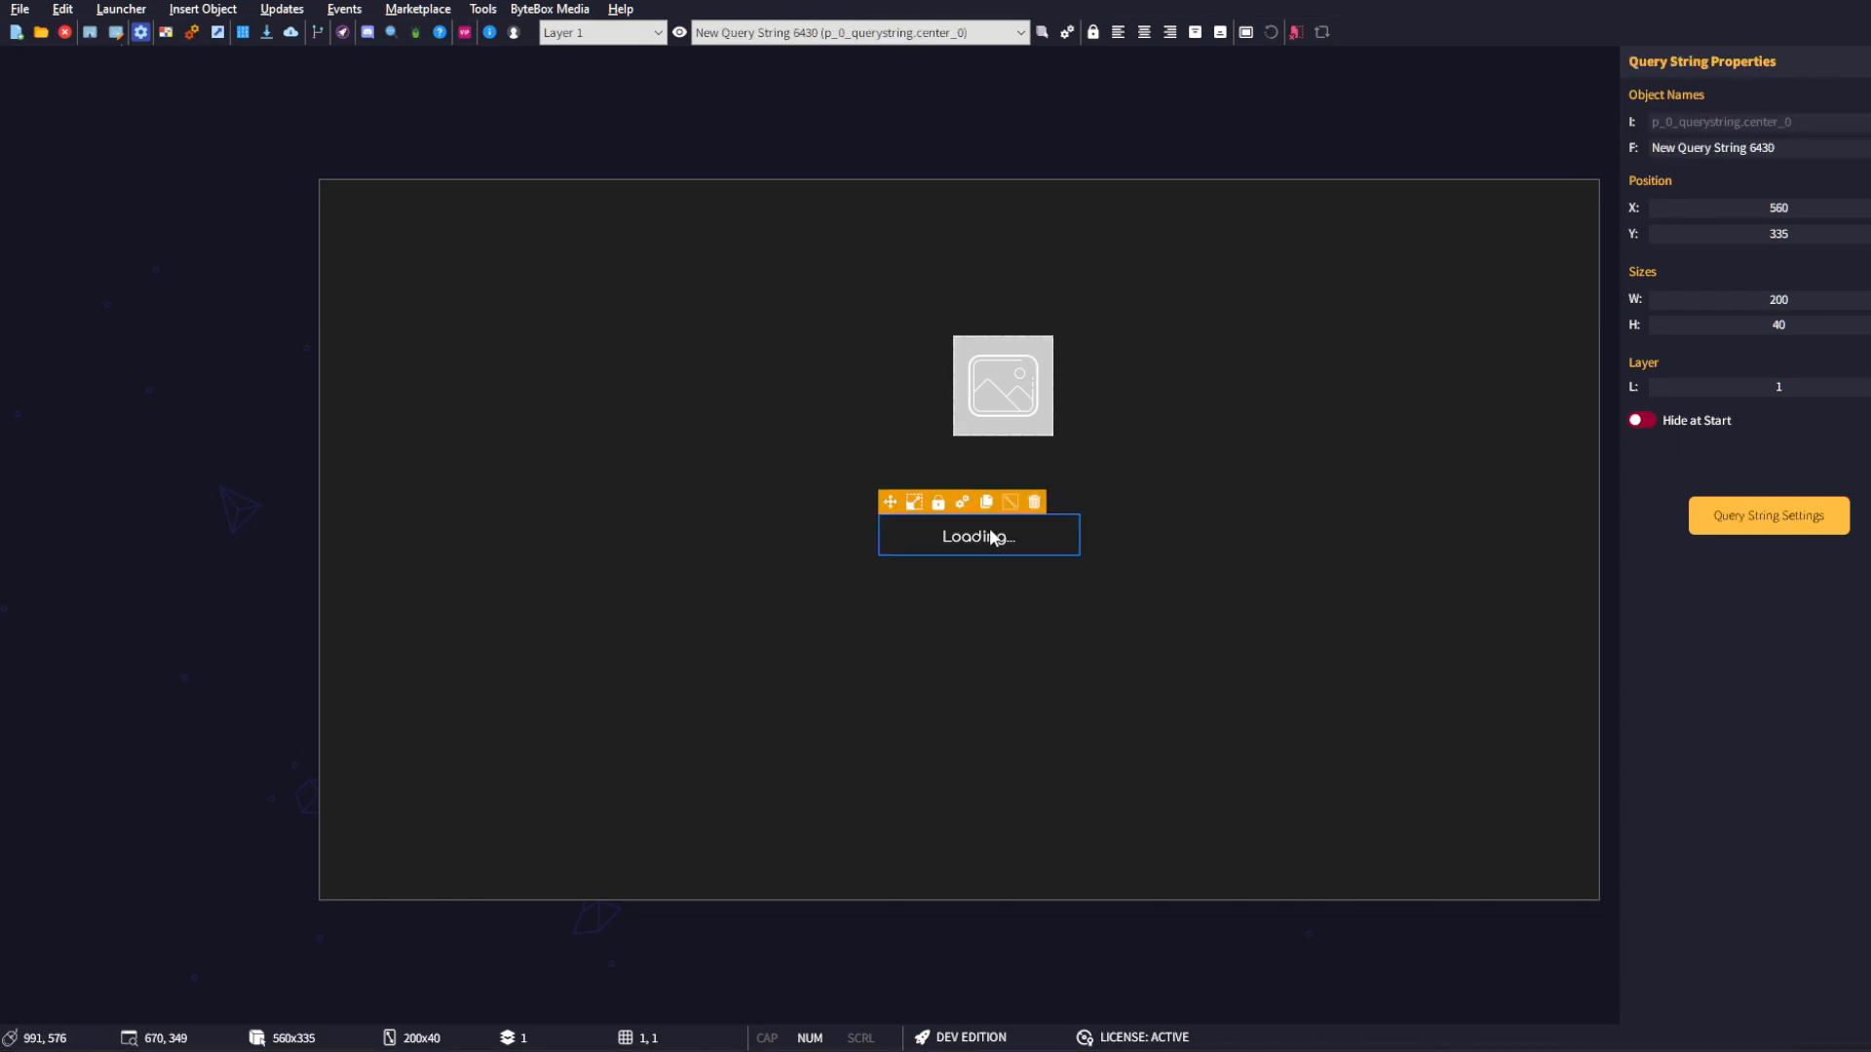
pyautogui.click(962, 503)
pyautogui.click(710, 401)
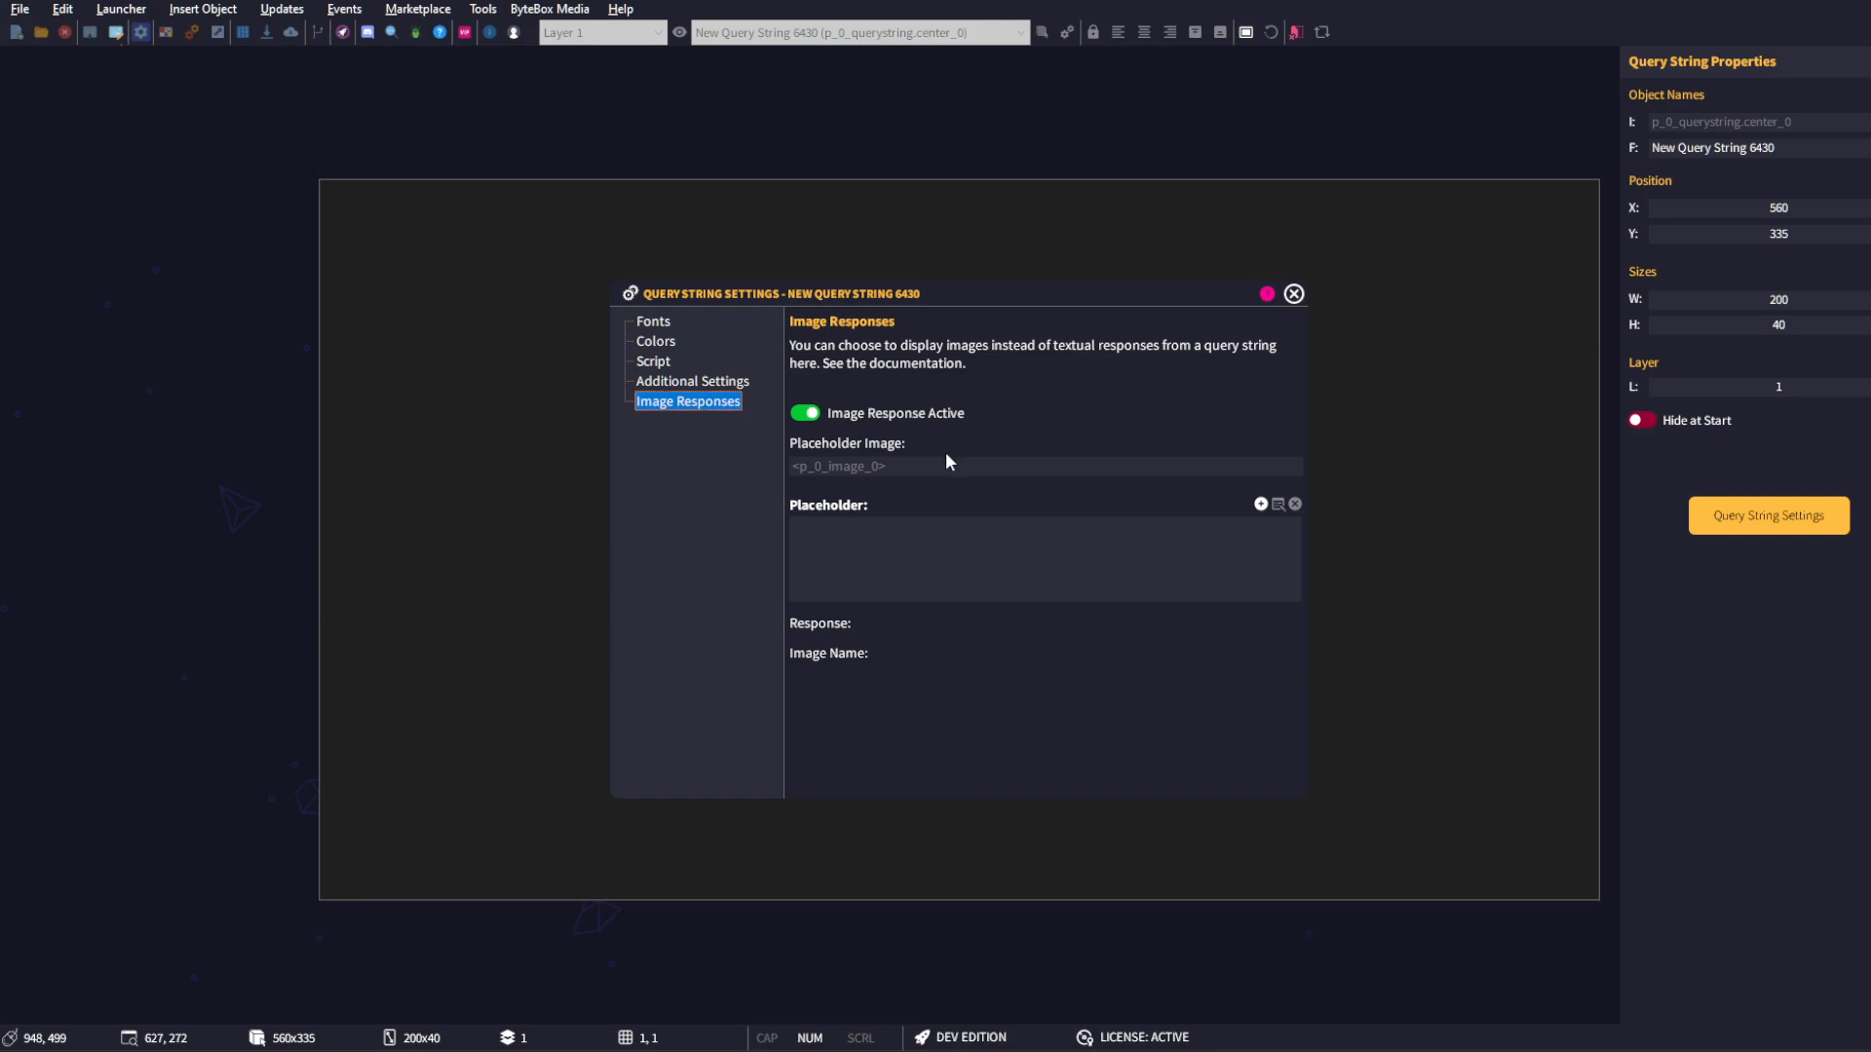
pyautogui.write('p_0_image_0')
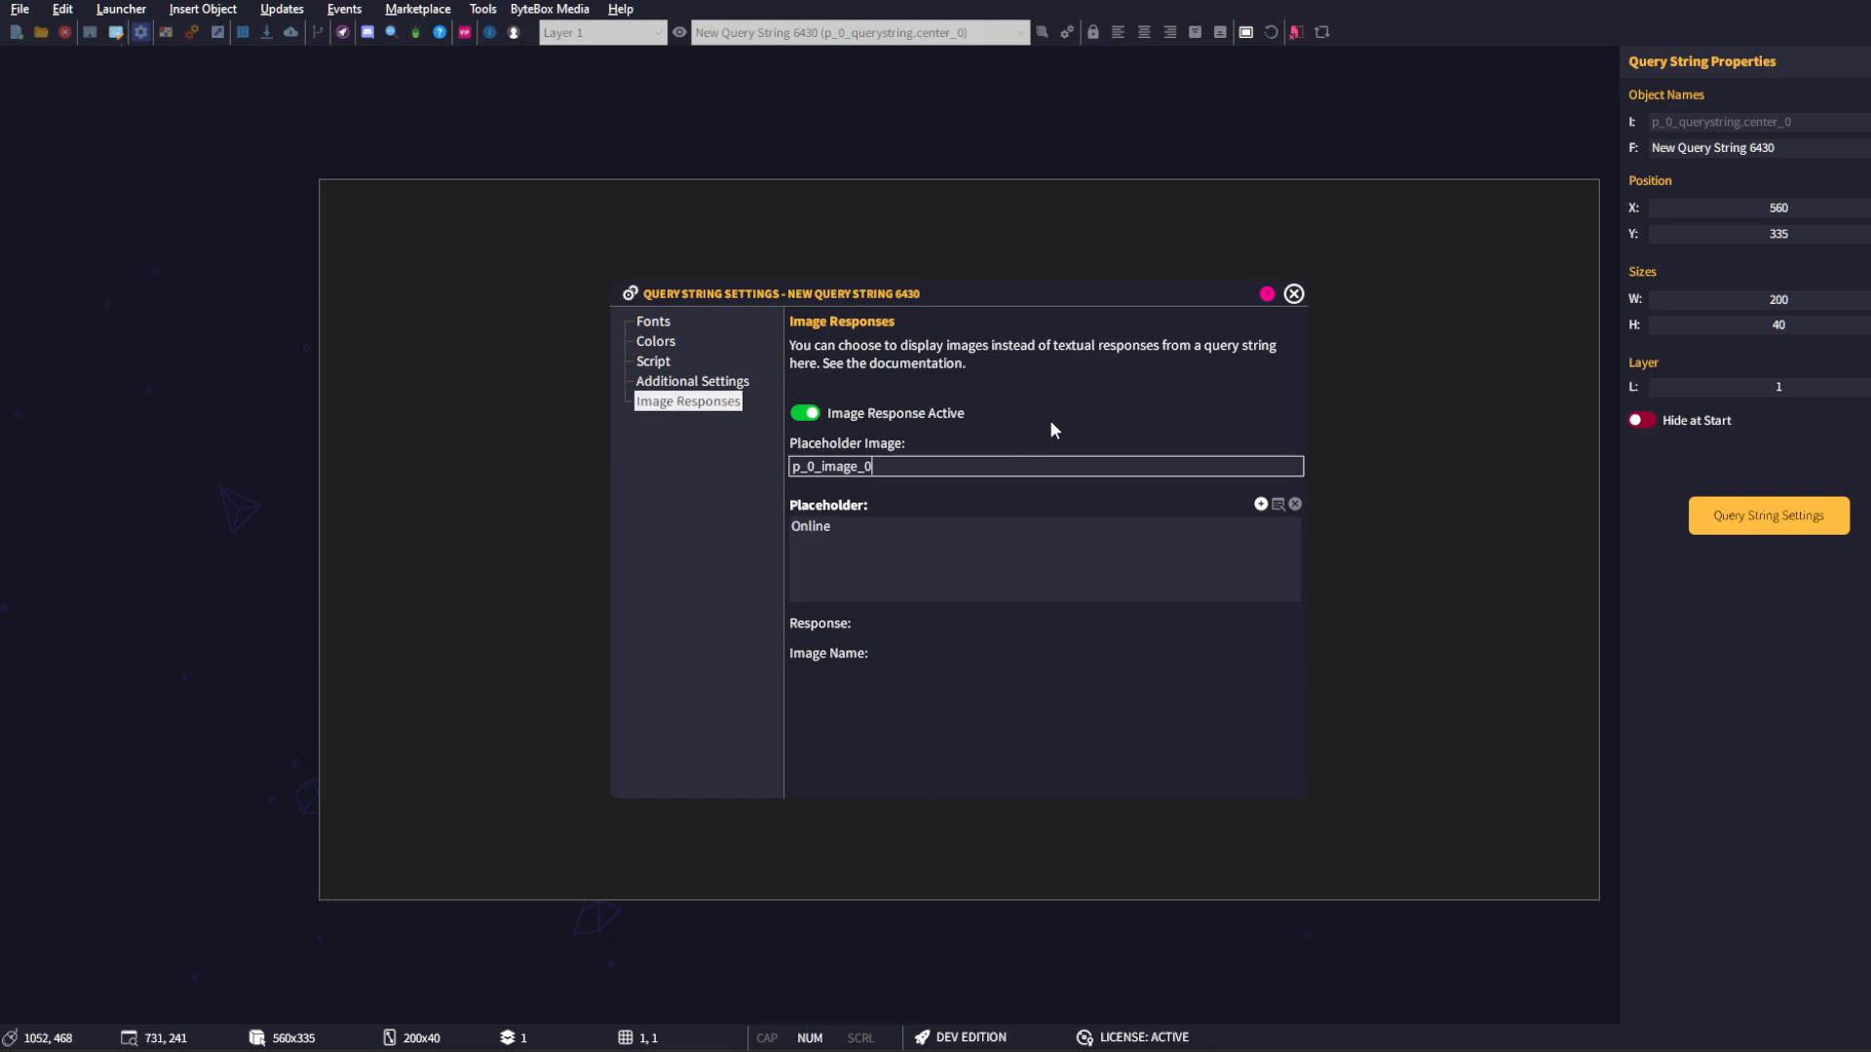
pyautogui.moveTo(985, 290); pyautogui.dragTo(557, 278)
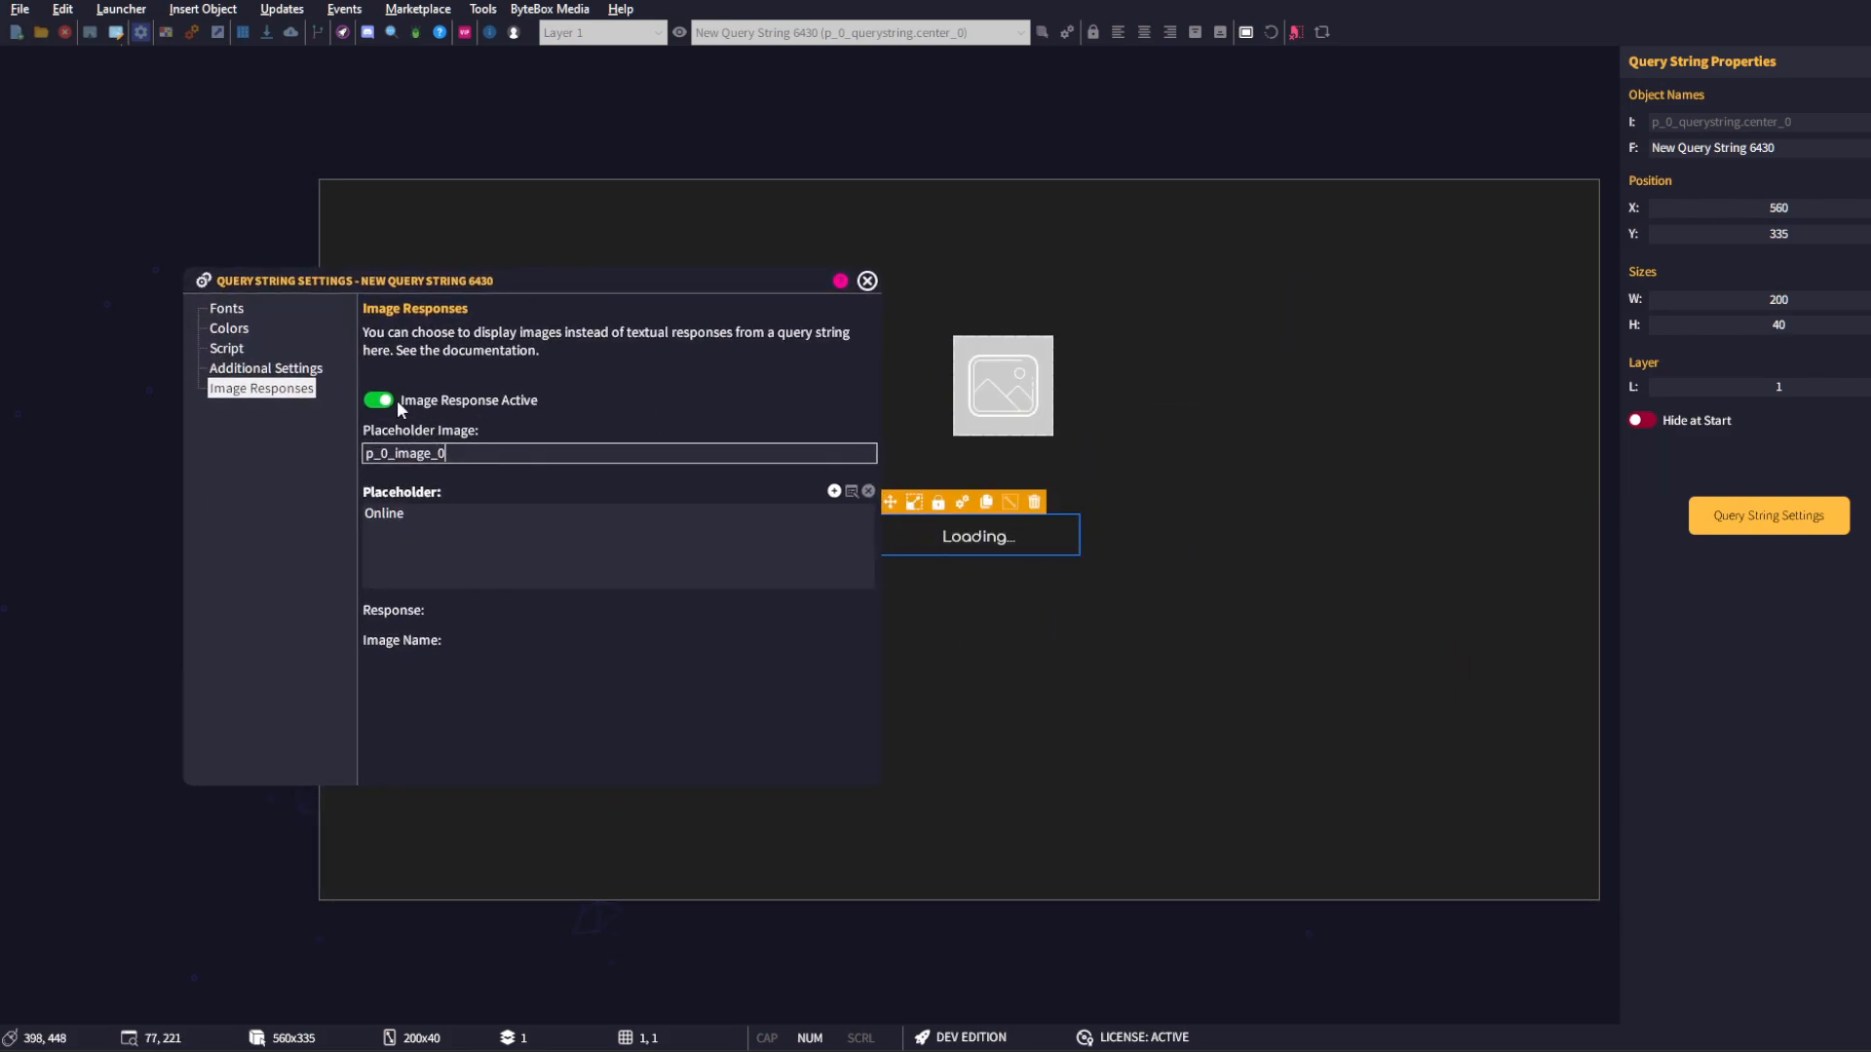
# - Examine the Online entry's response and image name together with the placeholder image, then leave the entry without editing it
pyautogui.click(429, 508)
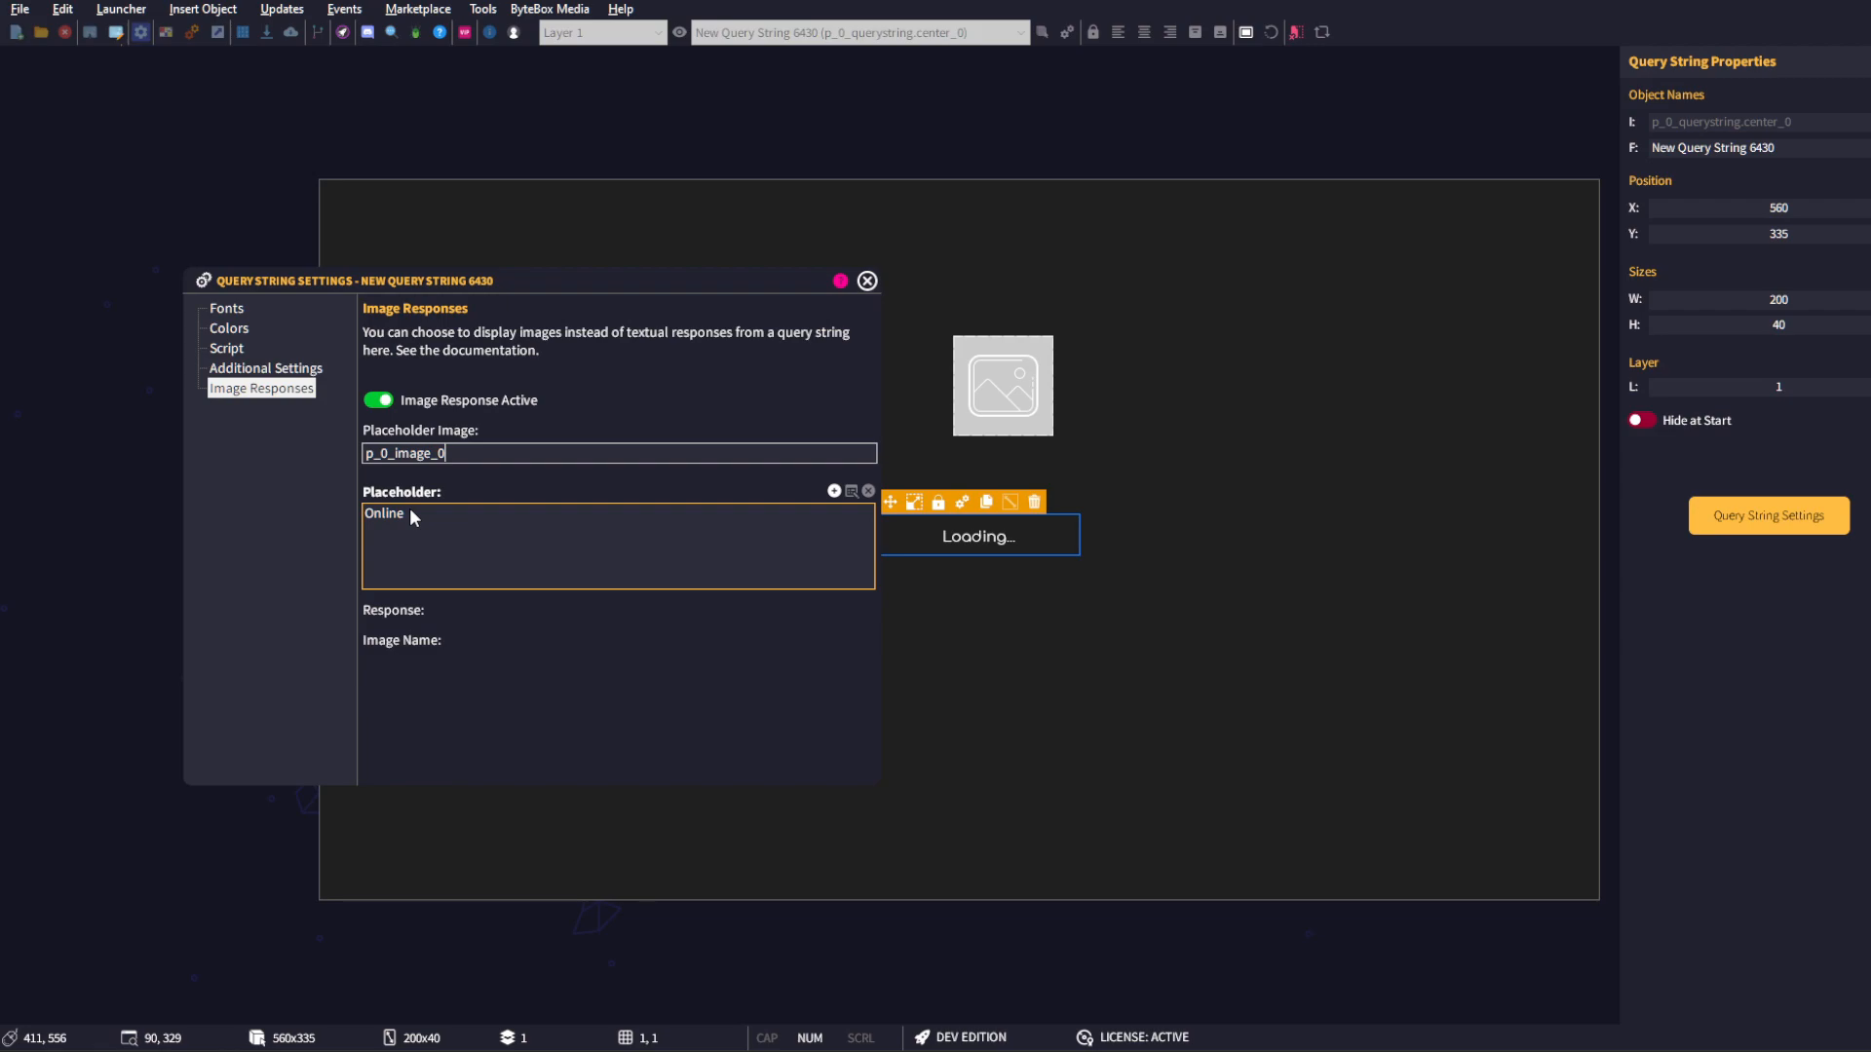
pyautogui.click(406, 515)
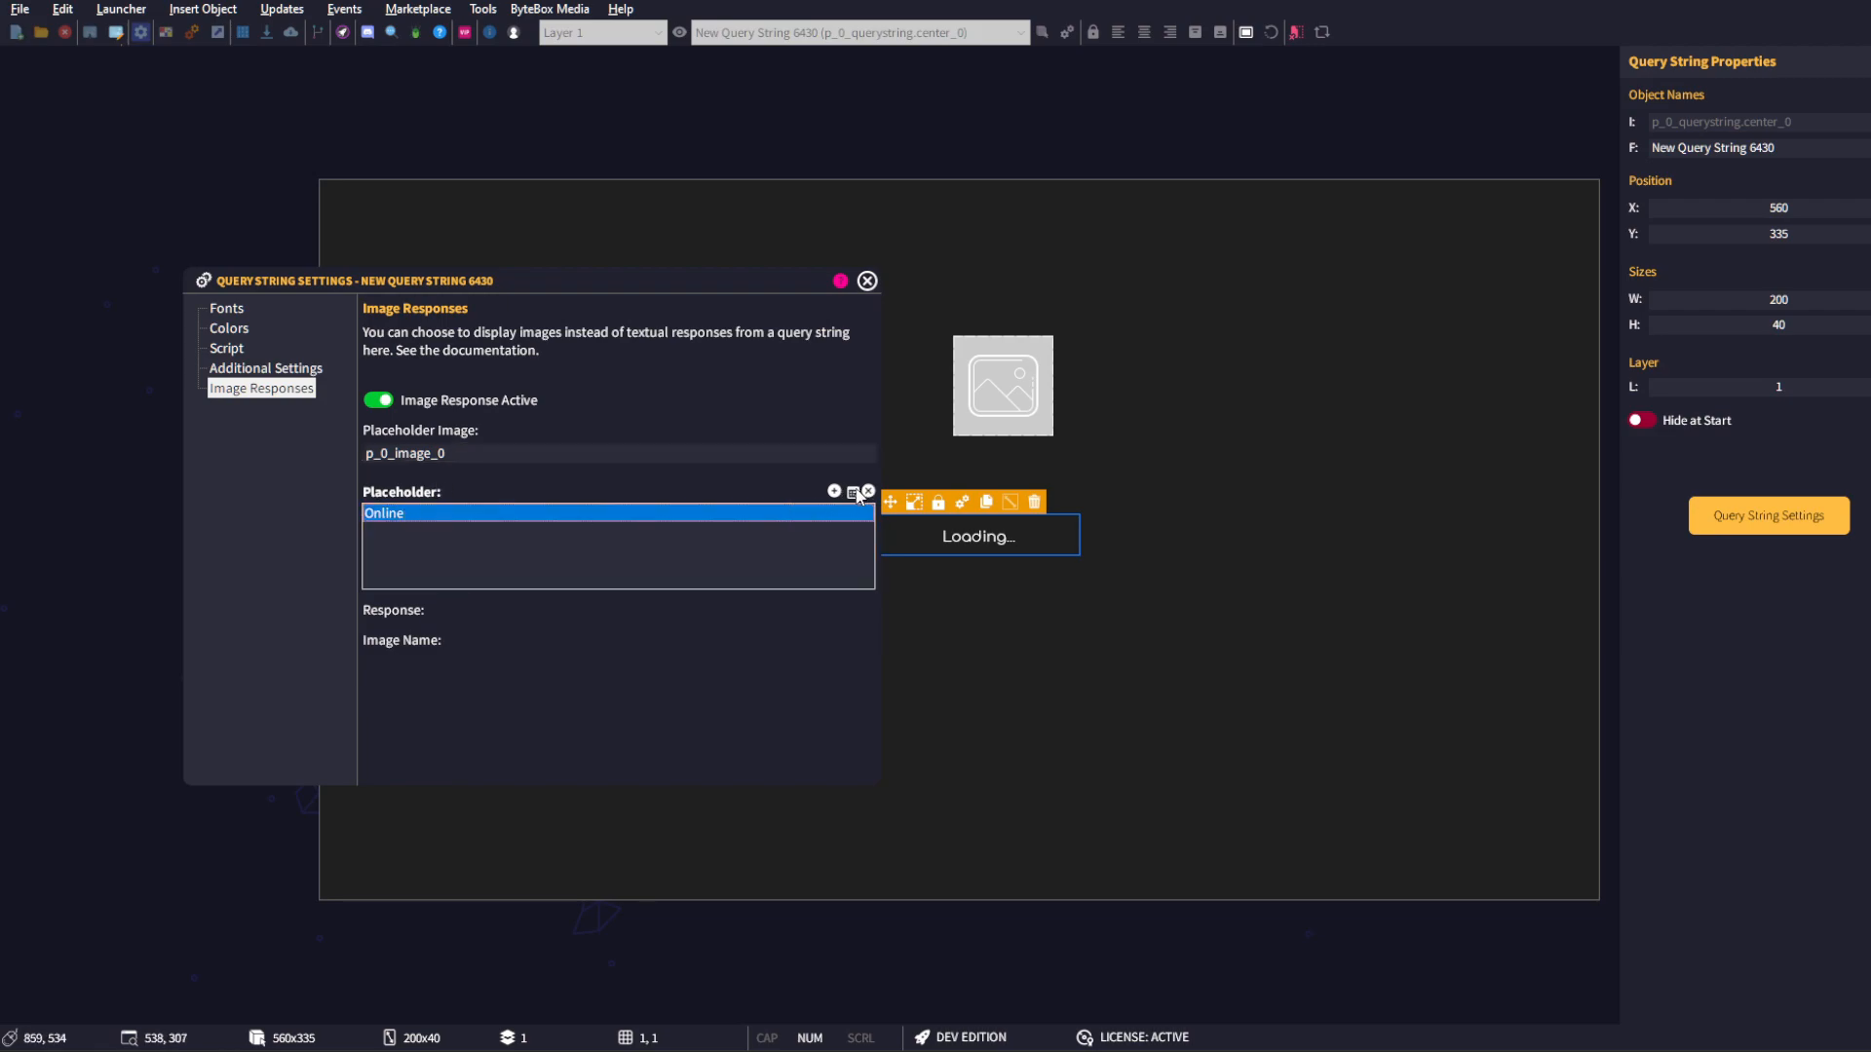
pyautogui.click(851, 491)
pyautogui.click(504, 647)
pyautogui.click(458, 452)
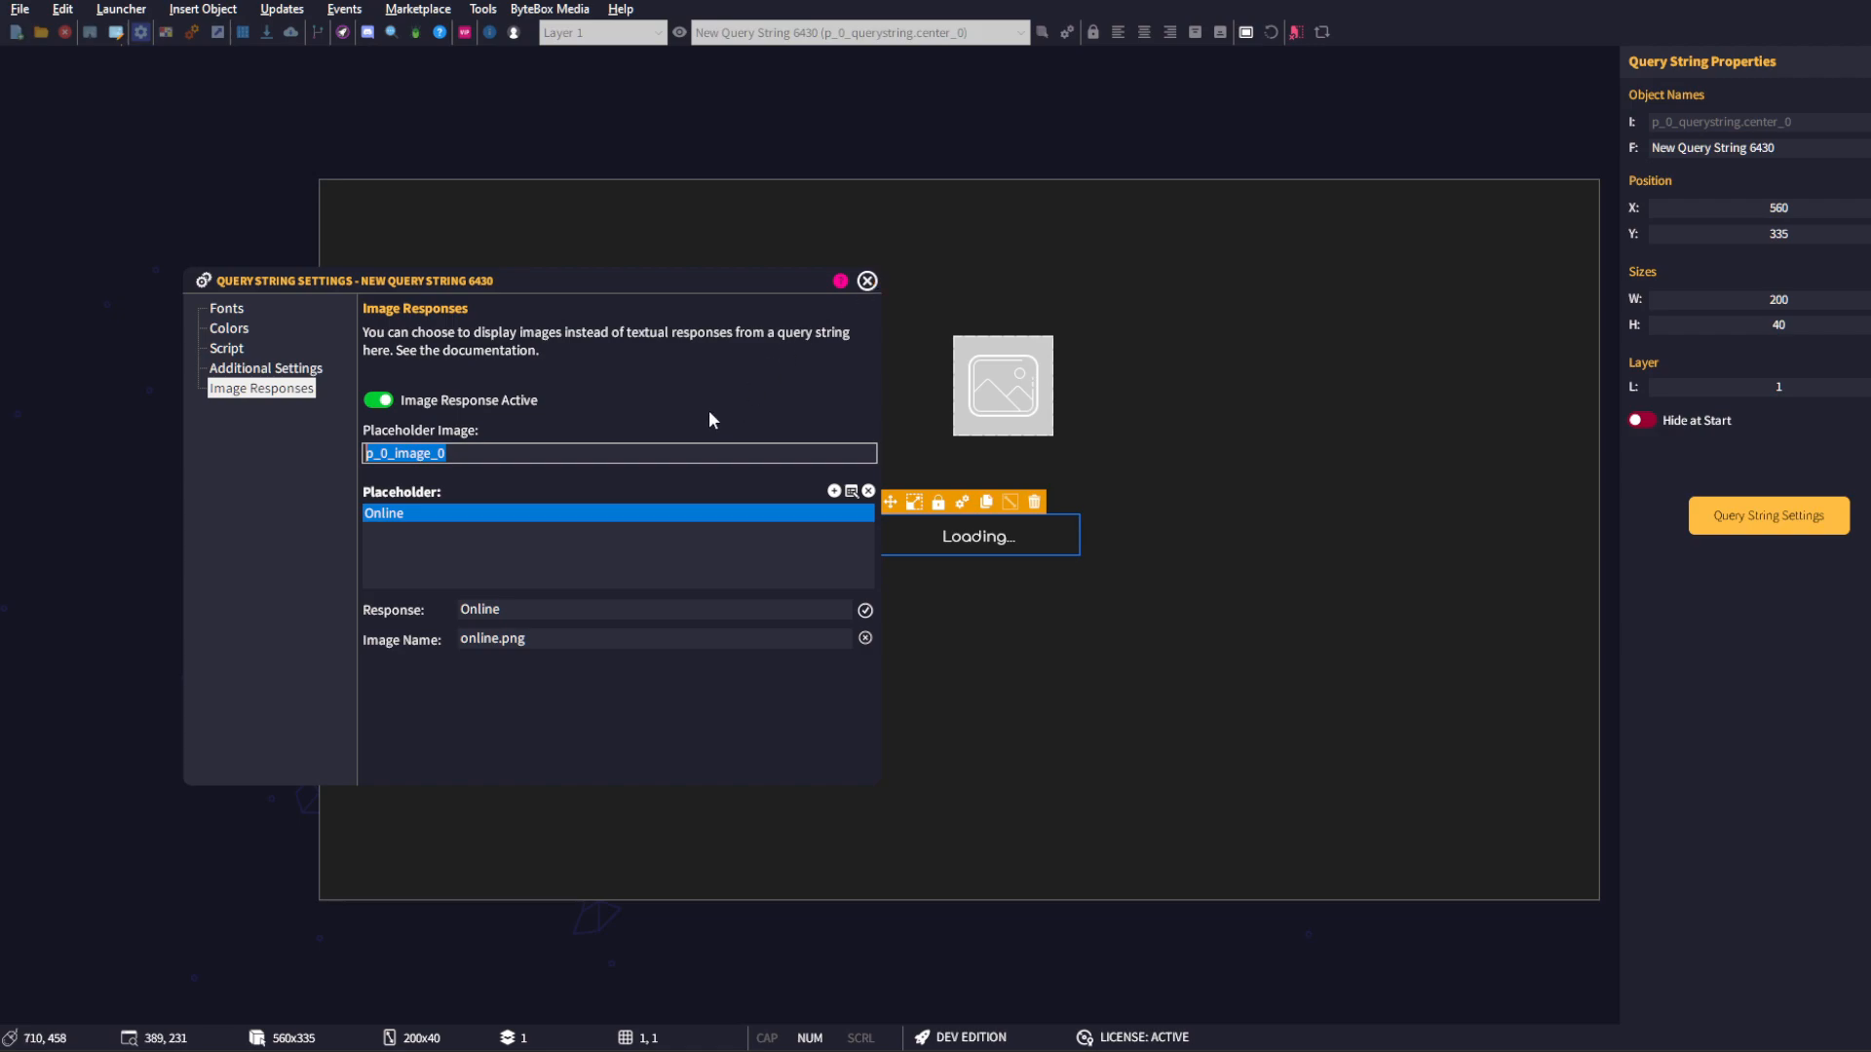
pyautogui.click(576, 513)
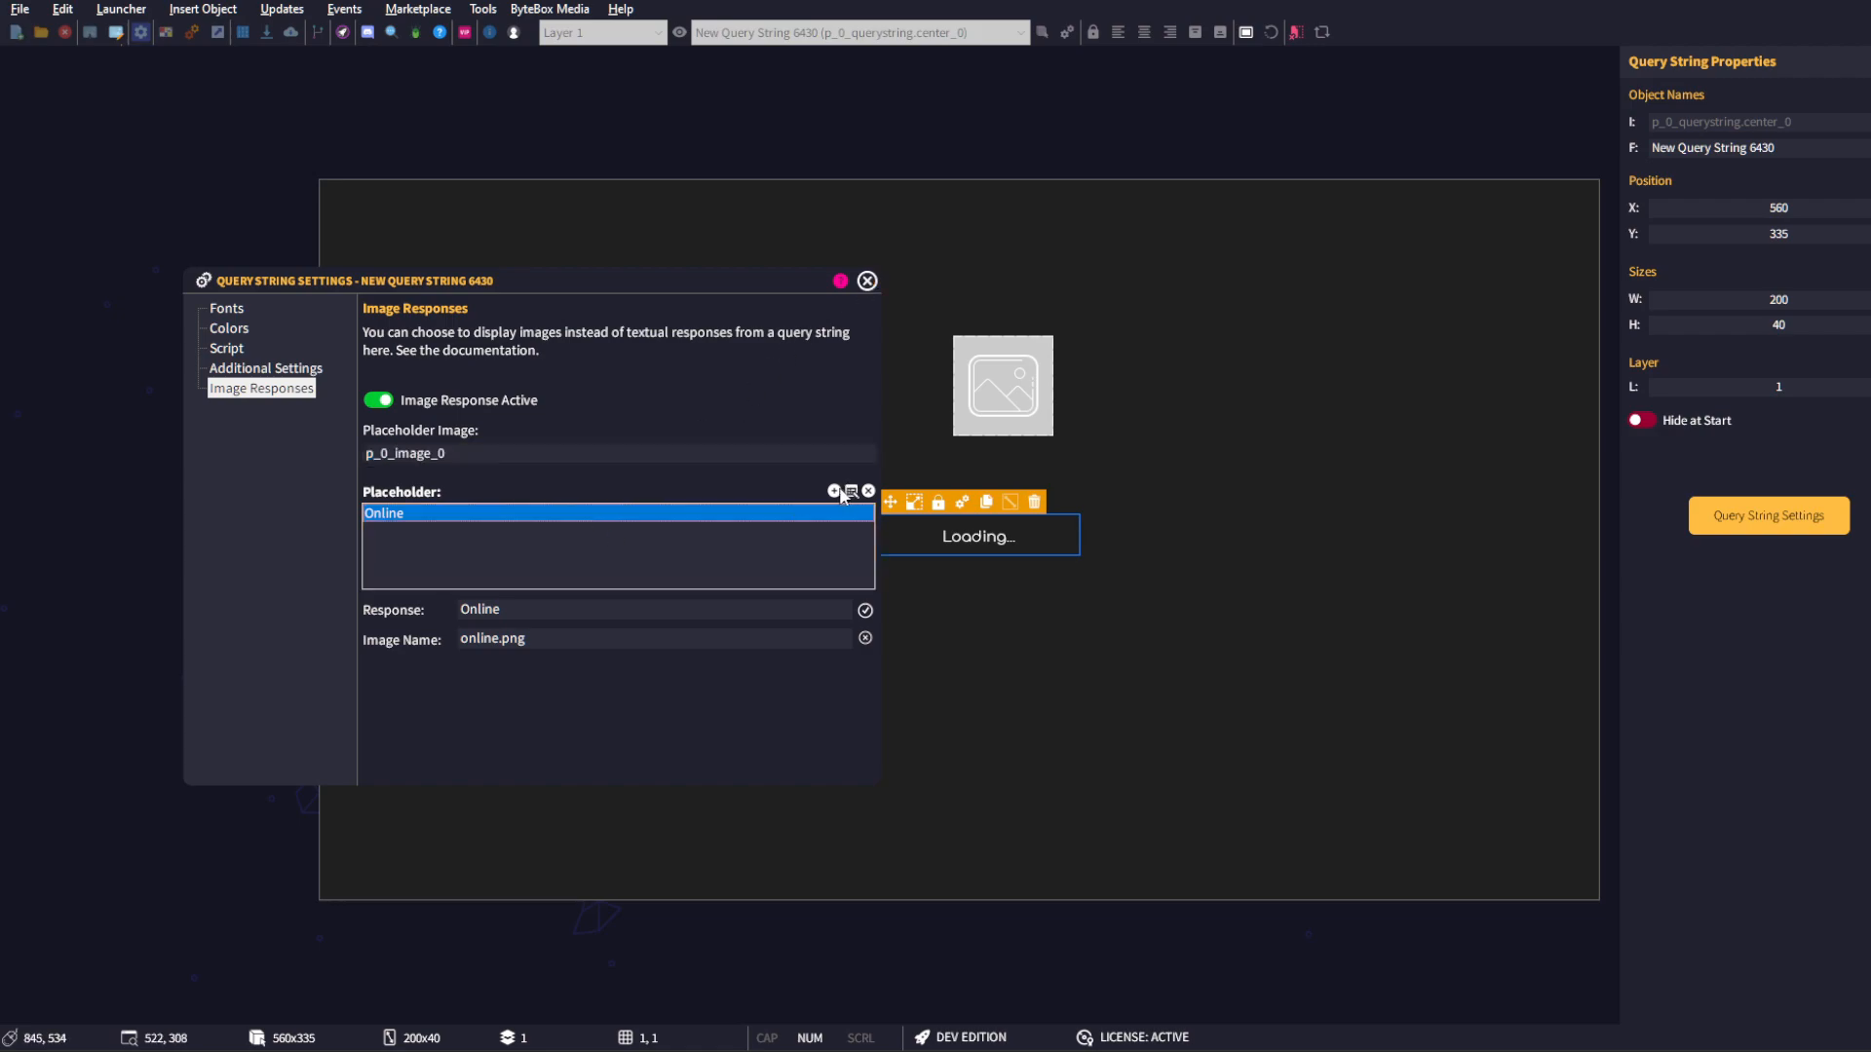
pyautogui.click(701, 610)
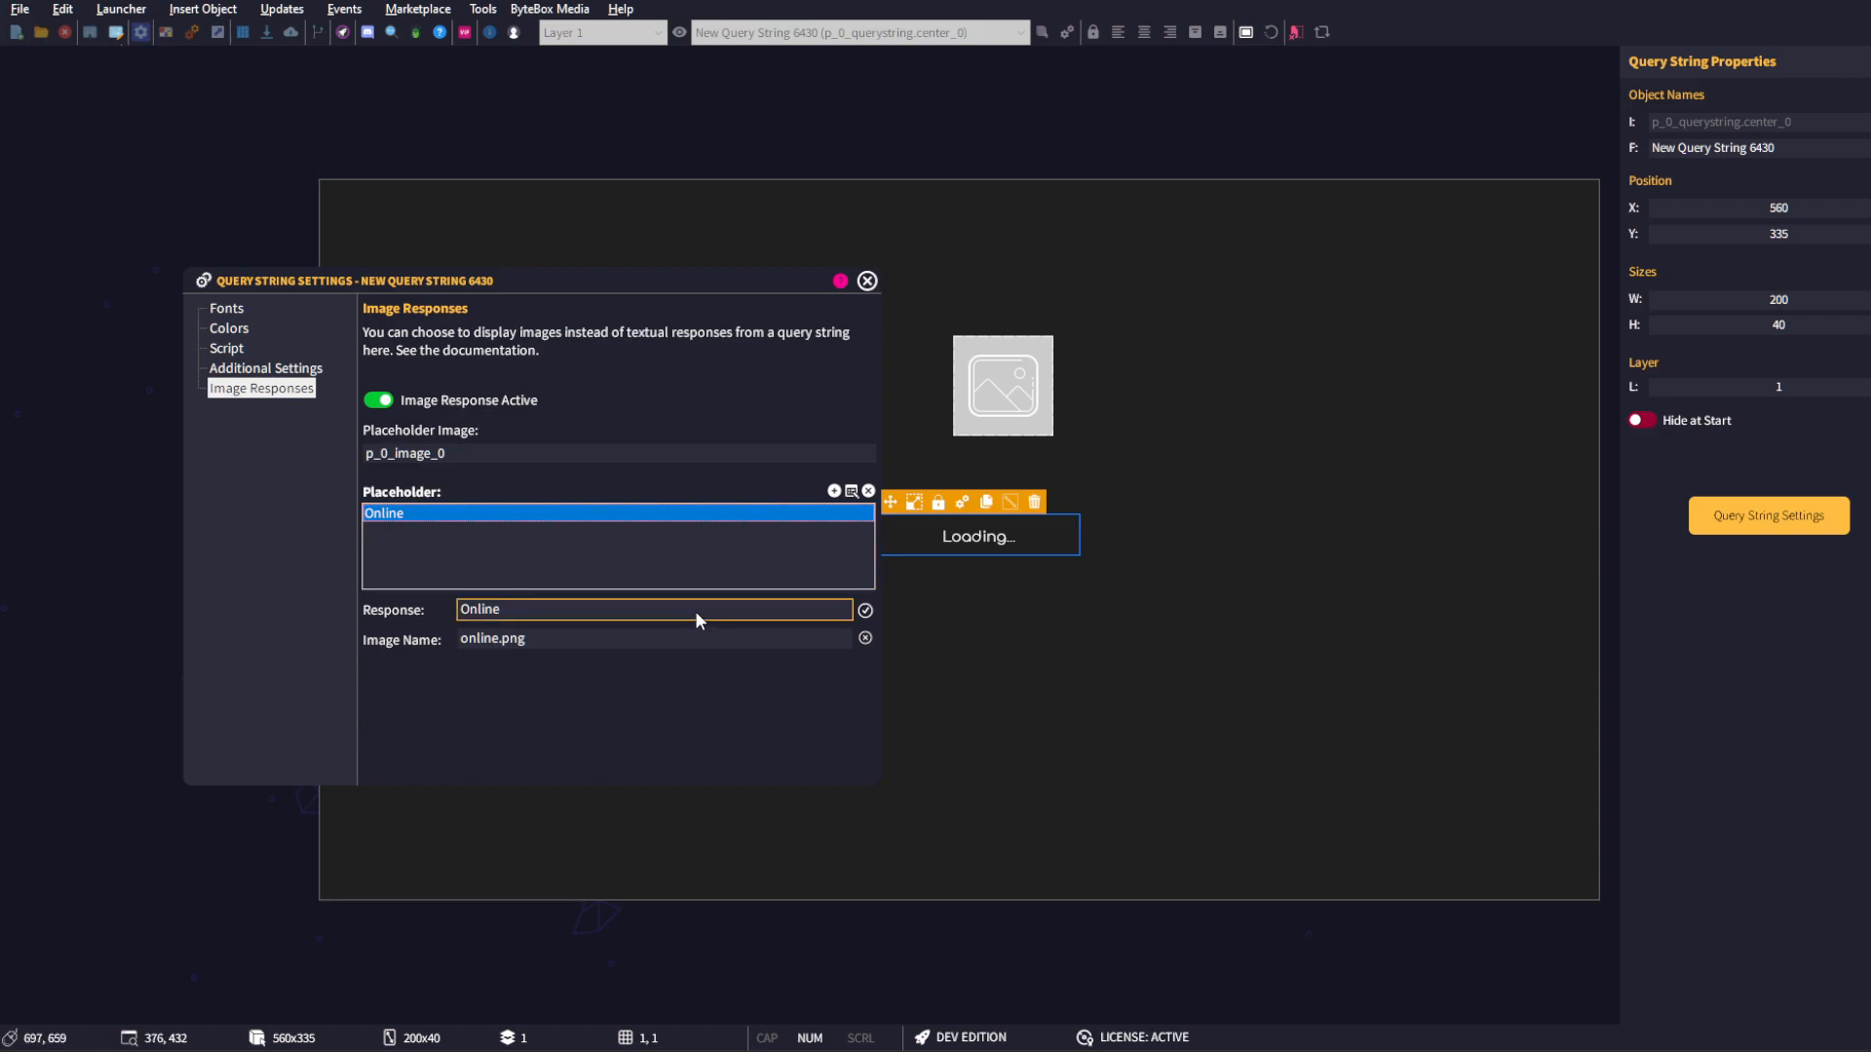
pyautogui.click(864, 638)
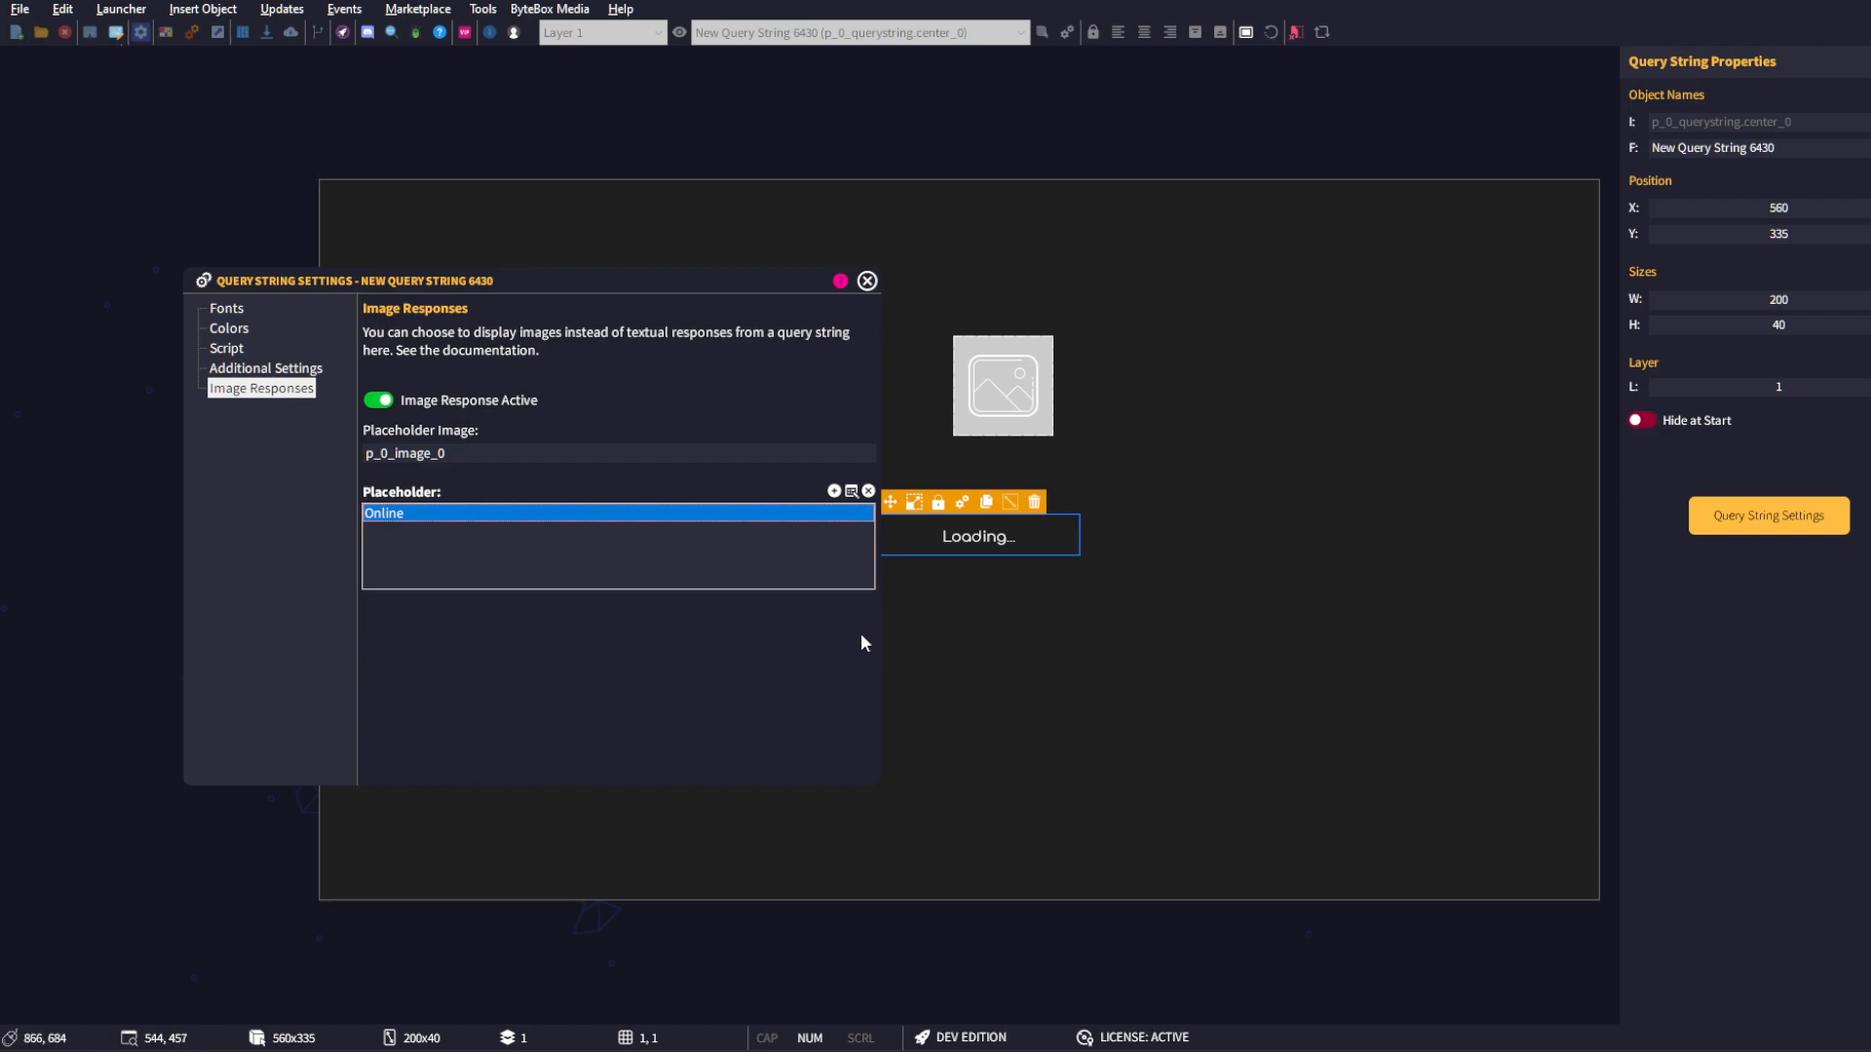
# - Add an image response that maps the response "Offline" to the image offline.png
pyautogui.click(833, 491)
pyautogui.click(619, 610)
pyautogui.write('Offline')
pyautogui.click(636, 638)
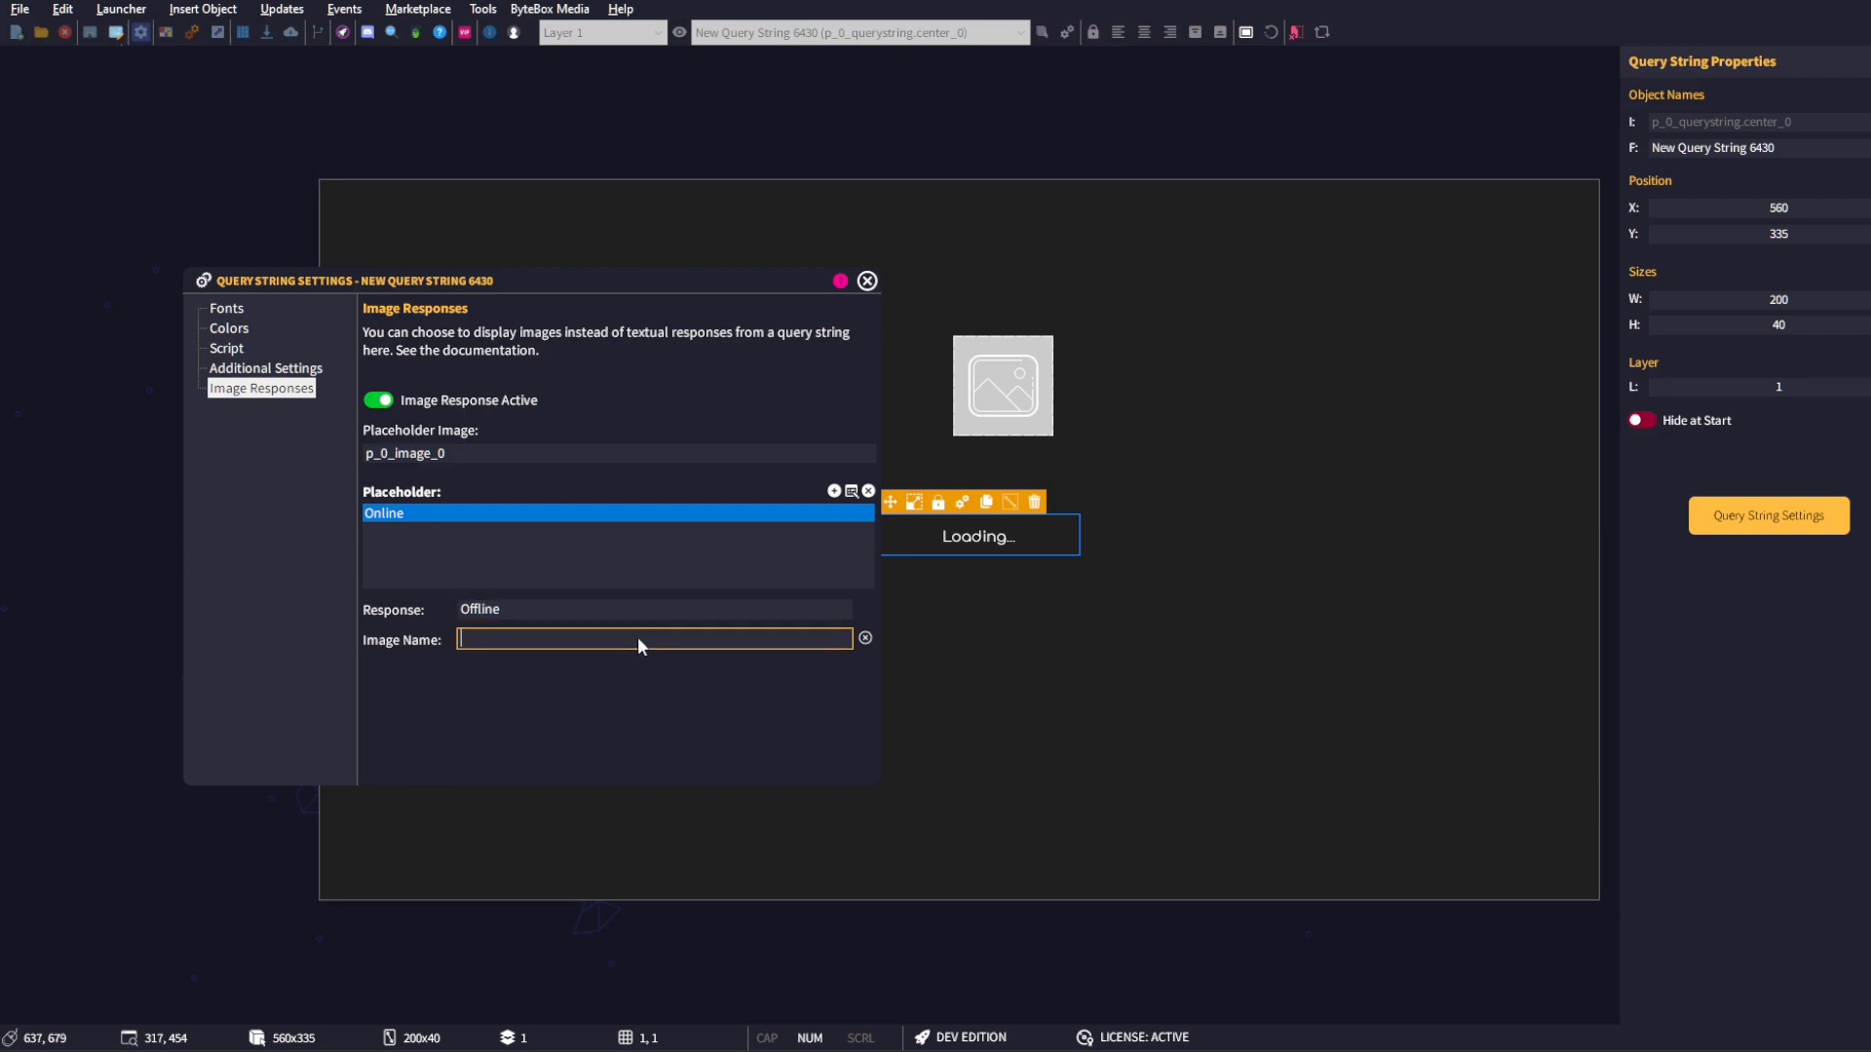
pyautogui.write('offline.png')
pyautogui.click(864, 610)
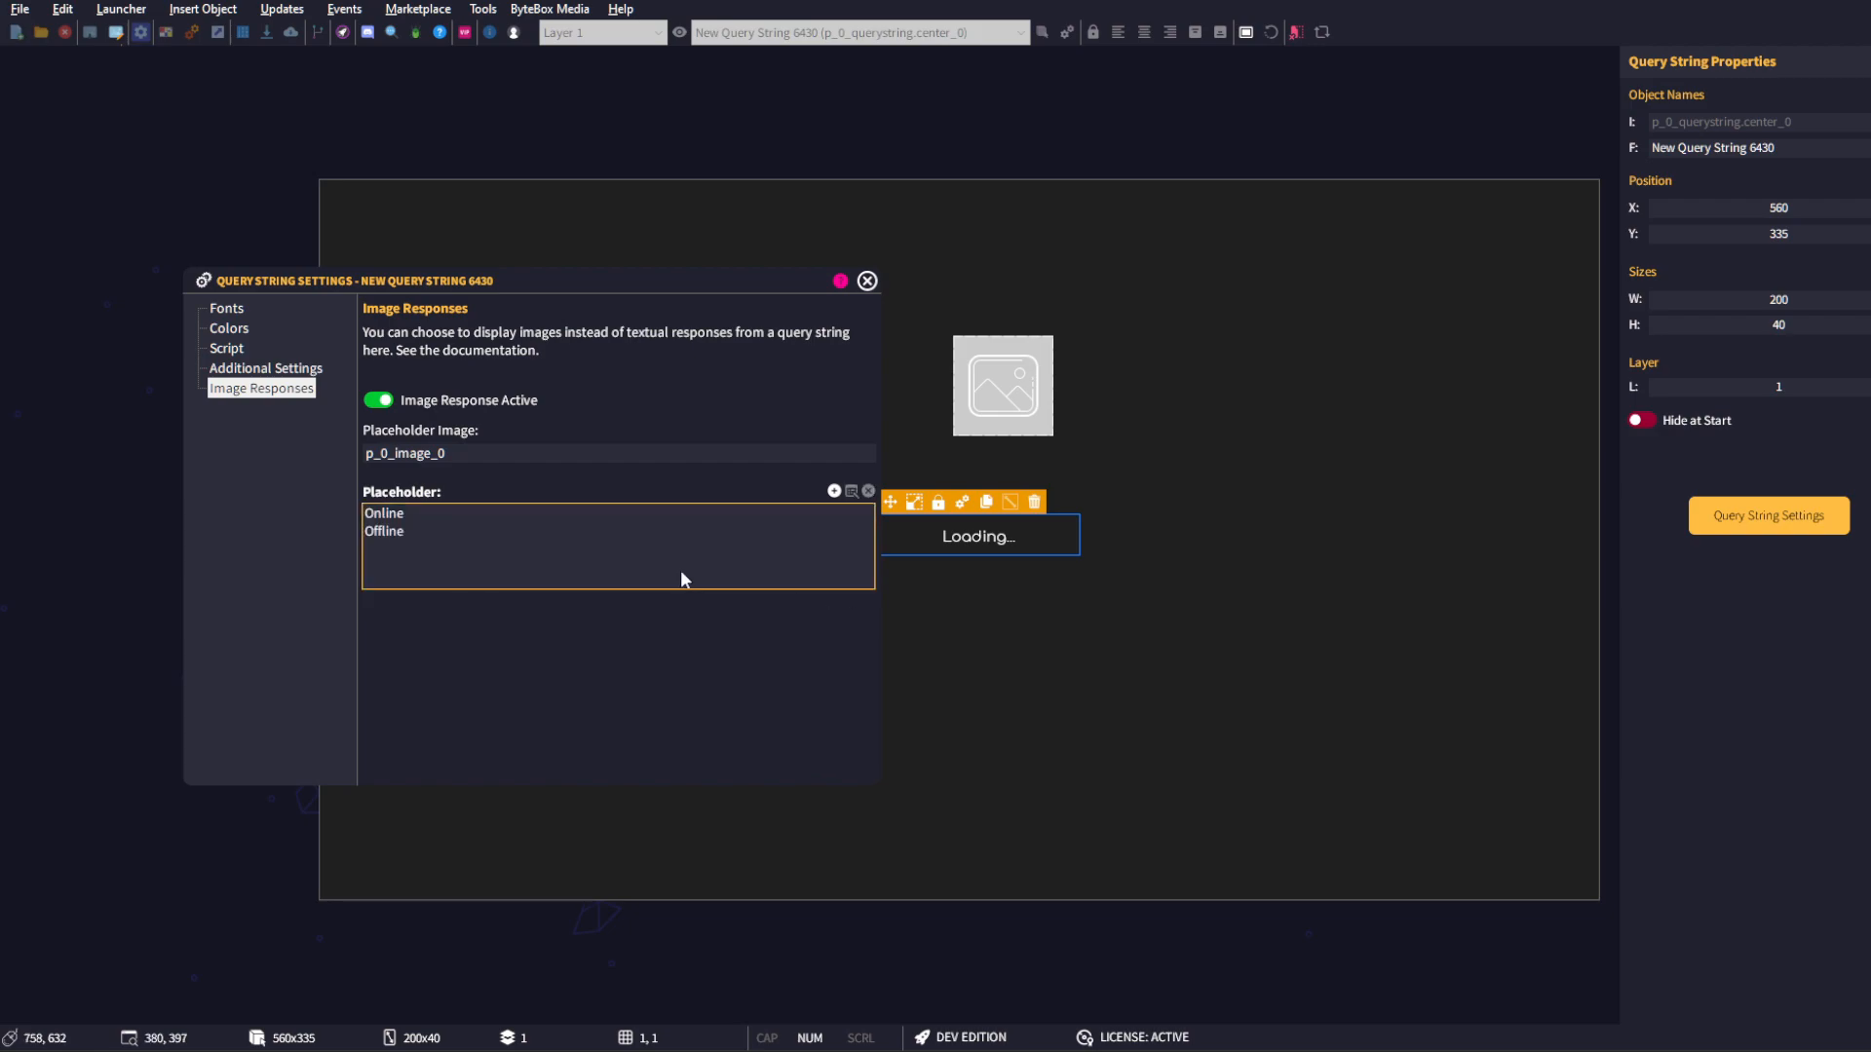
# - Close the query string settings, enable Hide at Start for the query string and deselect it
pyautogui.click(518, 535)
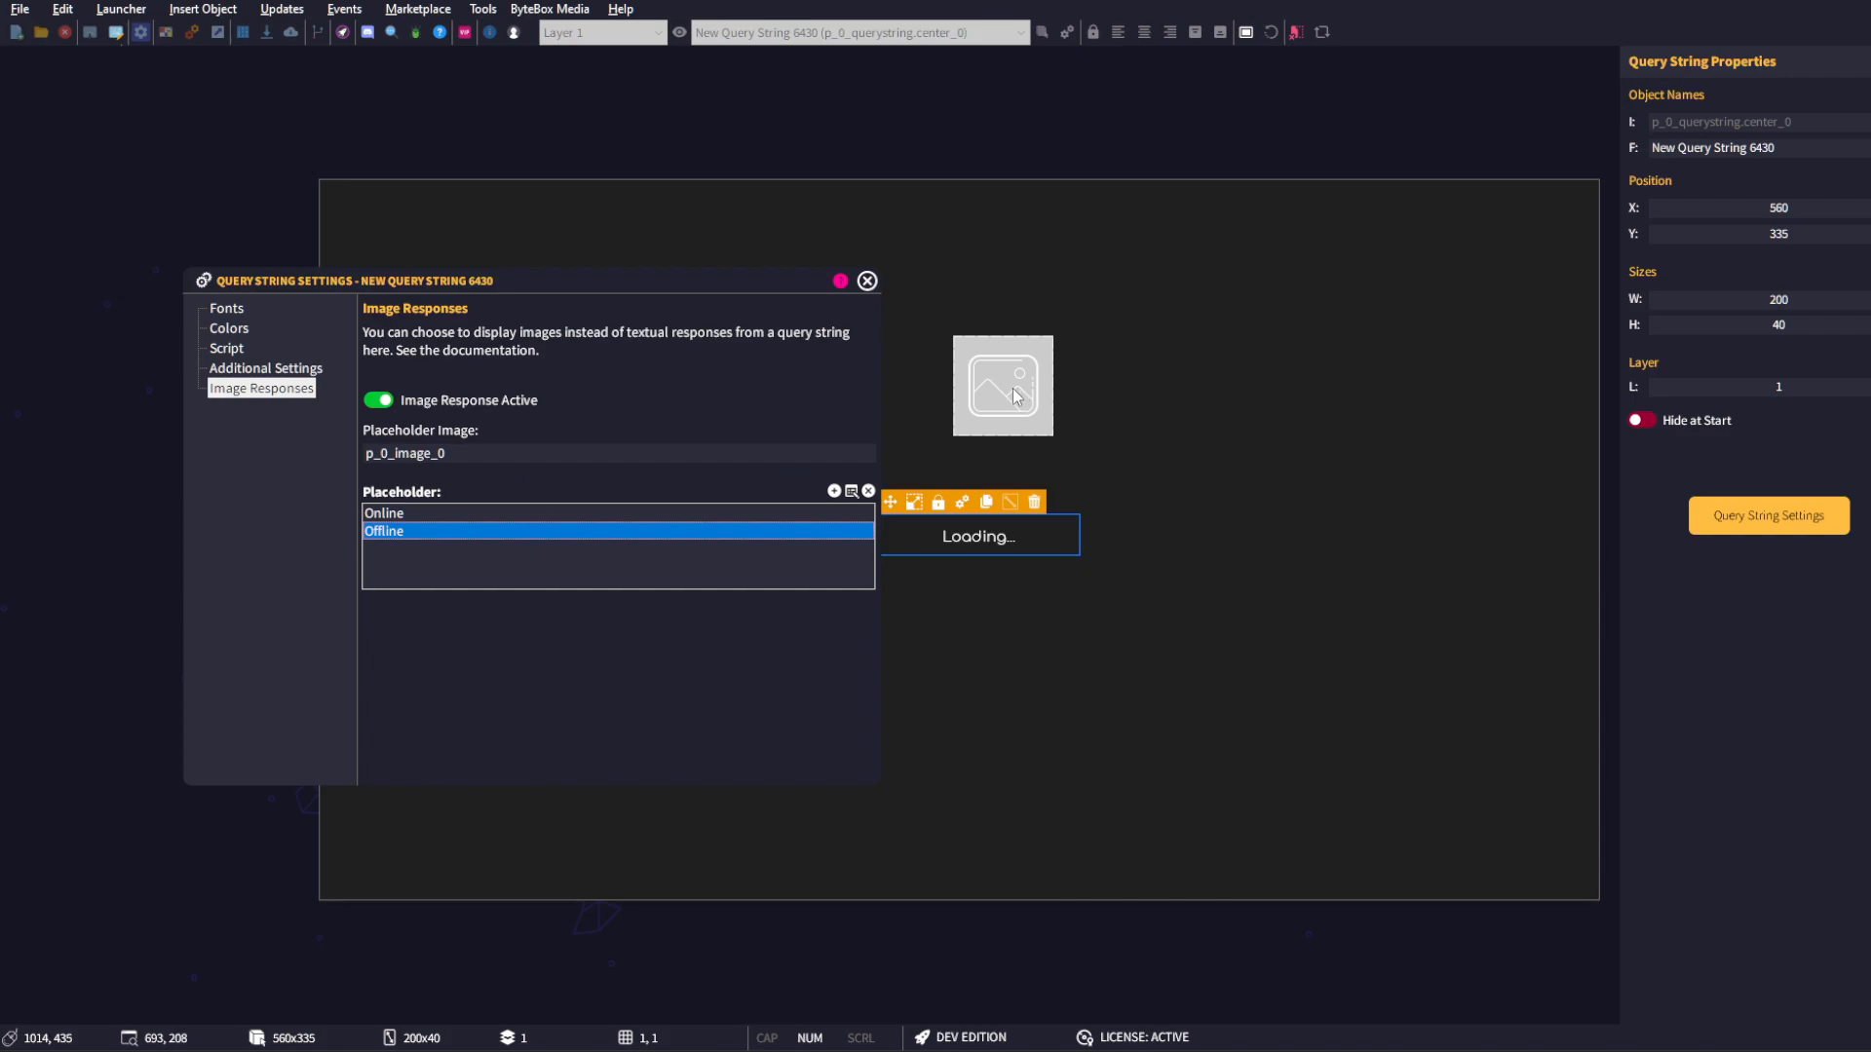
pyautogui.moveTo(585, 453); pyautogui.dragTo(357, 456)
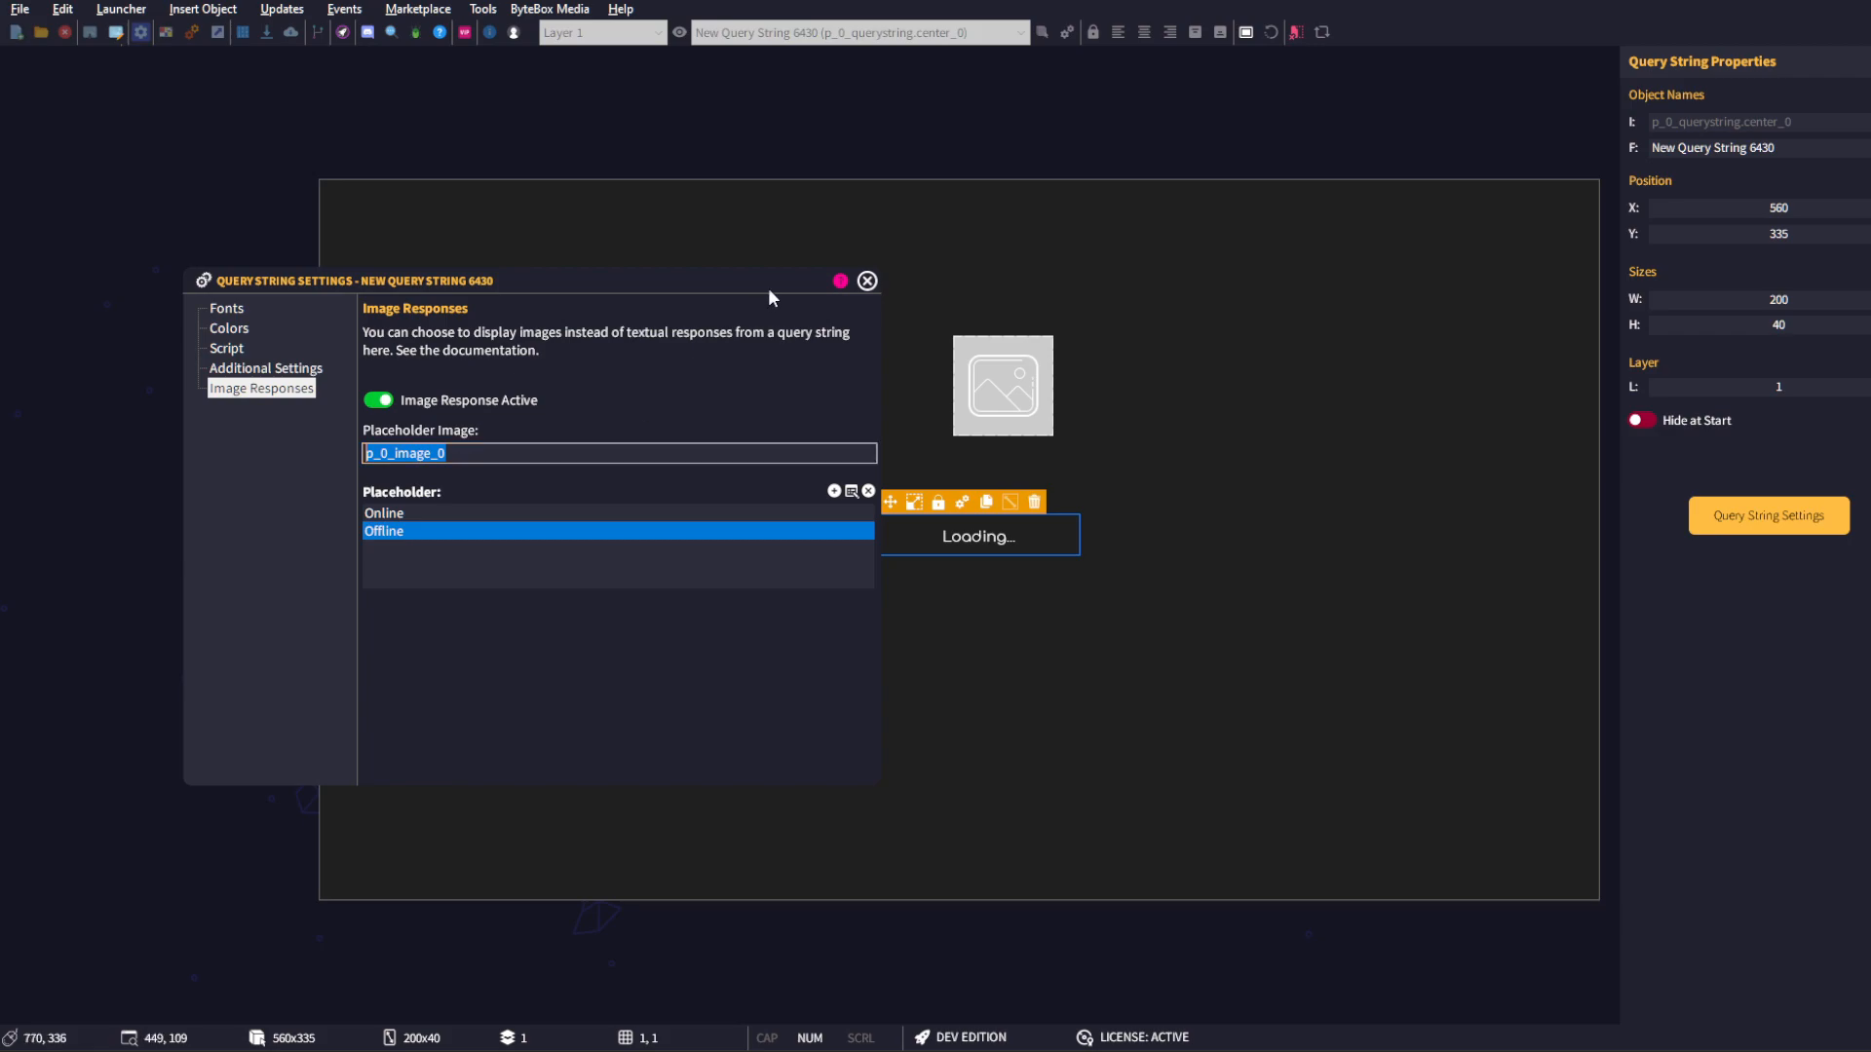
pyautogui.click(867, 281)
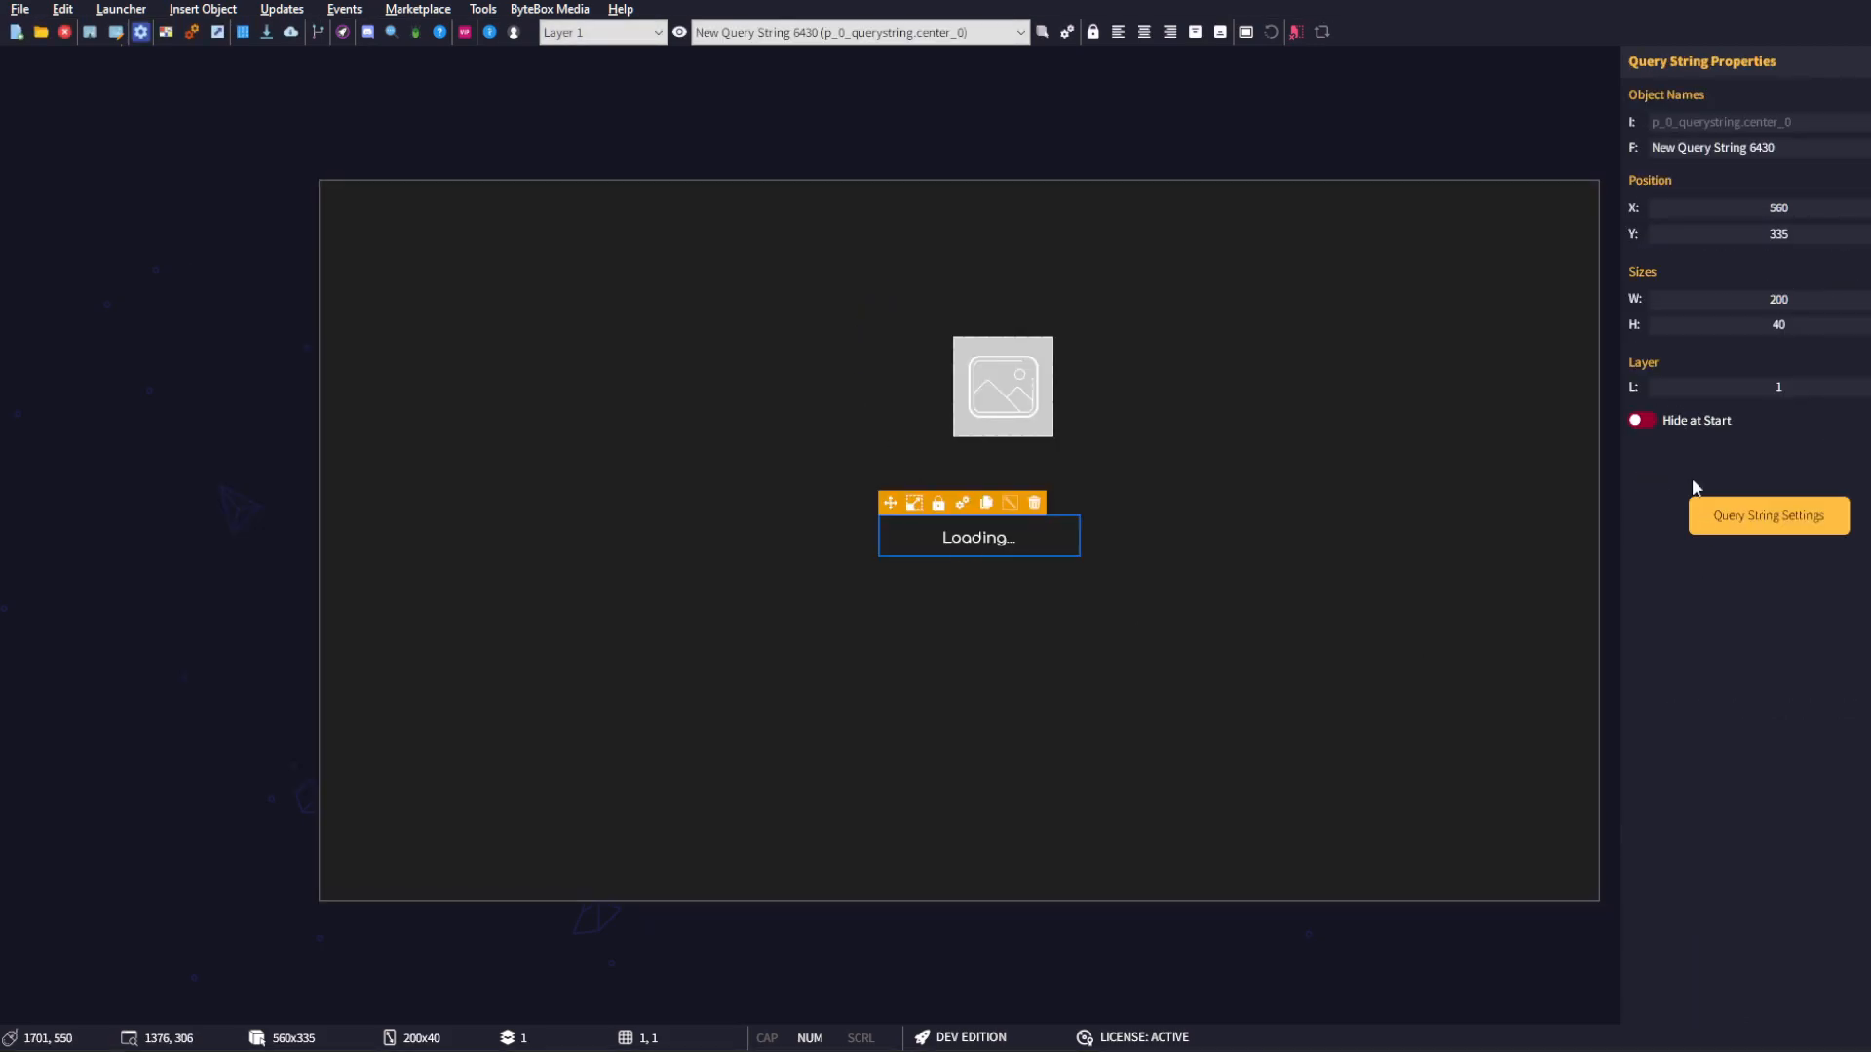
pyautogui.click(1644, 421)
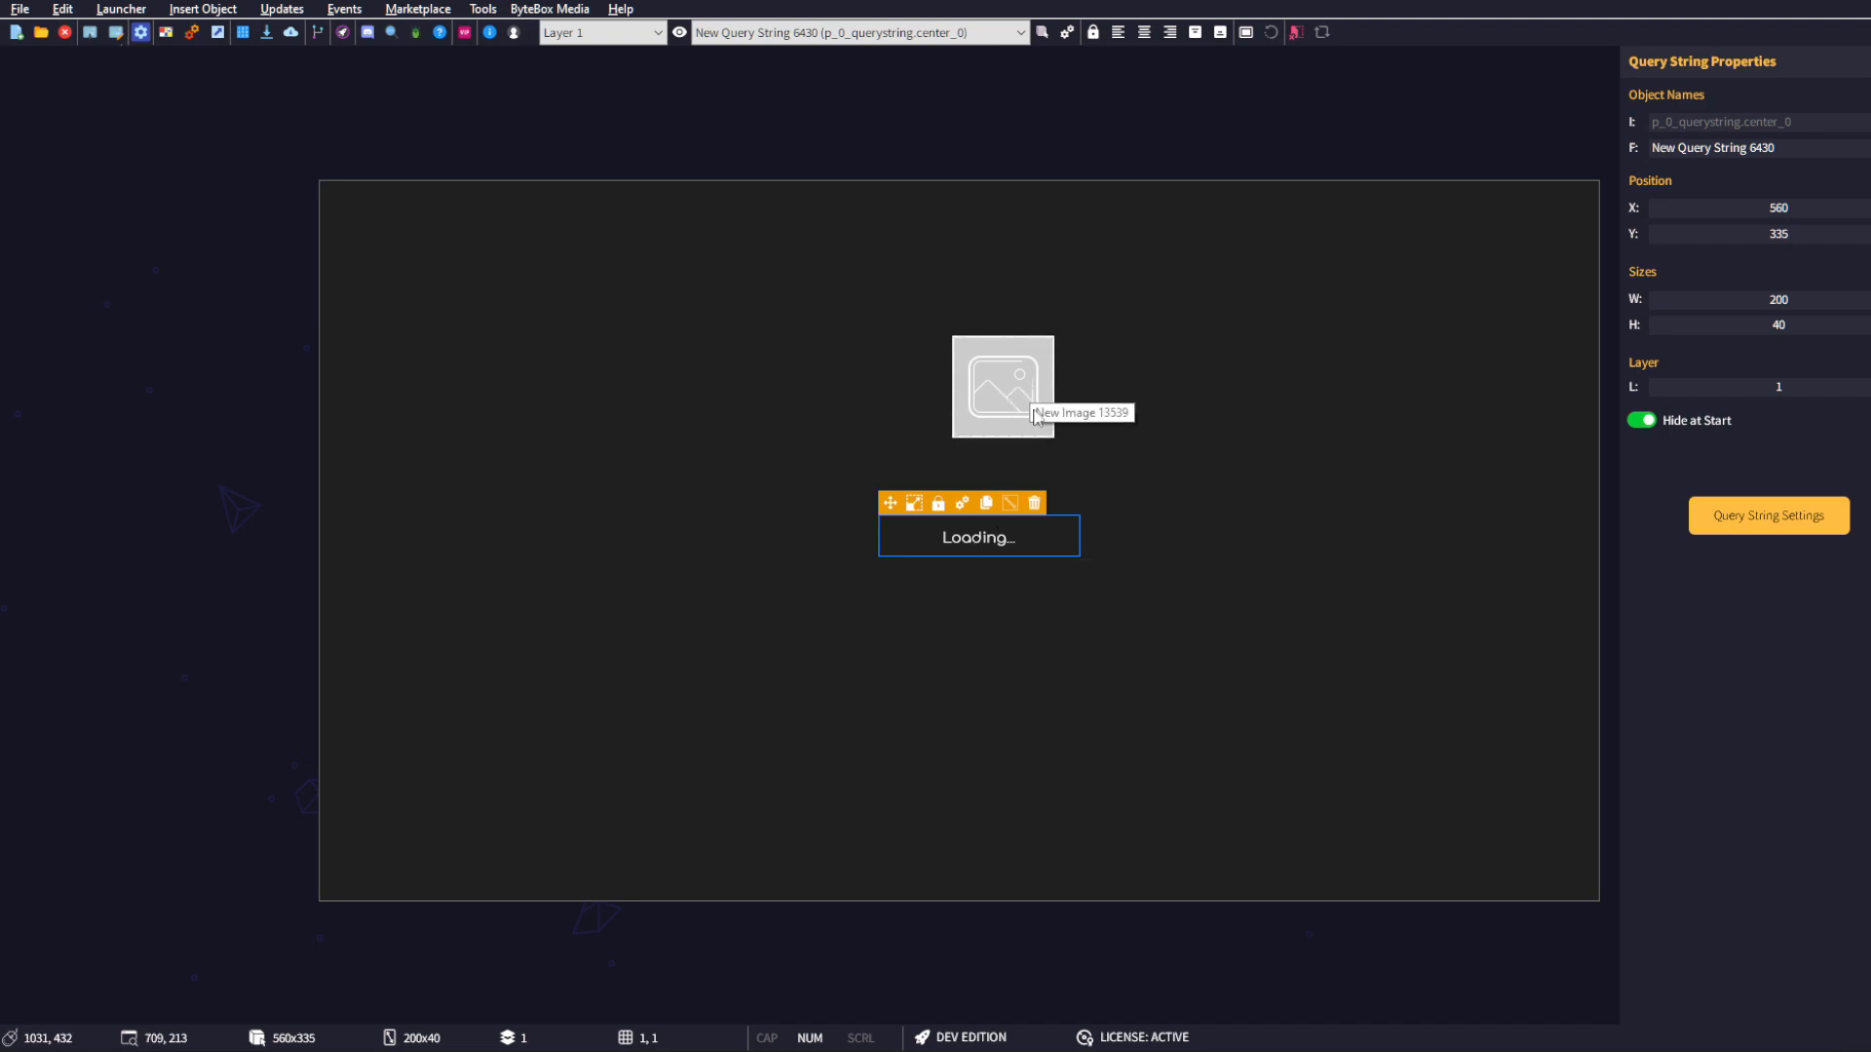
pyautogui.click(1144, 465)
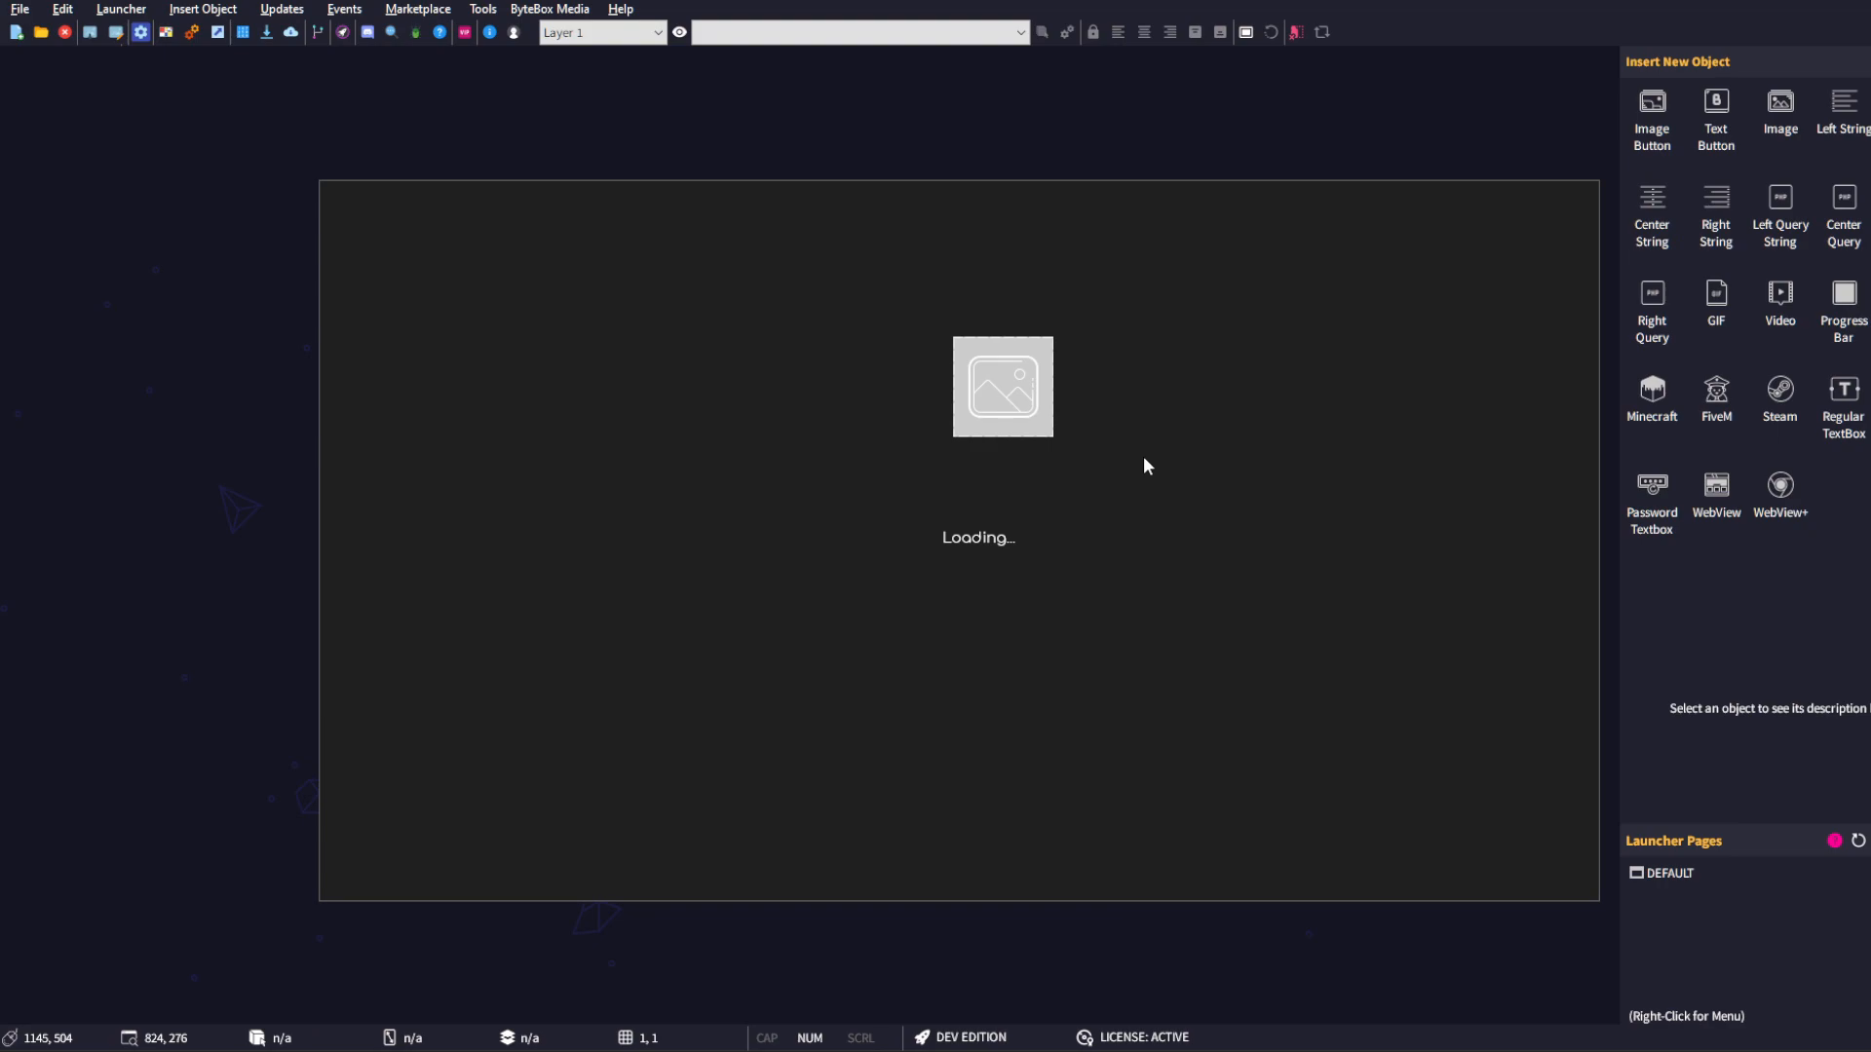